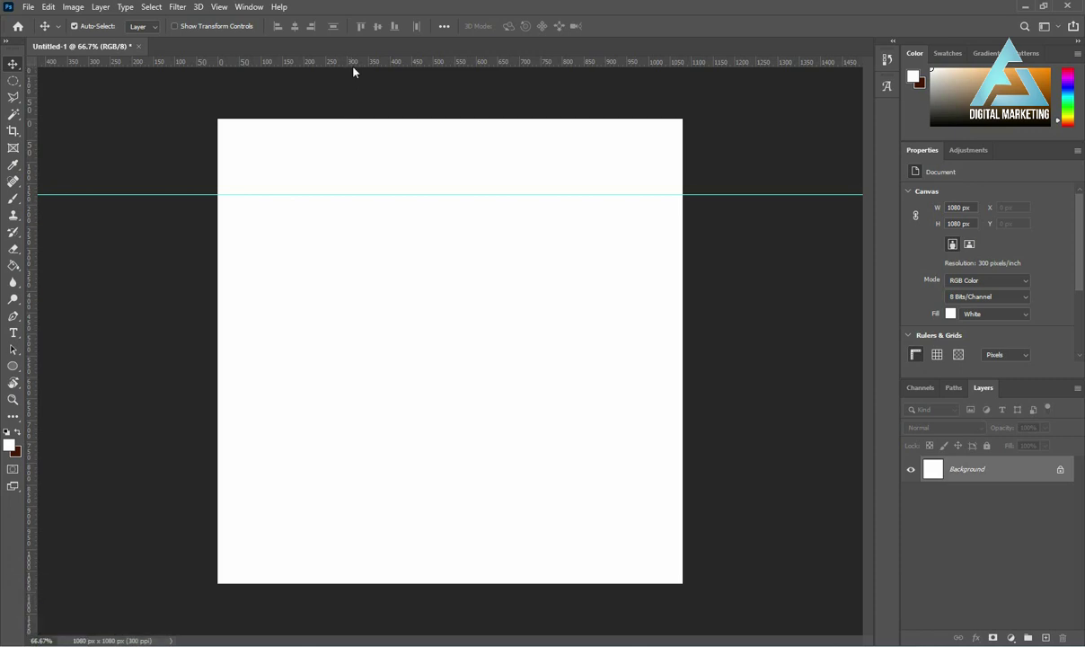
- Add a horizontal guide at about 920 px and a vertical guide at about 350 px on the canvas
{"action": "left_click_drag", "start_coordinate": [356, 66], "coordinate": [378, 515]}
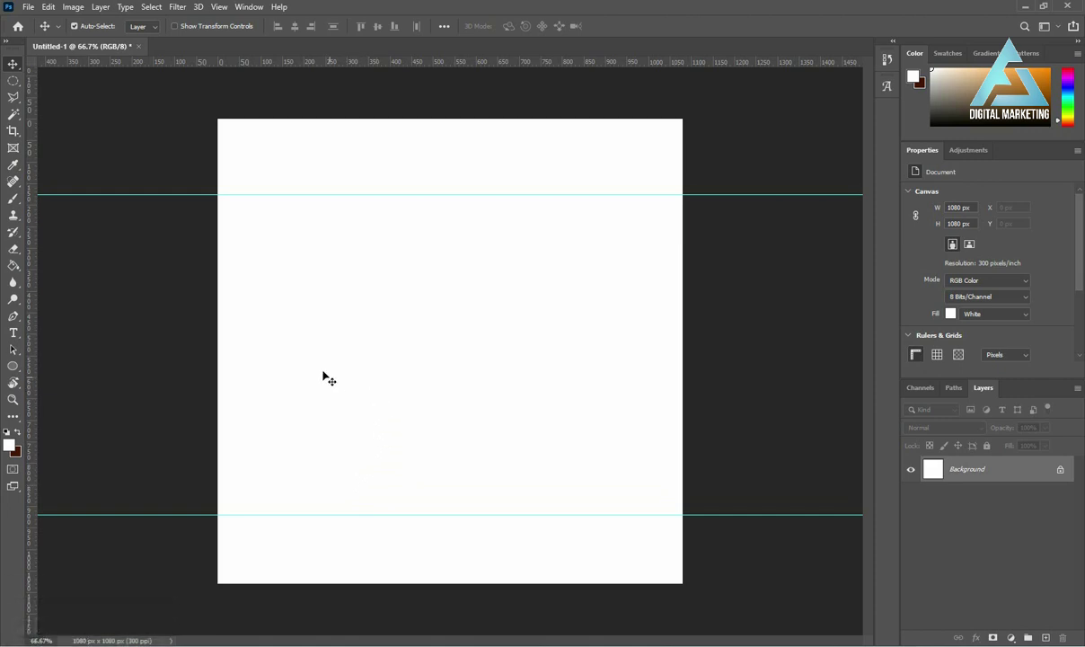
{"action": "left_click", "coordinate": [34, 225]}
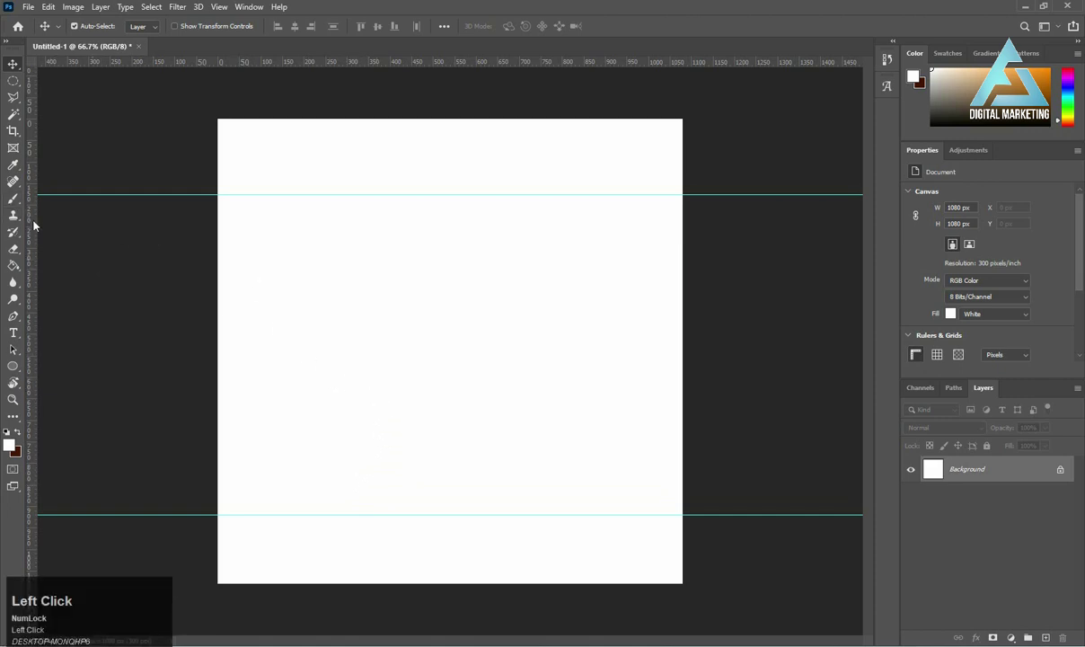
{"action": "left_click_drag", "start_coordinate": [34, 225], "coordinate": [368, 275]}
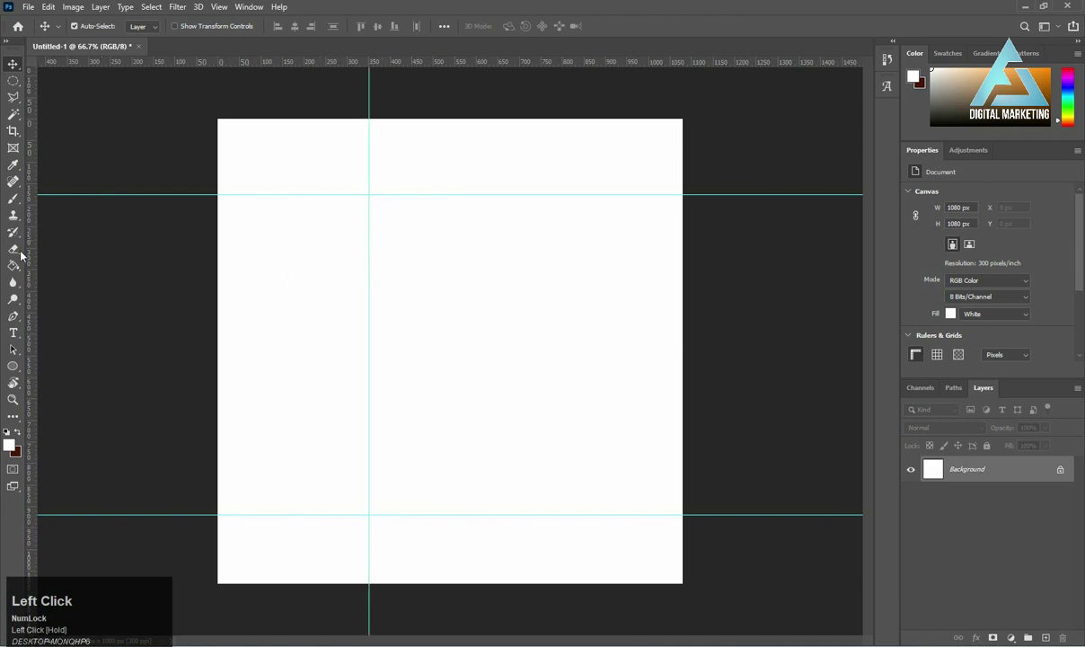
- Draw a rectangle about 1215 by 220 px across the canvas's upper edge, ending at the upper horizontal guide
{"action": "right_click", "coordinate": [15, 366]}
{"action": "left_click", "coordinate": [45, 371]}
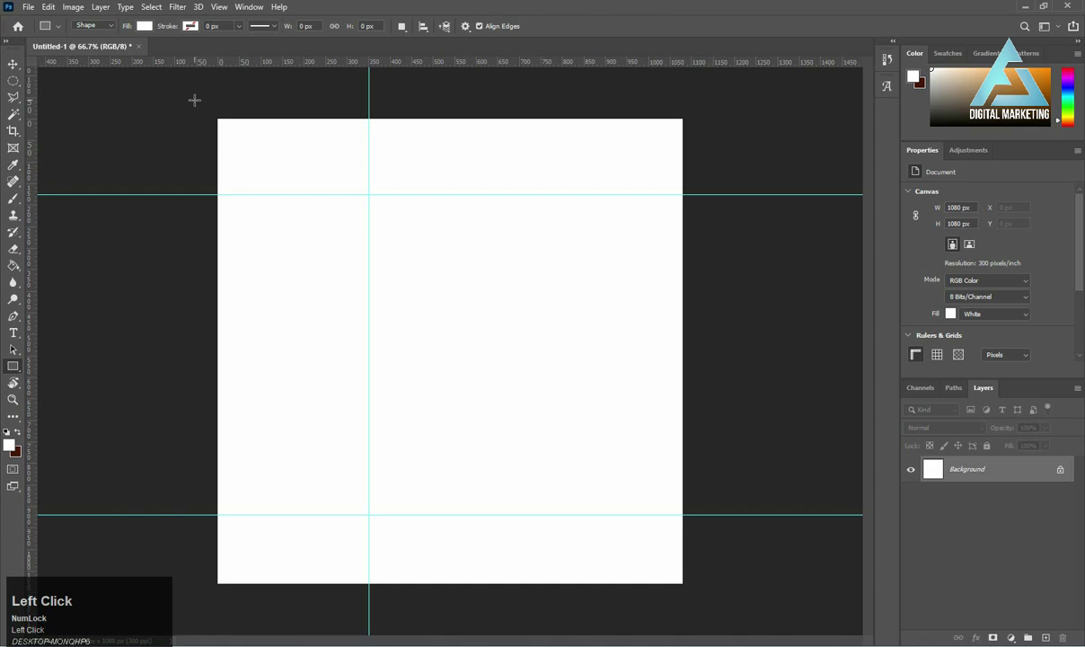
{"action": "left_click_drag", "start_coordinate": [194, 99], "coordinate": [692, 193]}
{"action": "left_click", "coordinate": [9, 54]}
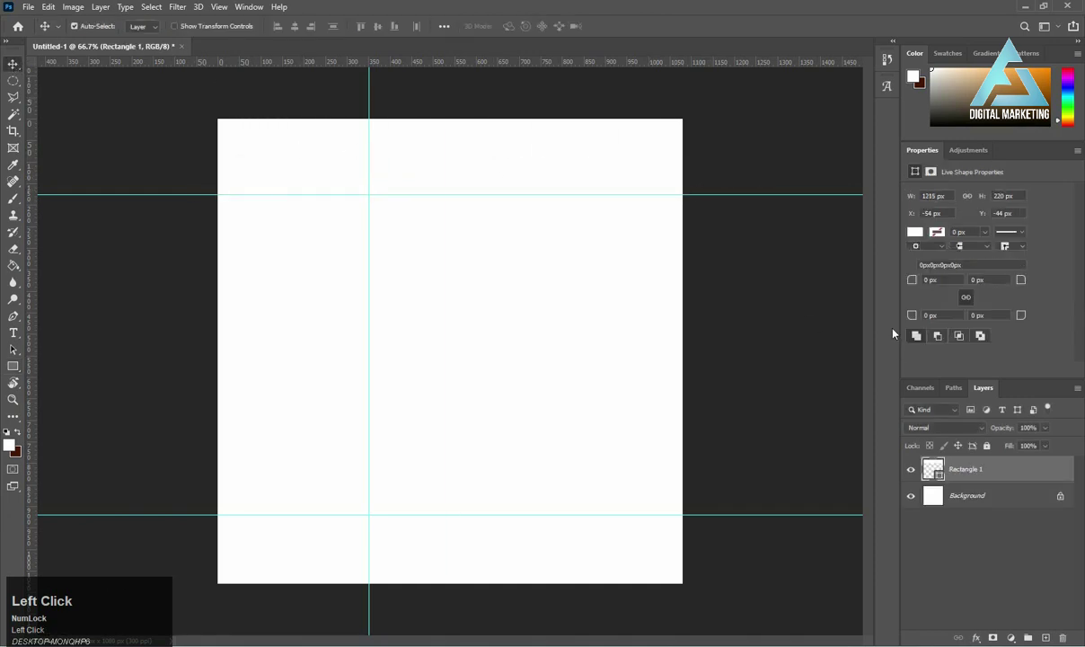
- Change the rectangle's fill from white to a strong orange with a hue of about 40°
{"action": "double_click", "coordinate": [941, 476]}
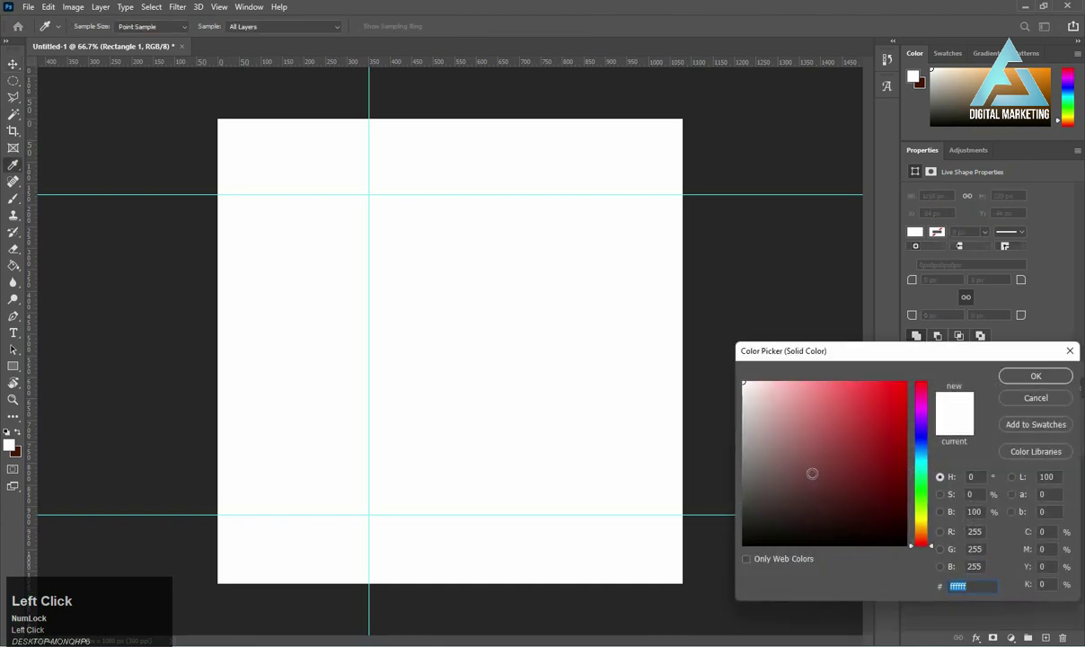
{"action": "left_click_drag", "start_coordinate": [922, 543], "coordinate": [922, 534]}
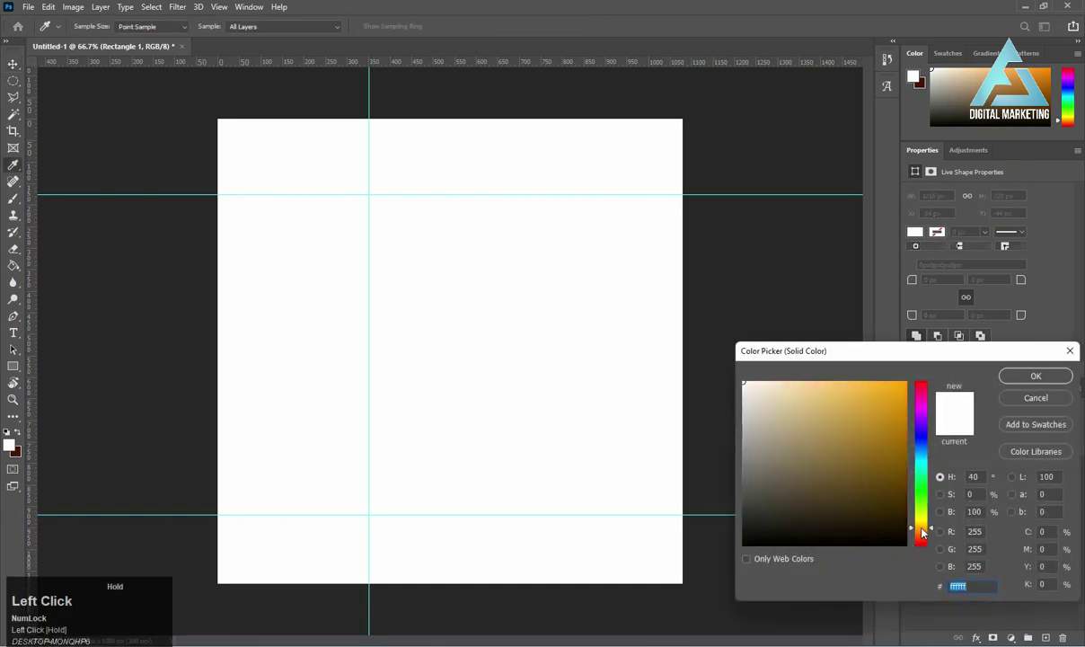
{"action": "left_click", "coordinate": [900, 382]}
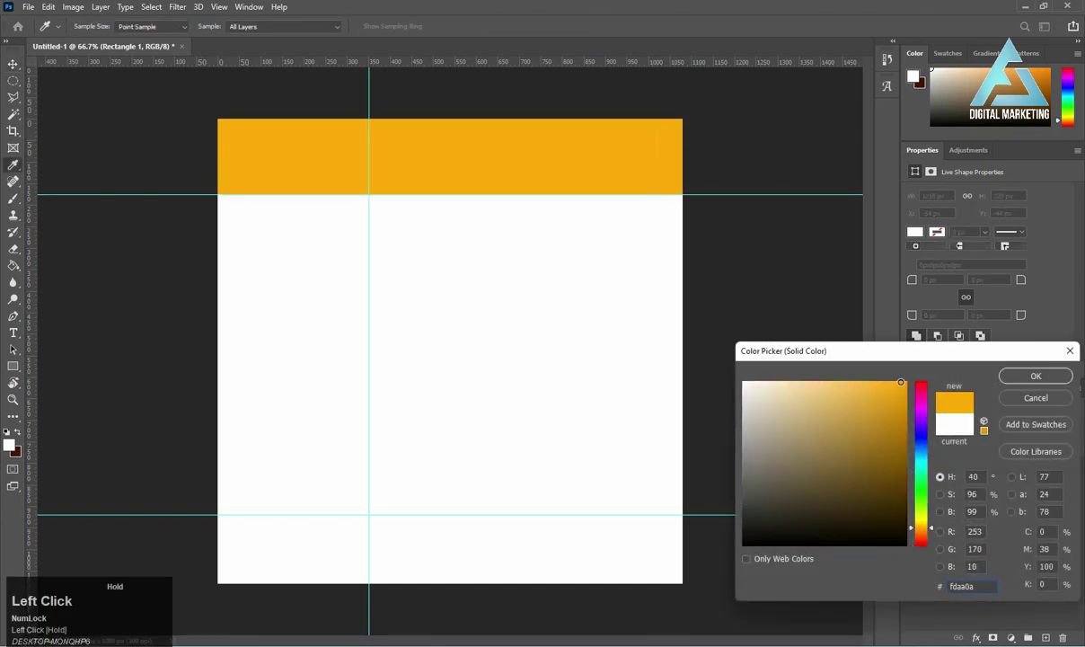
{"action": "mouse_move", "coordinate": [905, 396]}
{"action": "left_mouse_down"}
{"action": "mouse_move", "coordinate": [909, 431]}
{"action": "mouse_move", "coordinate": [905, 392]}
{"action": "left_mouse_up"}
{"action": "left_click", "coordinate": [1053, 378]}
- Duplicate the orange bar straight down to the canvas's lower edge, aligned under the lower horizontal guide
{"action": "key", "text": "v"}
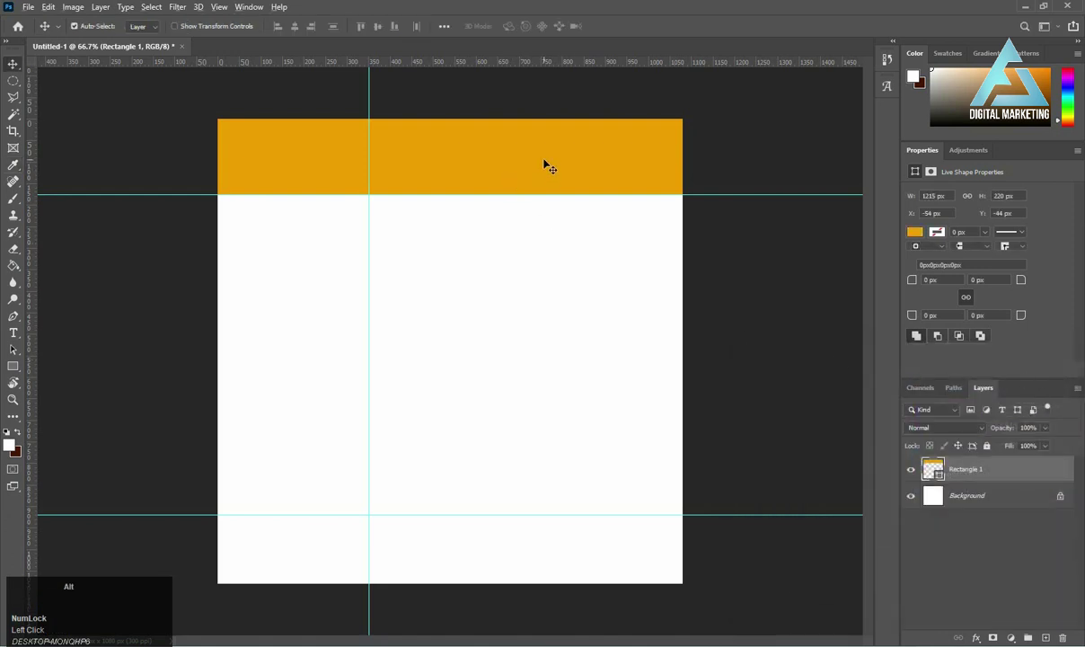
{"action": "left_click_drag", "start_coordinate": [545, 172], "coordinate": [564, 582]}
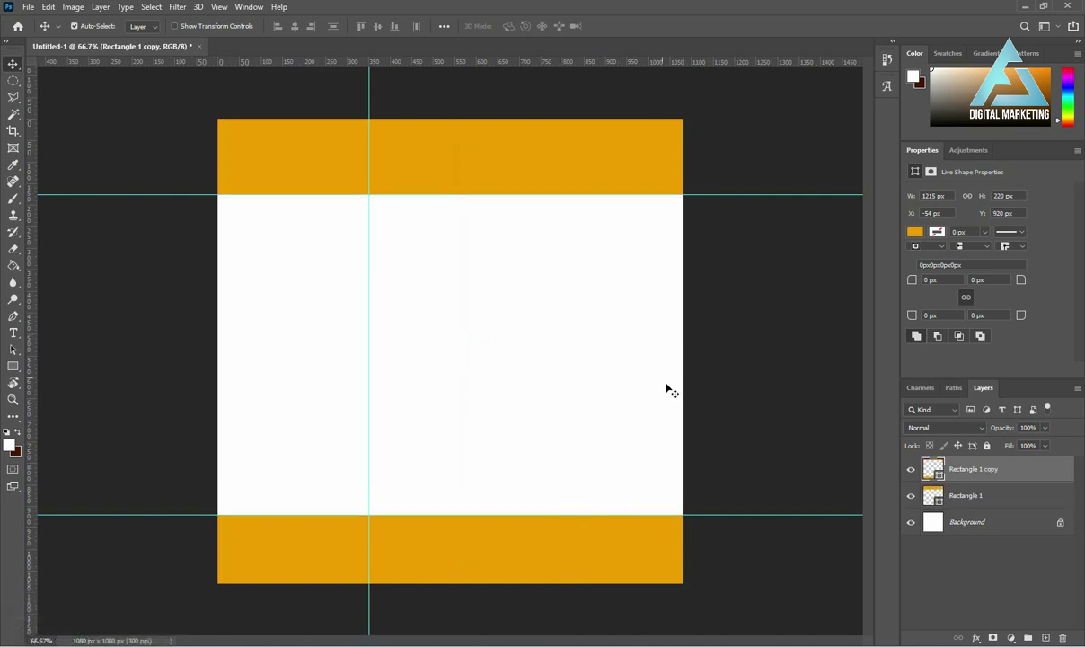
{"action": "right_click", "coordinate": [12, 366]}
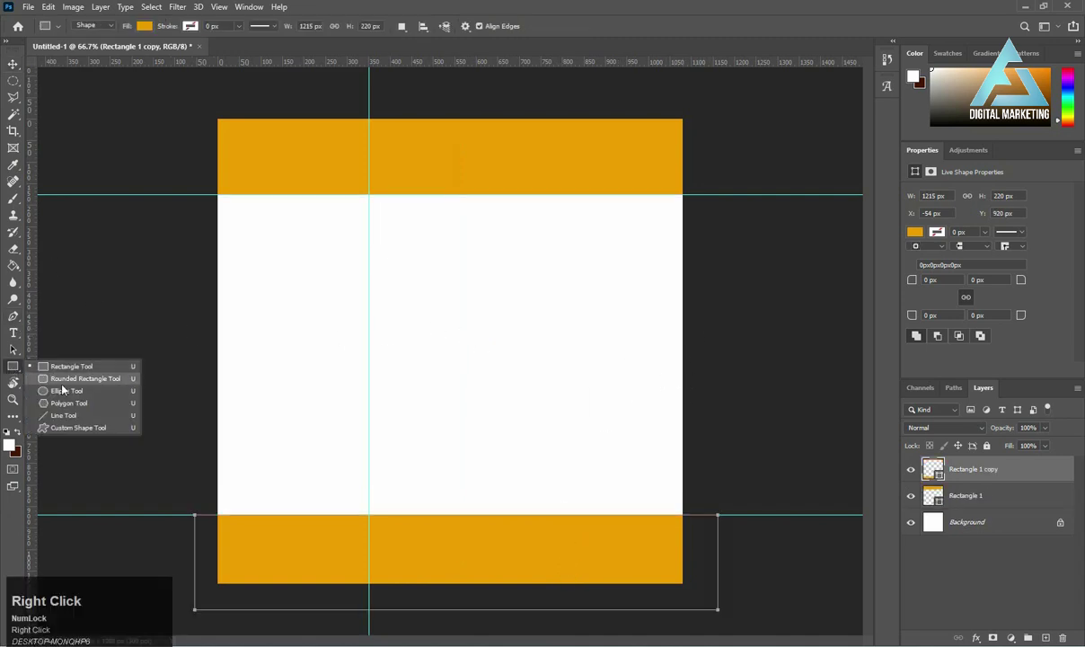
{"action": "left_click", "coordinate": [61, 398]}
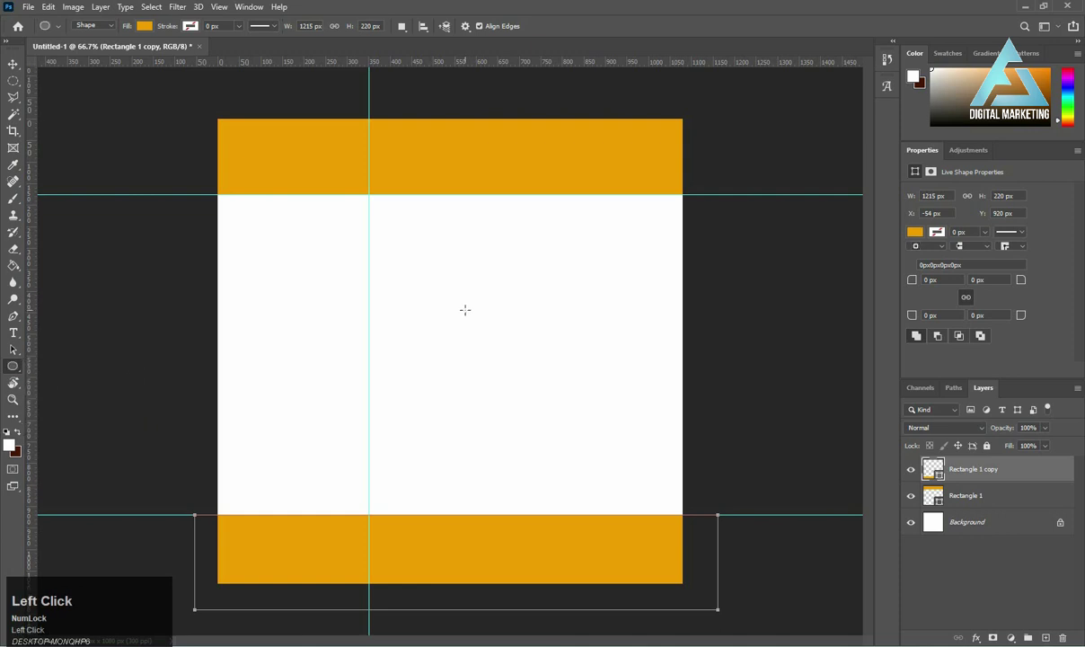
{"action": "key", "text": "v"}
- Add a horizontal text layer reading "LOGO HERE" on the white area of the canvas
{"action": "right_click", "coordinate": [42, 339]}
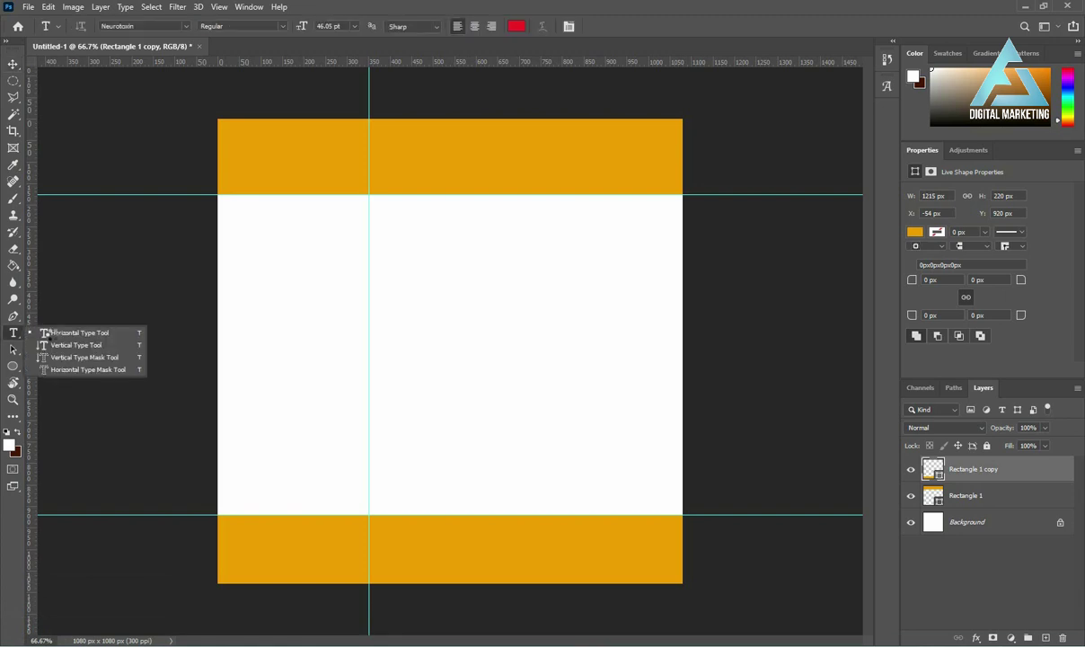
{"action": "left_click", "coordinate": [47, 334]}
{"action": "left_click", "coordinate": [309, 296]}
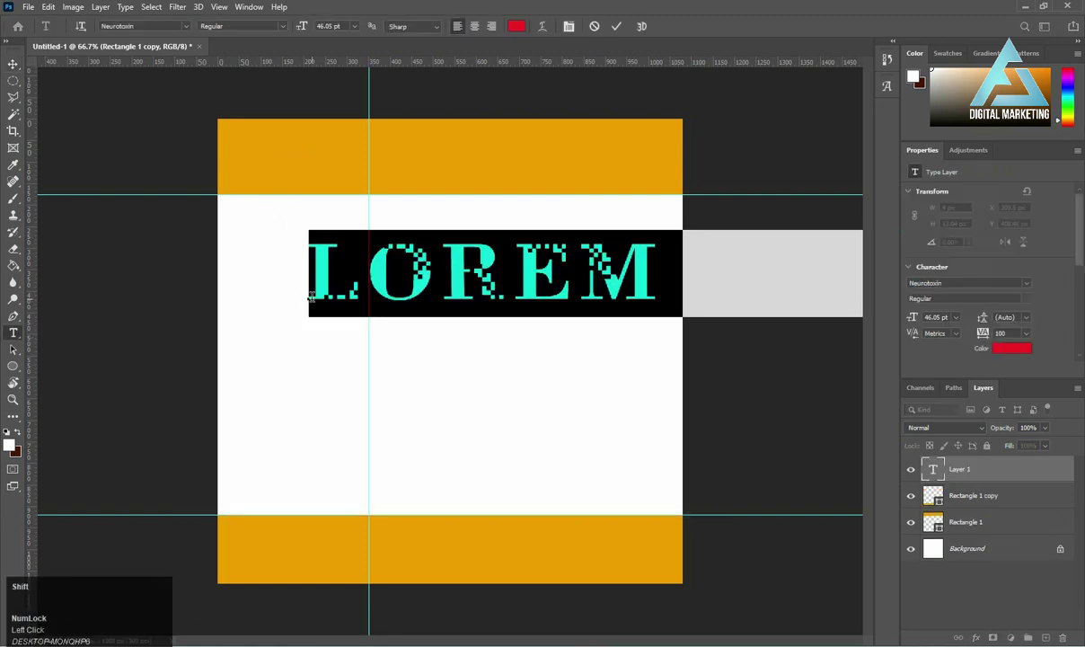
{"action": "type", "text": "LOGO "}
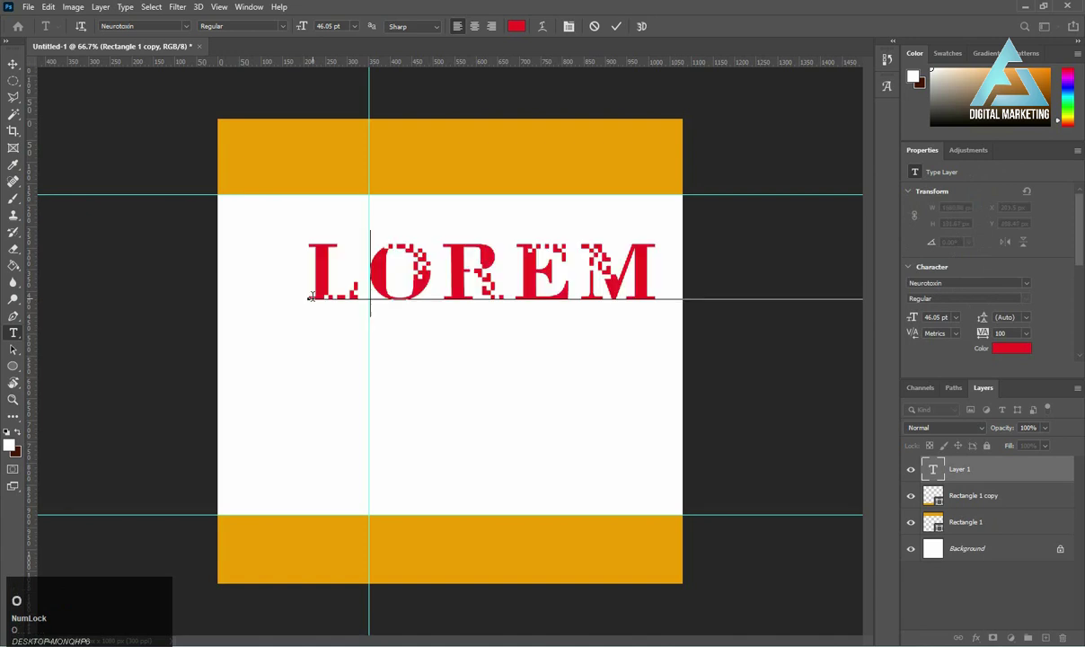
{"action": "type", "text": "HERE"}
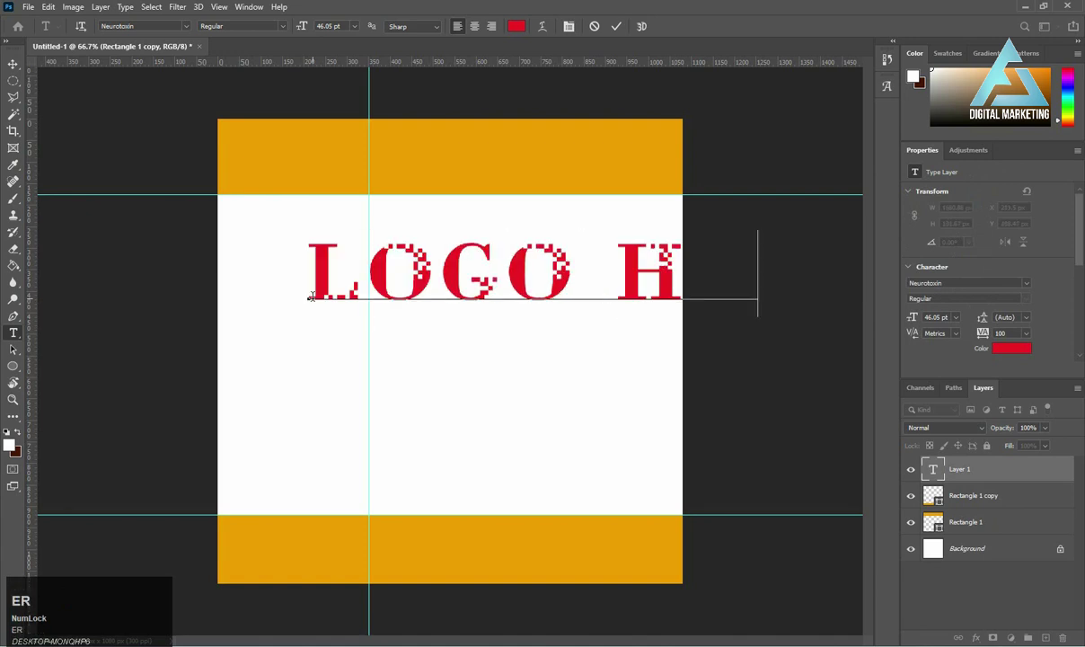
{"action": "left_click", "coordinate": [16, 66]}
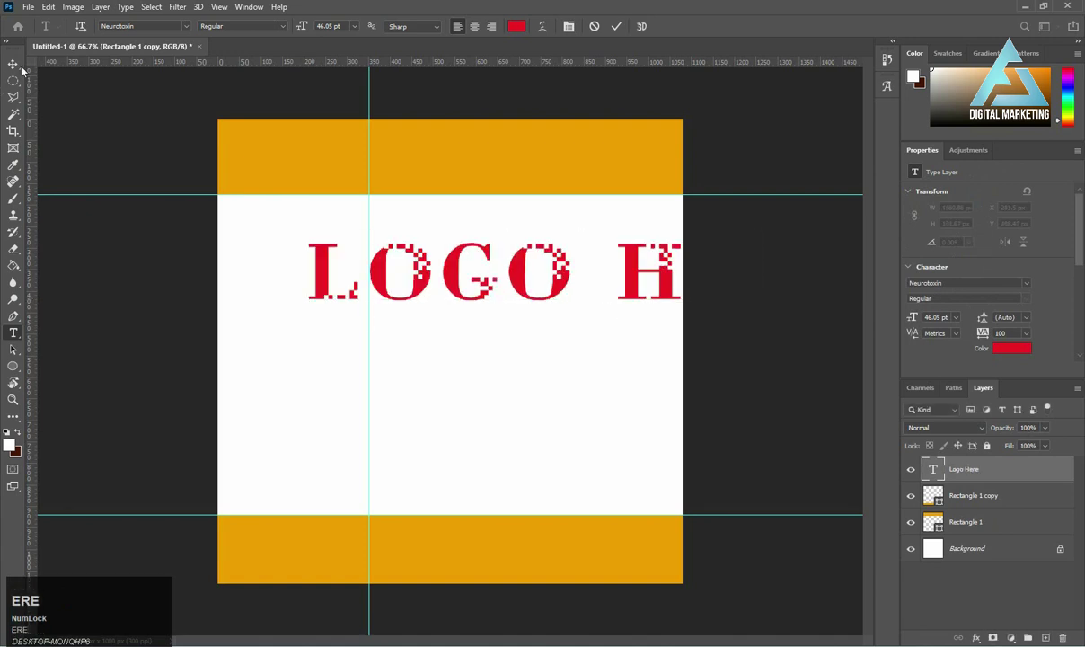
- Scale the LOGO HERE text down to about 223 px wide and place it in the left part of the upper orange bar
{"action": "key", "text": "ctrl+t"}
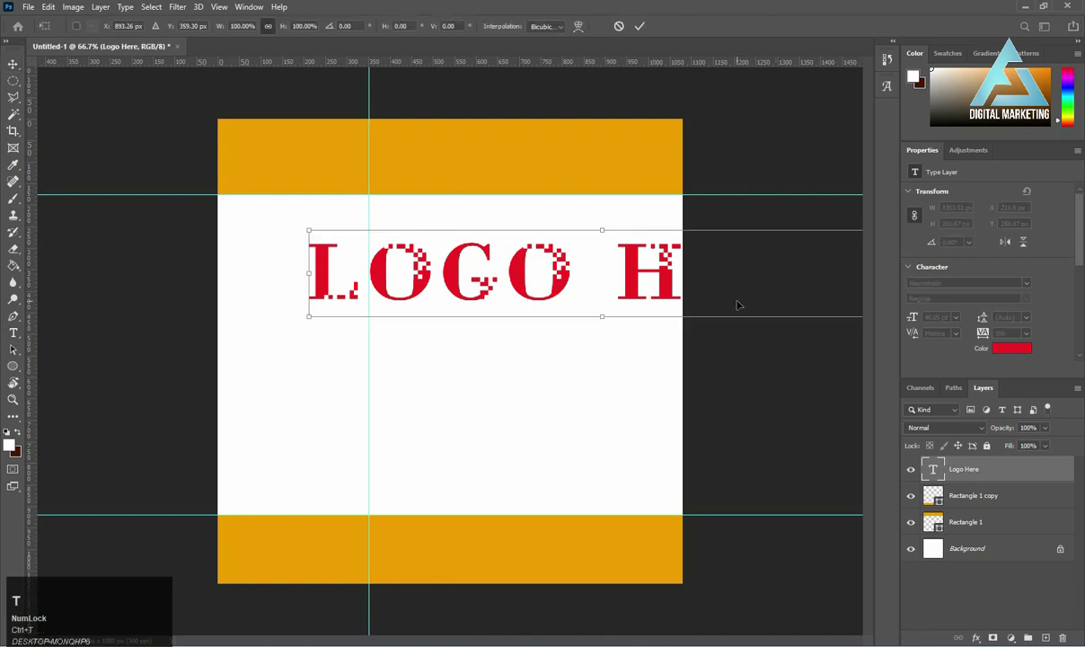
{"action": "left_click_drag", "start_coordinate": [308, 230], "coordinate": [261, 160]}
{"action": "key", "text": "Return"}
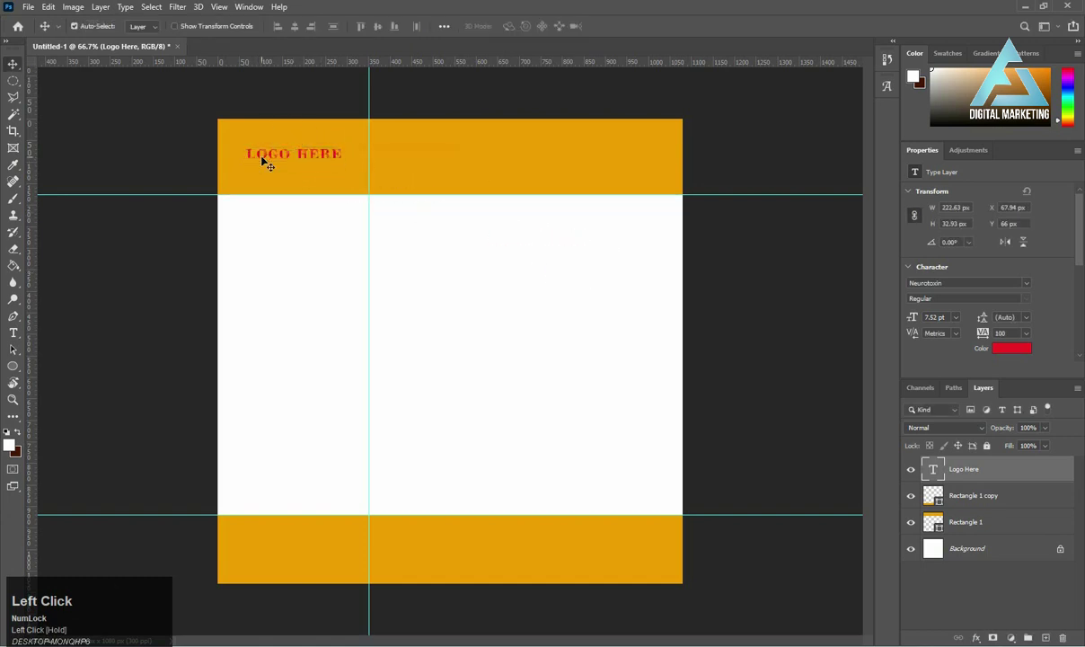
- Set the LOGO HERE text color to white (ffffff)
{"action": "left_click", "coordinate": [1018, 350]}
{"action": "left_click_drag", "start_coordinate": [808, 388], "coordinate": [719, 367]}
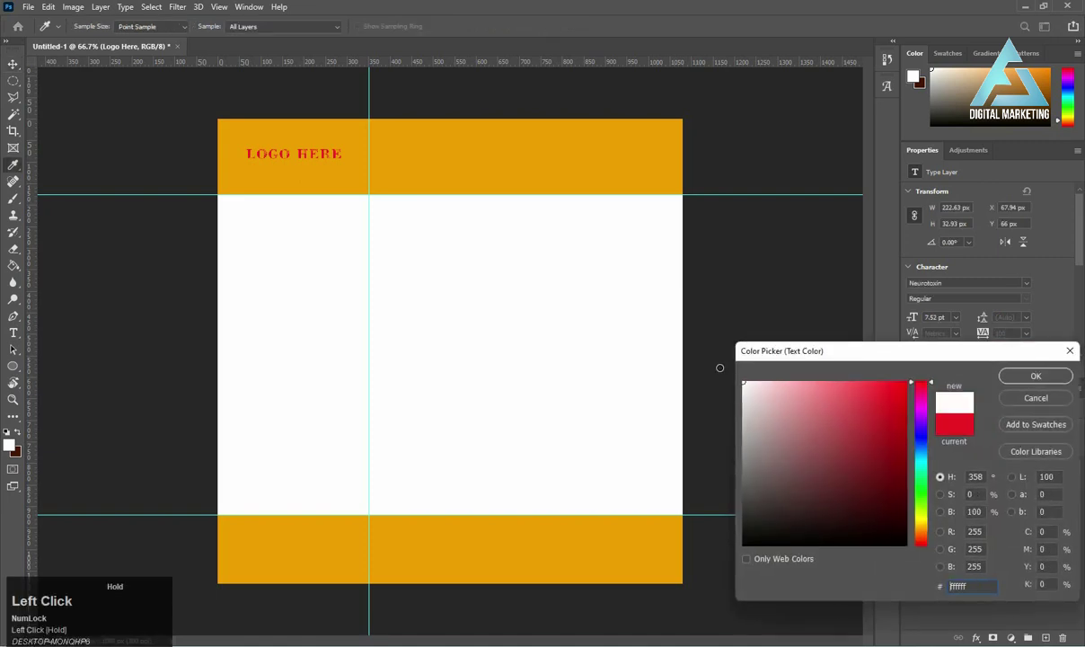
{"action": "left_click", "coordinate": [1035, 376]}
- Change the LOGO HERE text's font to Arial Rounded MT Bold after trying Swis721 BlkCn BT
{"action": "left_click", "coordinate": [1025, 284]}
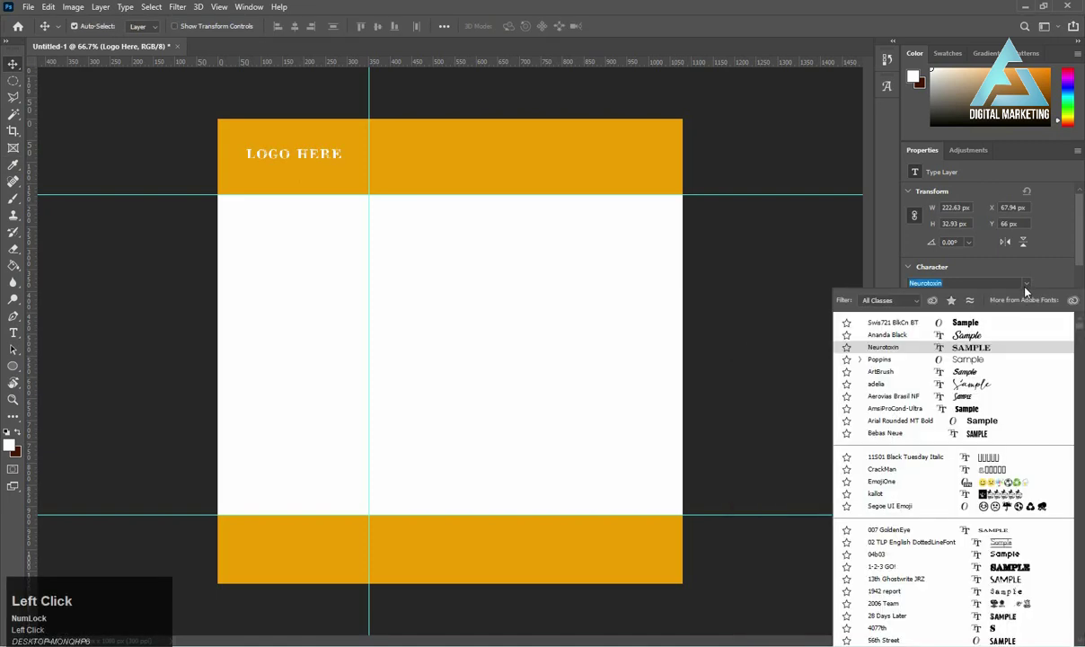
{"action": "left_click", "coordinate": [993, 325]}
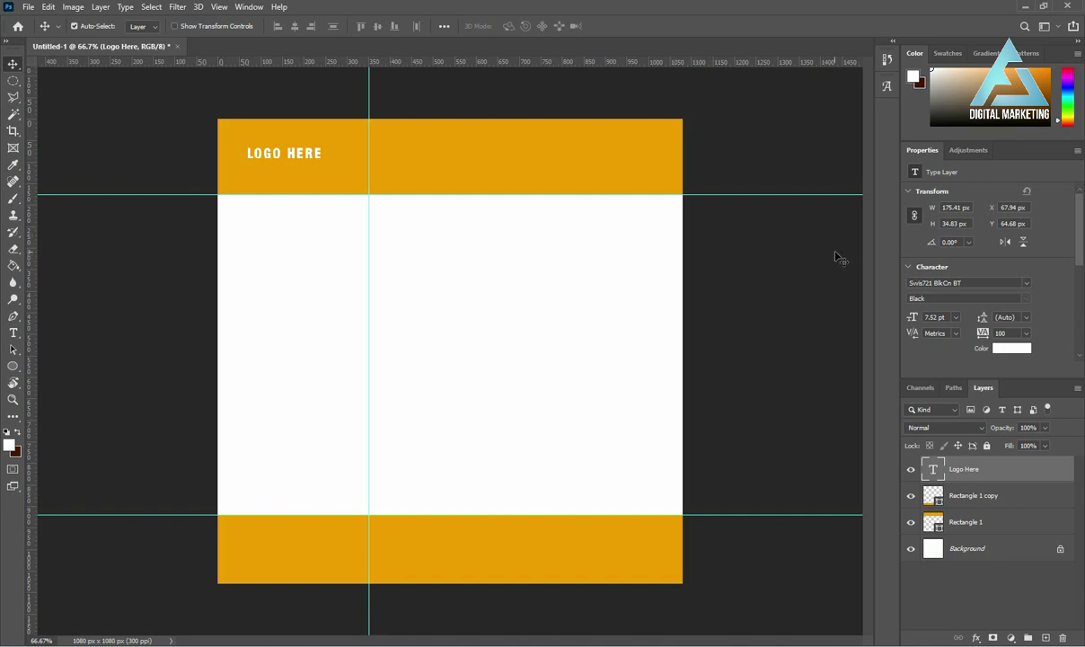
{"action": "left_click", "coordinate": [1027, 286]}
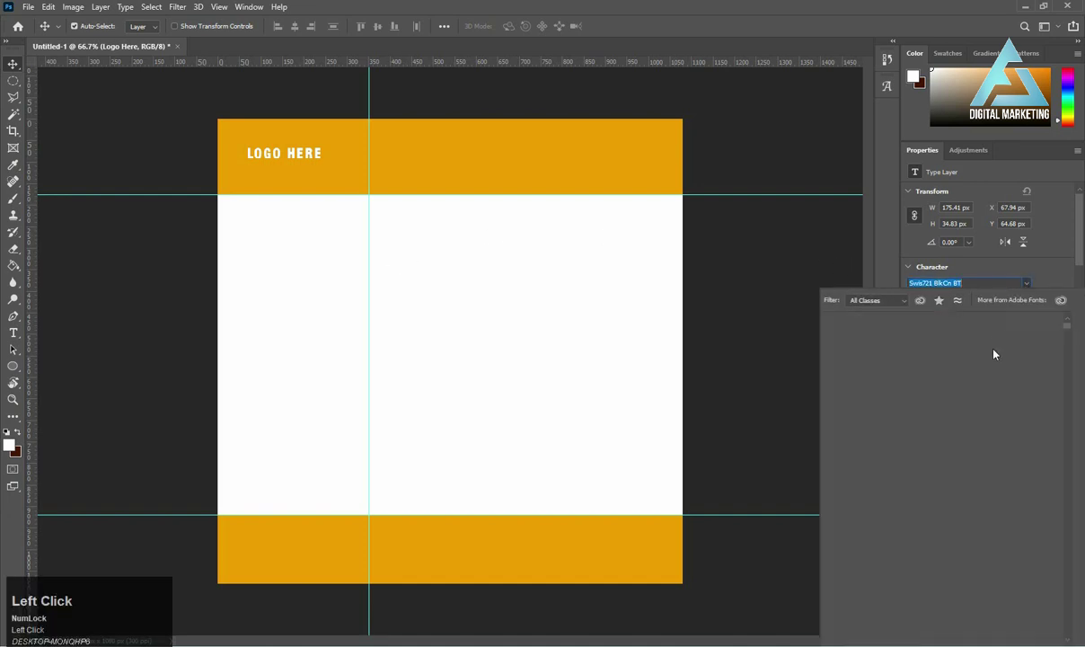
{"action": "scroll", "coordinate": [950, 449], "scroll_direction": "down", "scroll_amount": 3}
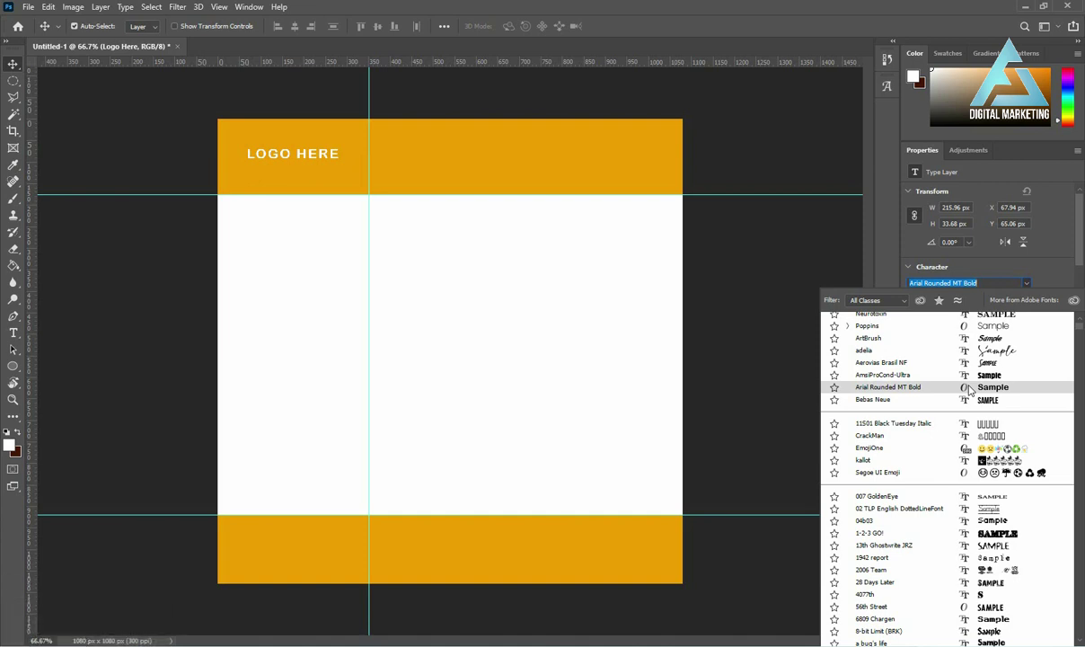
{"action": "left_click", "coordinate": [968, 388]}
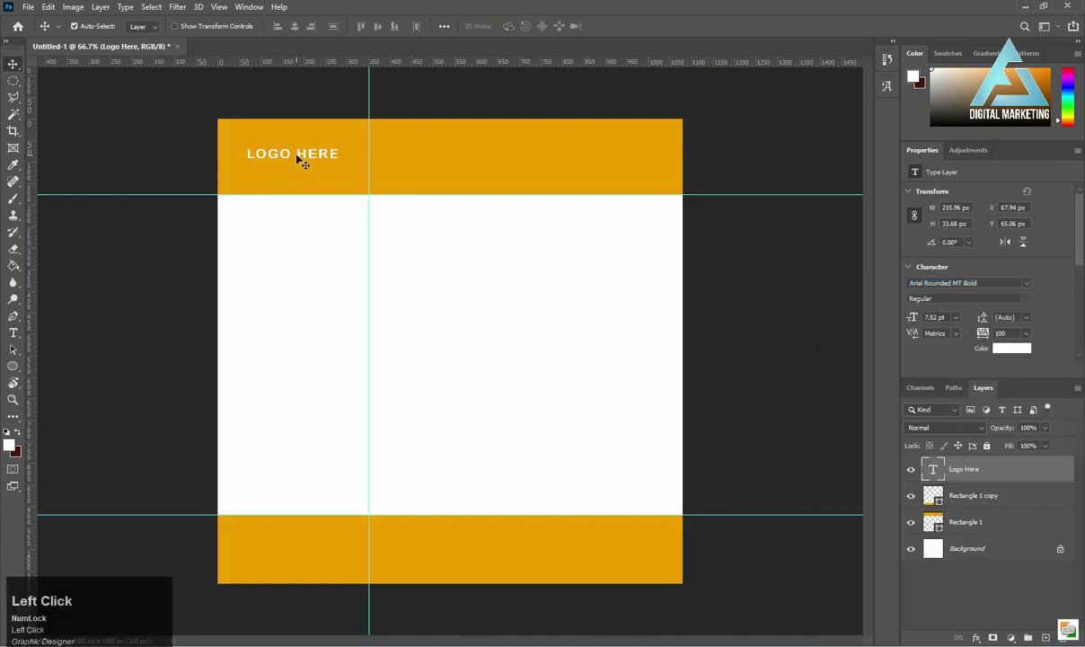
- Duplicate the LOGO HERE text horizontally into the right part of the upper bar and change the copy to "UP TO 50% OFF"
{"action": "left_click_drag", "start_coordinate": [296, 159], "coordinate": [579, 158]}
{"action": "key", "text": "t"}
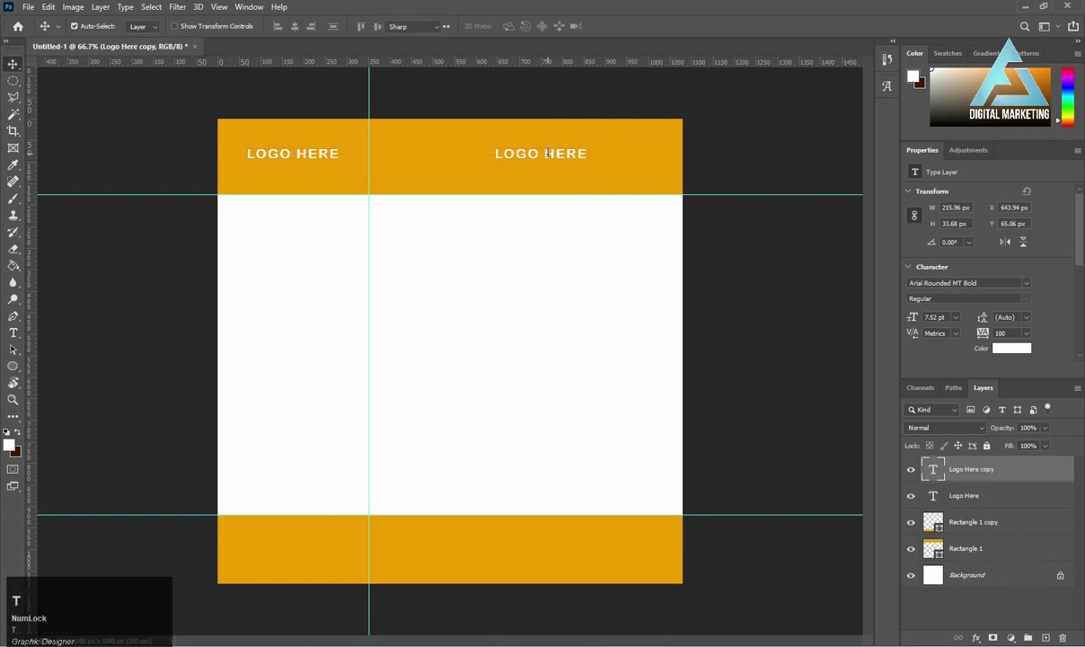
{"action": "left_click", "coordinate": [558, 151]}
{"action": "key", "text": "ctrl+a"}
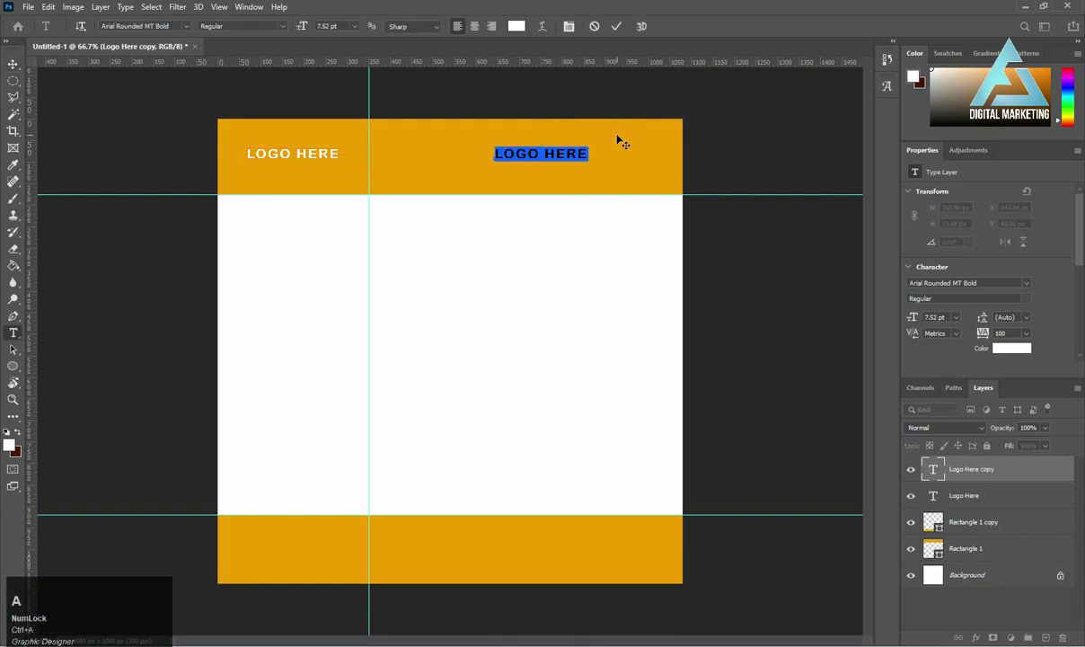
{"action": "type", "text": "UP TO "}
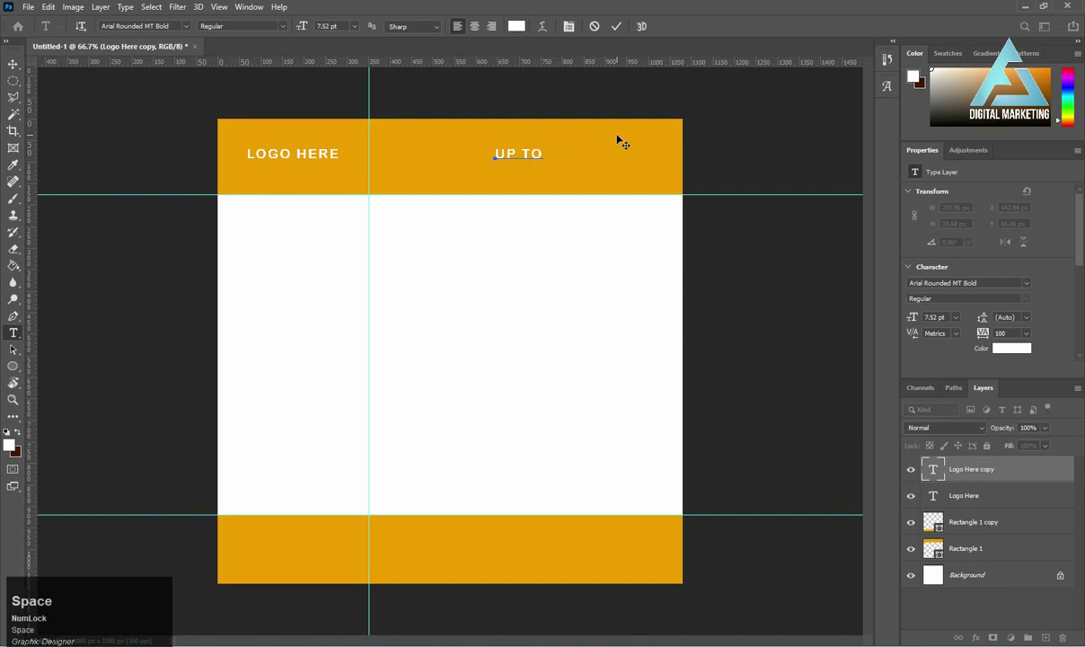
{"action": "type", "text": "50%"}
{"action": "key", "text": "shift"}
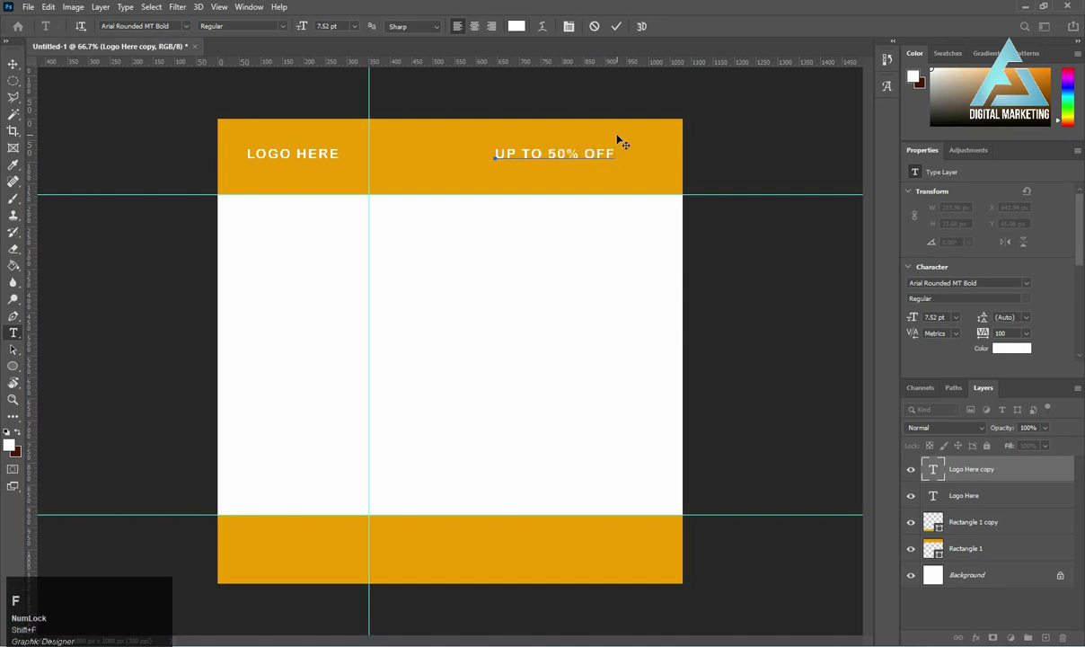
{"action": "left_click", "coordinate": [620, 141]}
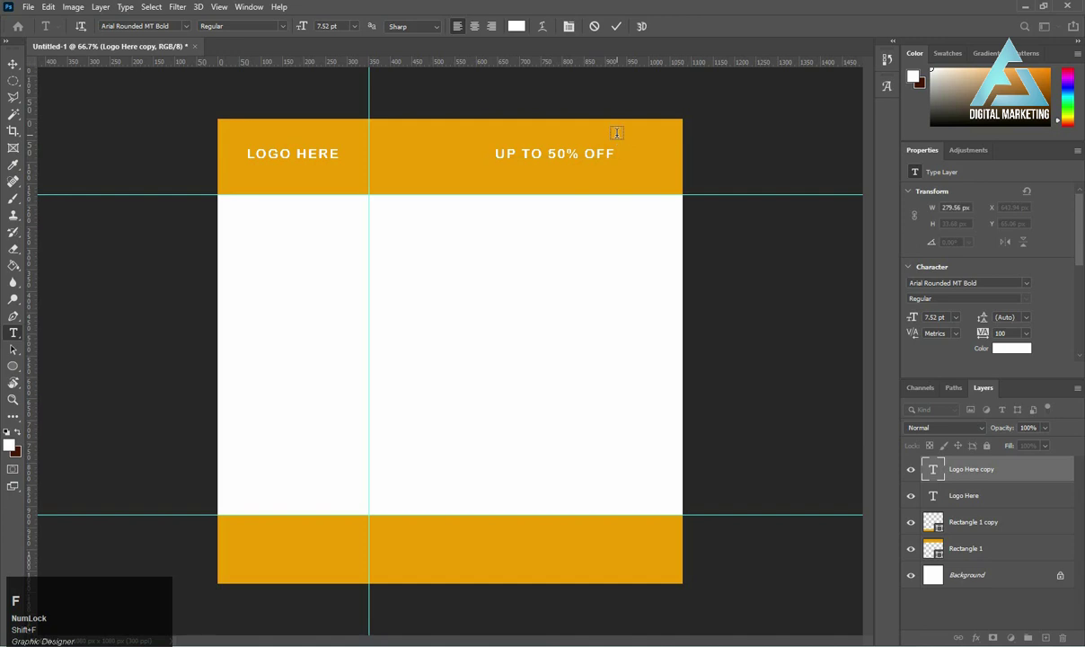
{"action": "left_click", "coordinate": [12, 64]}
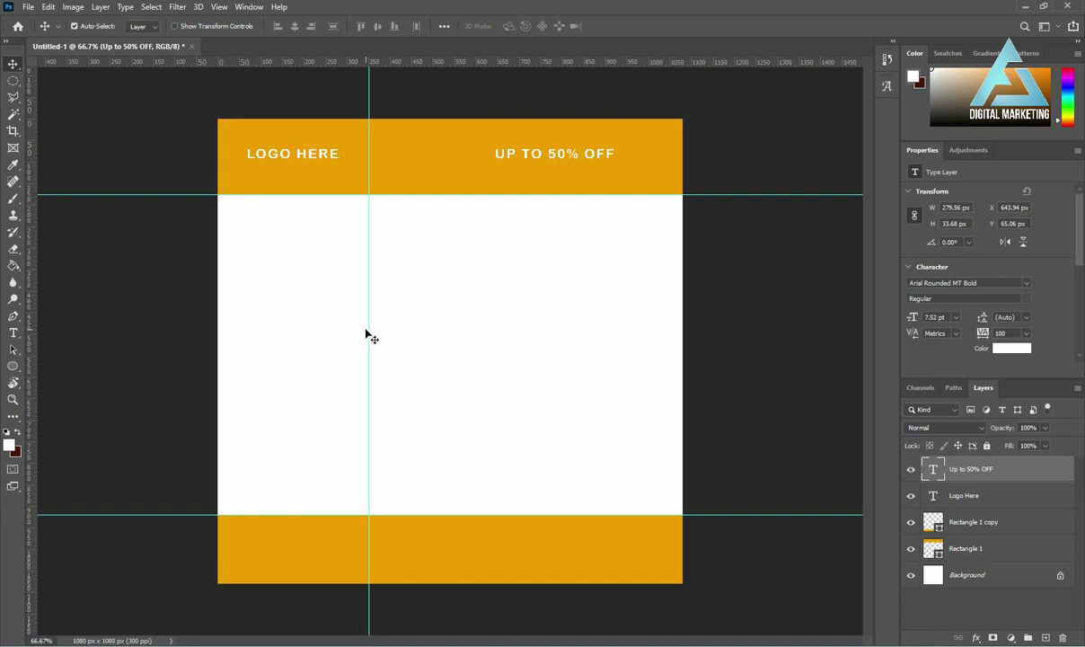
- Draw a circle about 645 px in diameter over the canvas's right edge and move it up against the upper horizontal guide
{"action": "left_click", "coordinate": [13, 366]}
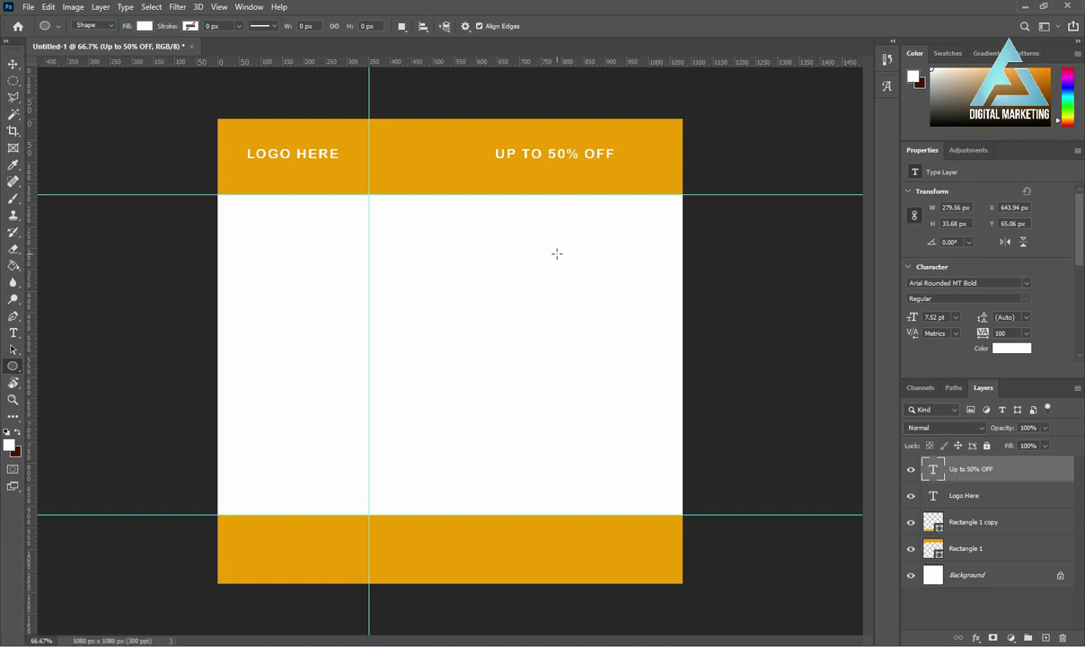
{"action": "left_click_drag", "start_coordinate": [552, 252], "coordinate": [828, 528]}
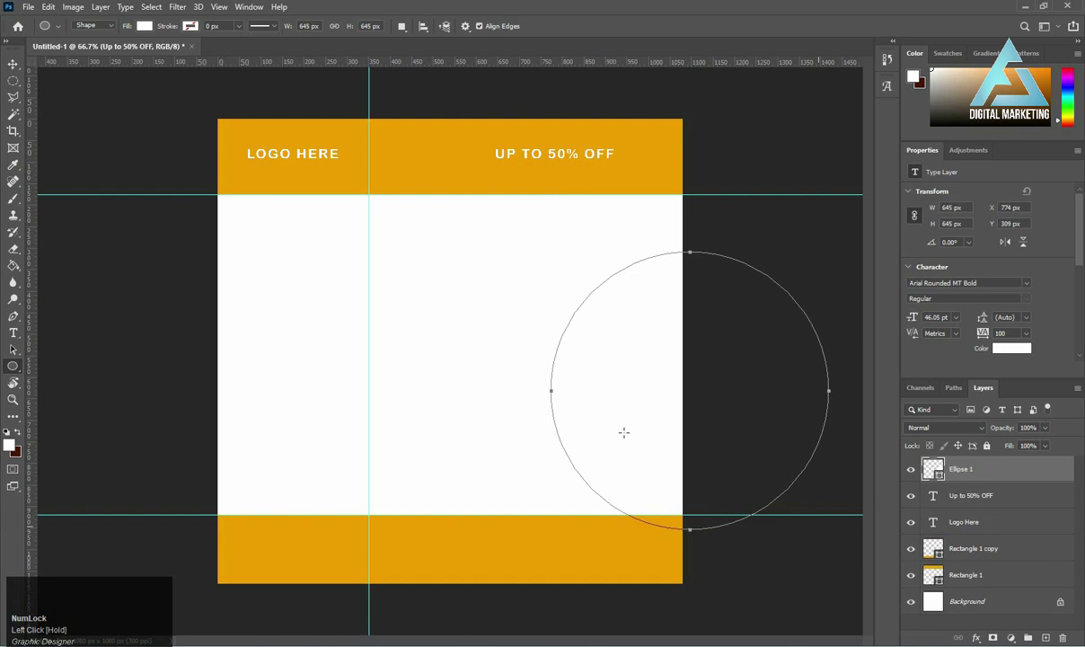
{"action": "left_click", "coordinate": [11, 64]}
{"action": "left_click_drag", "start_coordinate": [663, 358], "coordinate": [641, 305]}
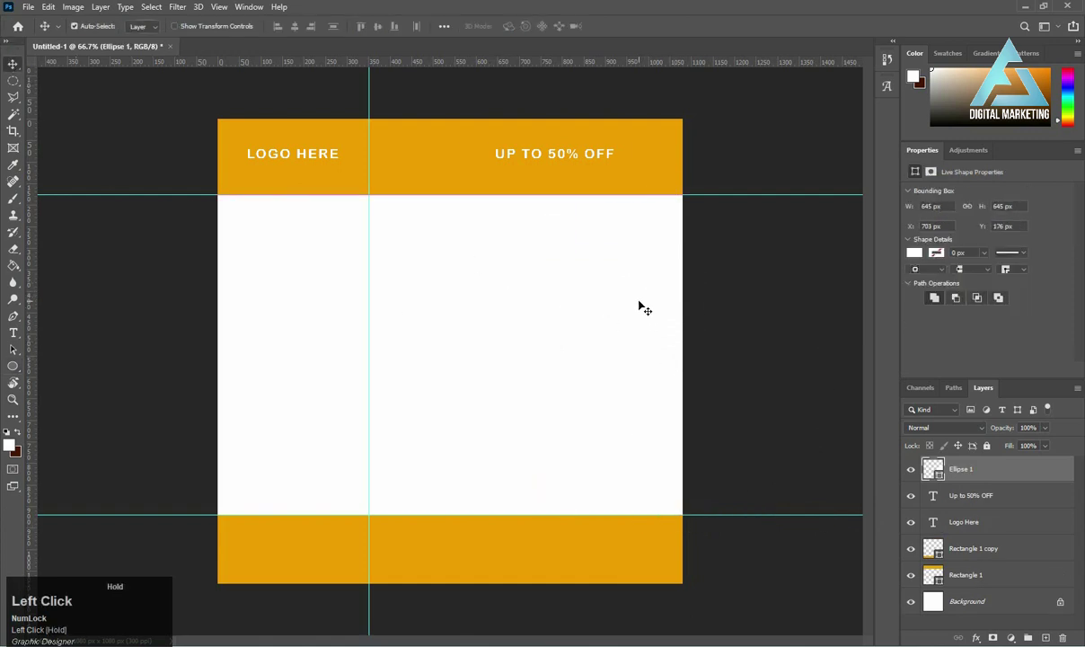
- Change the circle's fill color to dark gray (404040)
{"action": "double_click", "coordinate": [934, 470]}
{"action": "left_click_drag", "start_coordinate": [745, 492], "coordinate": [743, 504]}
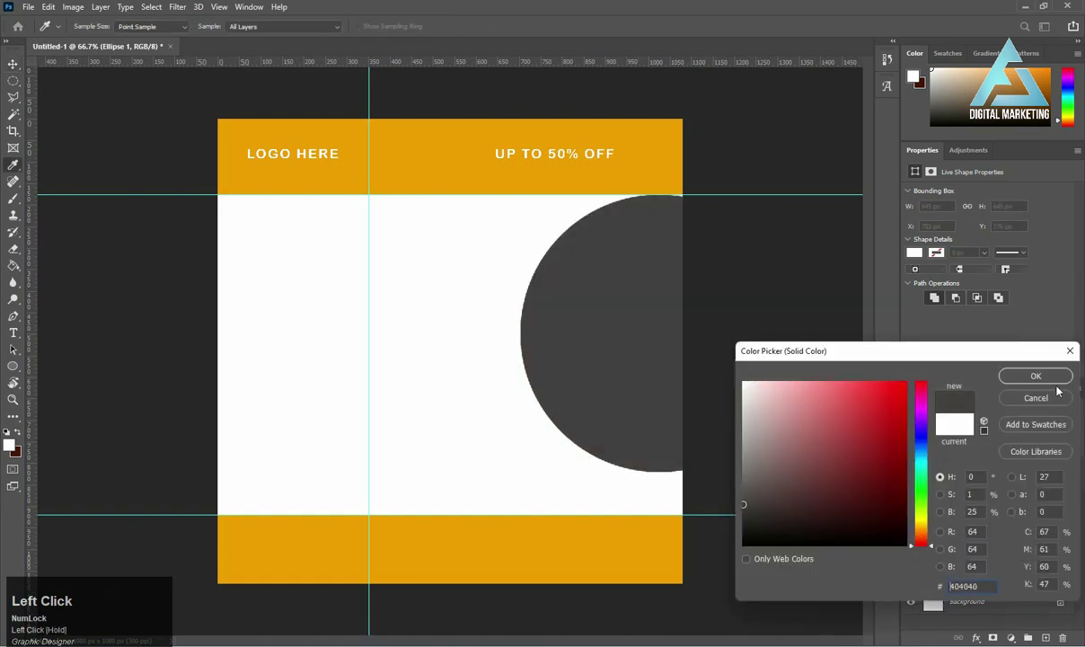
{"action": "left_click", "coordinate": [1035, 376]}
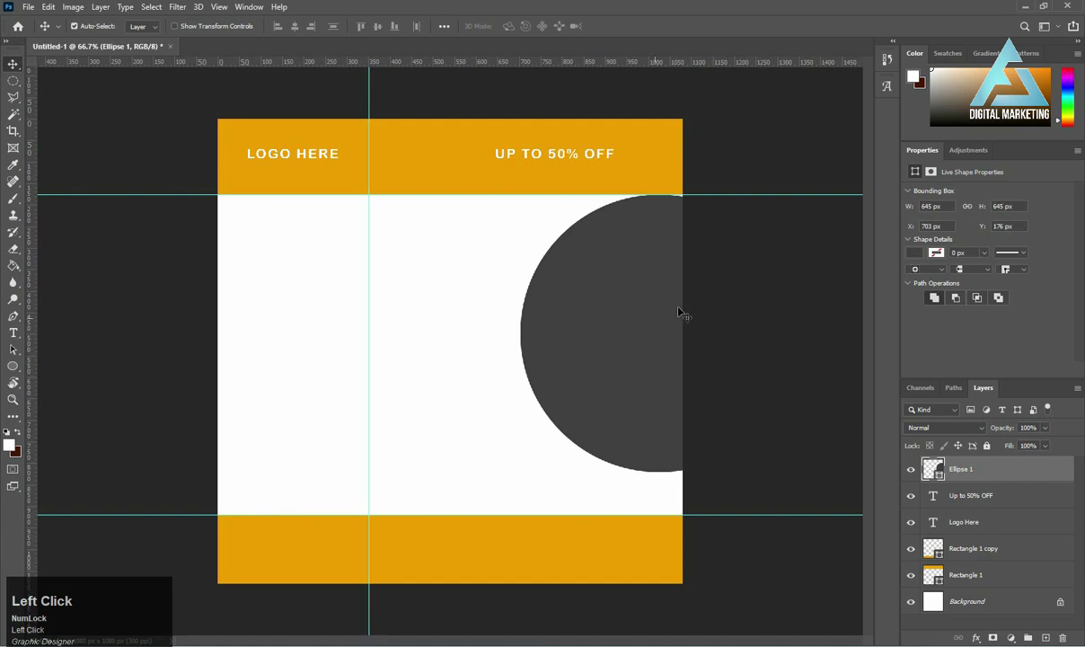
- Enlarge the circle to about 748 px in diameter so it spans both horizontal guides, and shift it slightly right over the canvas edge
{"action": "left_click_drag", "start_coordinate": [632, 332], "coordinate": [626, 353]}
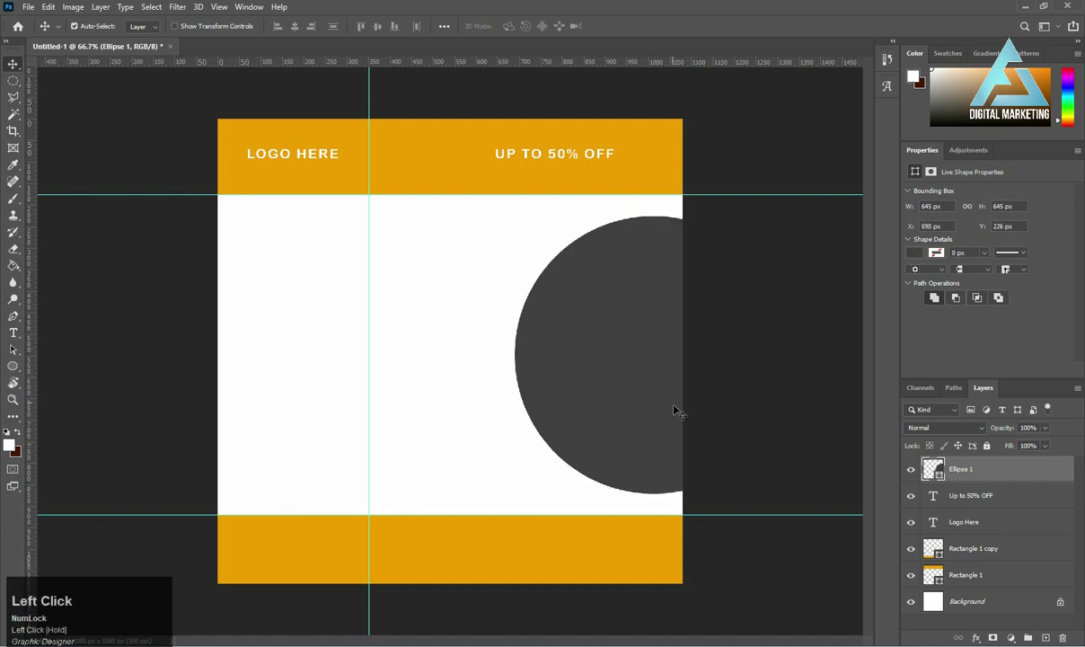
{"action": "key", "text": "ctrl+t"}
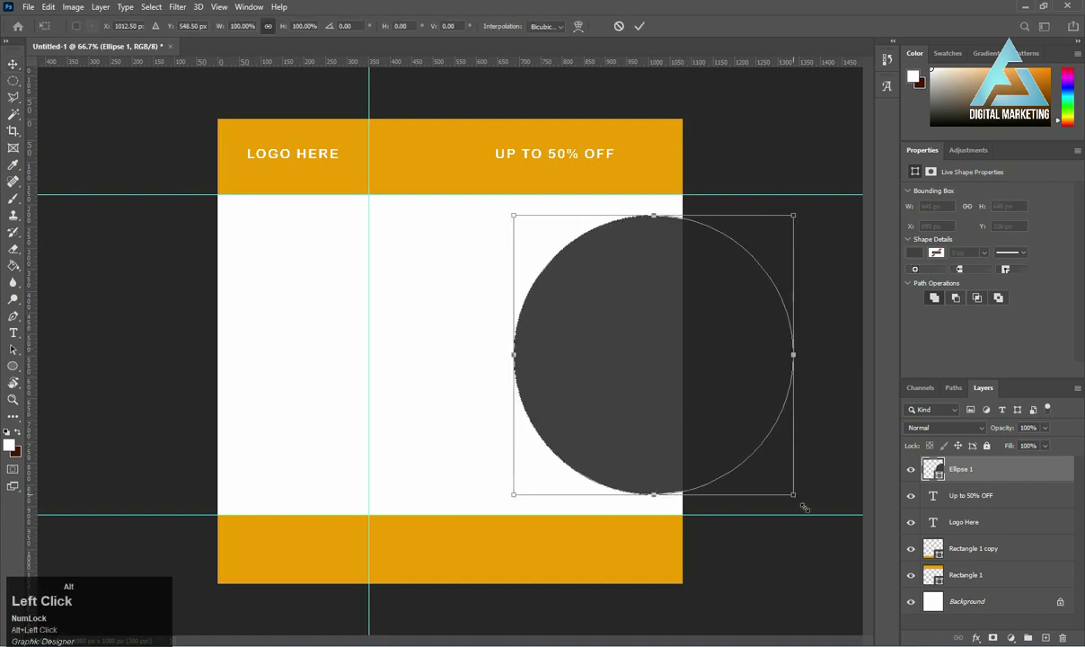
{"action": "left_click_drag", "start_coordinate": [804, 507], "coordinate": [810, 519]}
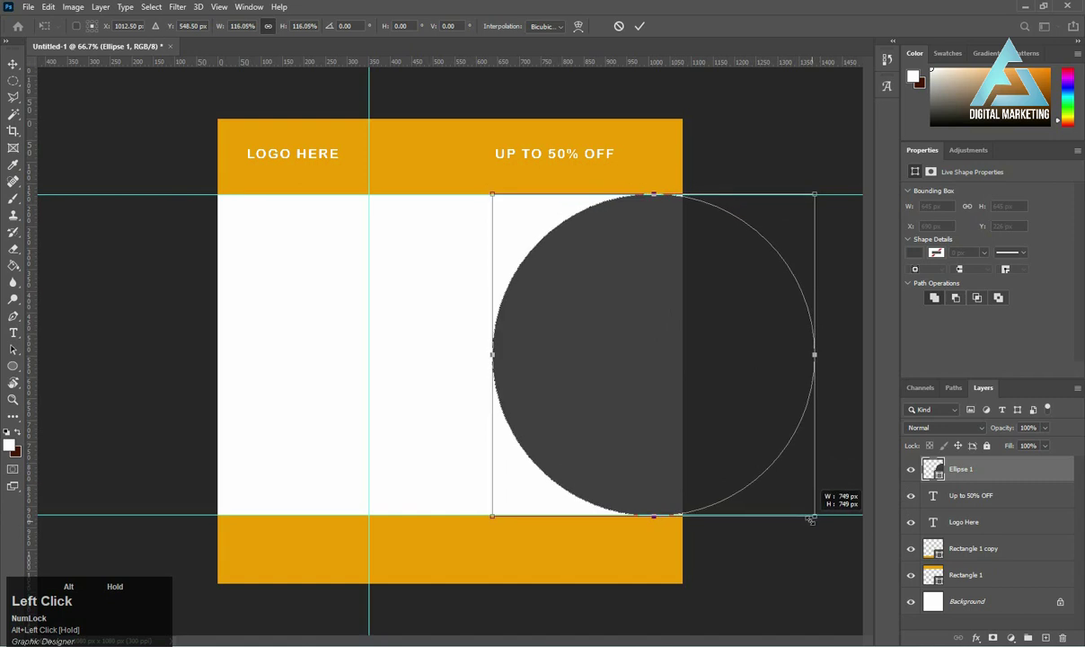
{"action": "key", "text": "Return"}
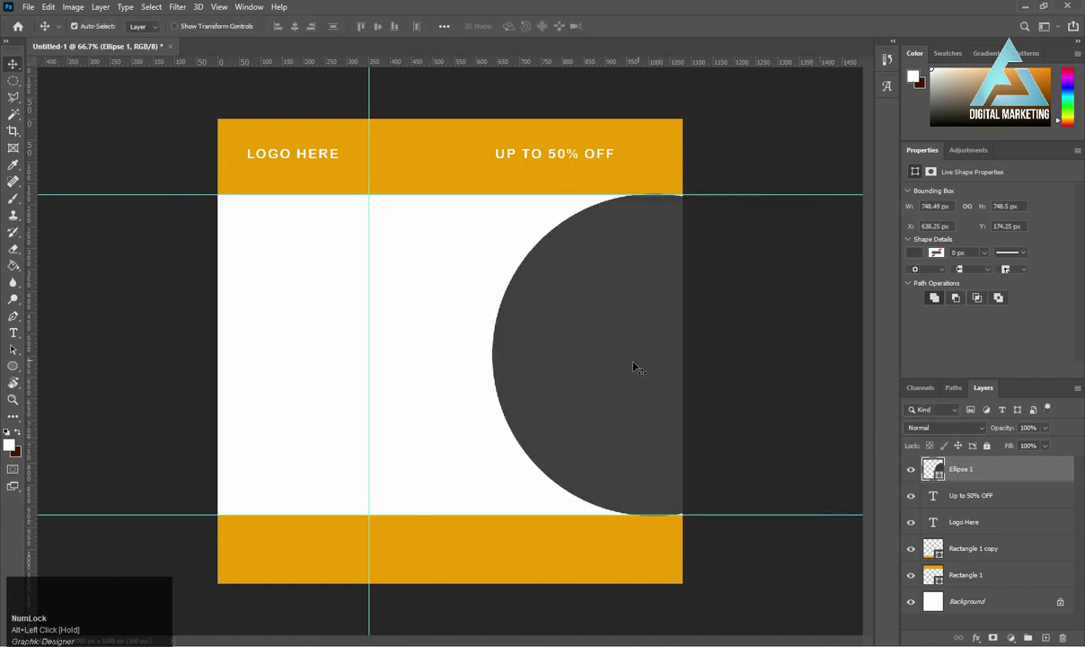
{"action": "mouse_move", "coordinate": [611, 377]}
{"action": "left_mouse_down"}
{"action": "mouse_move", "coordinate": [579, 378]}
{"action": "mouse_move", "coordinate": [622, 378]}
{"action": "left_mouse_up"}
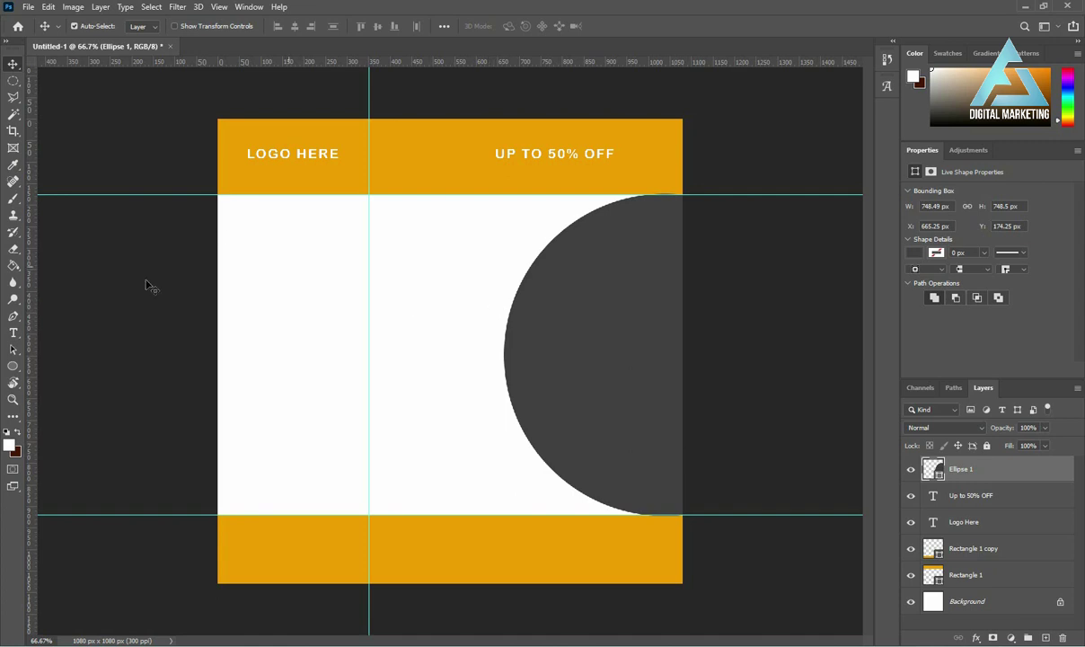
- Draw a rectangle about 1243 by 745 px between the two horizontal guides, layered beneath the circle
{"action": "left_click", "coordinate": [13, 365]}
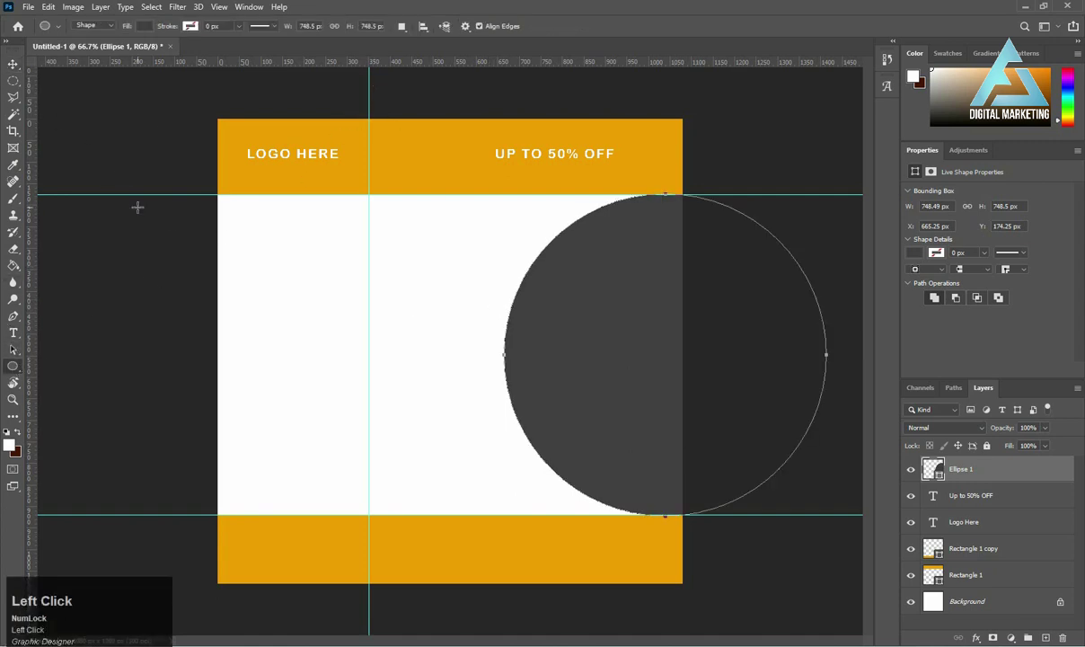
{"action": "right_click", "coordinate": [12, 365]}
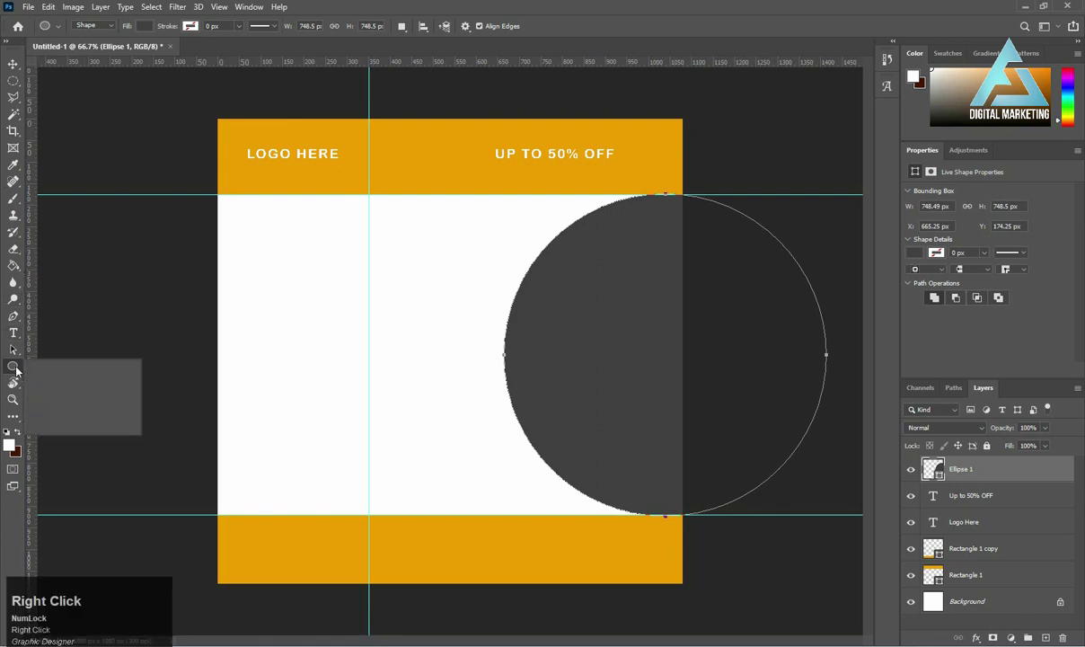
{"action": "left_click", "coordinate": [53, 348]}
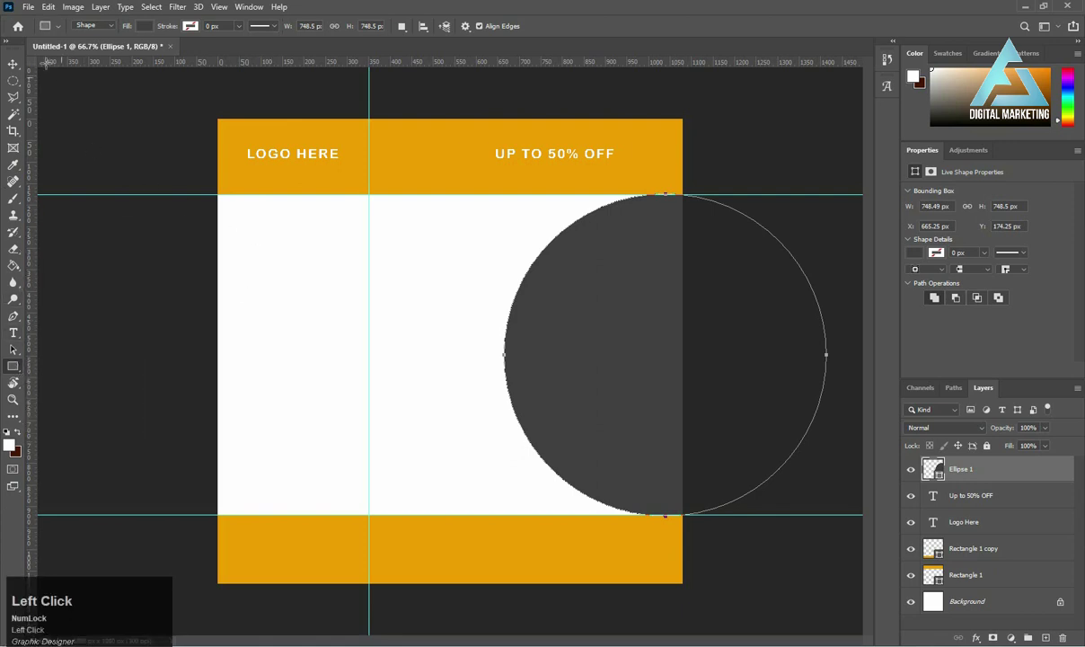
{"action": "left_click", "coordinate": [979, 503]}
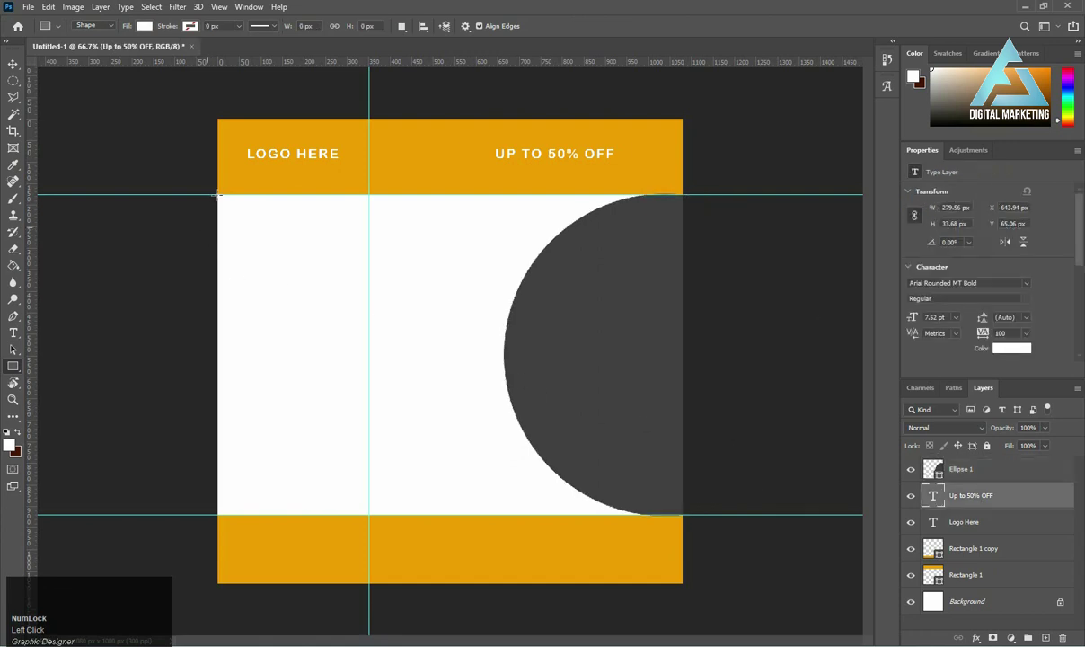
{"action": "left_click_drag", "start_coordinate": [213, 194], "coordinate": [748, 514]}
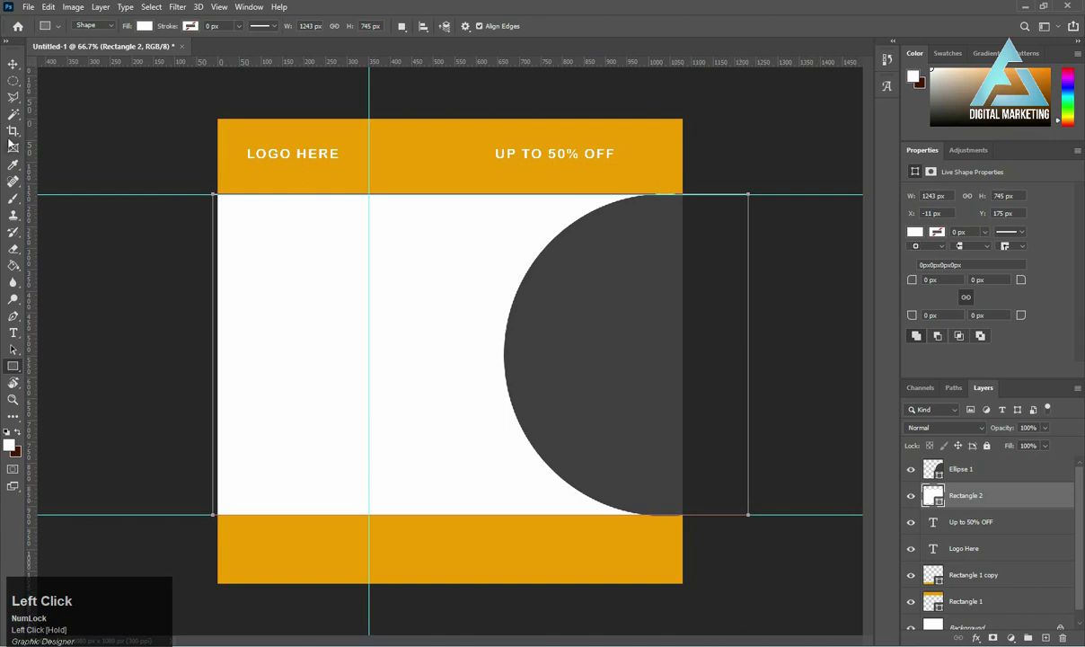
{"action": "left_click", "coordinate": [13, 63]}
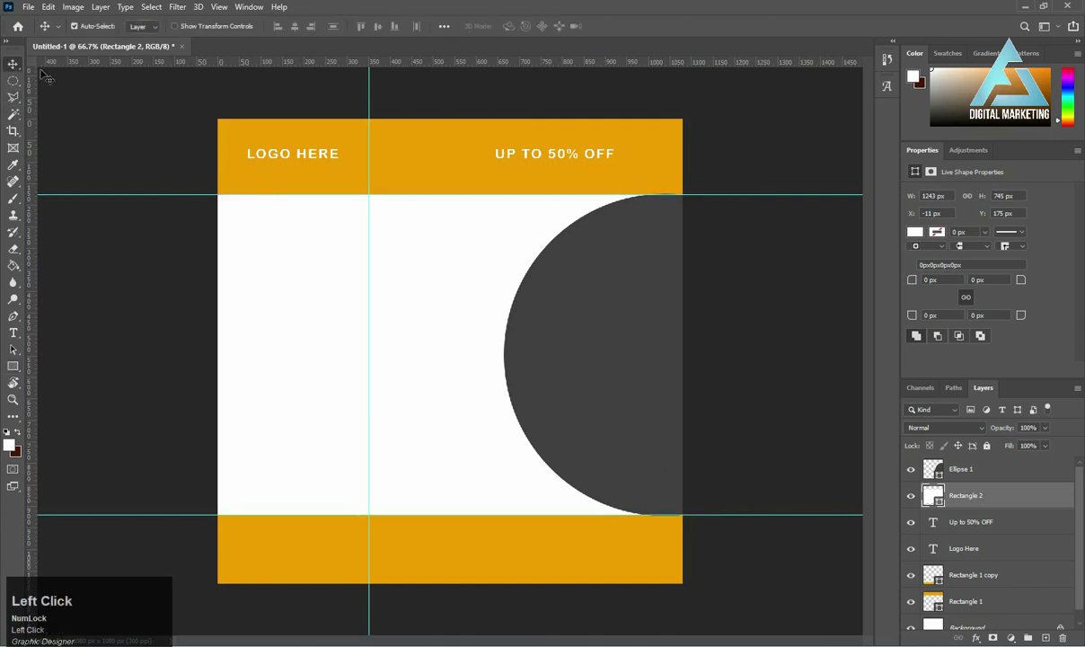
- Change the middle rectangle's fill color to muted blue (375f90)
{"action": "double_click", "coordinate": [939, 503]}
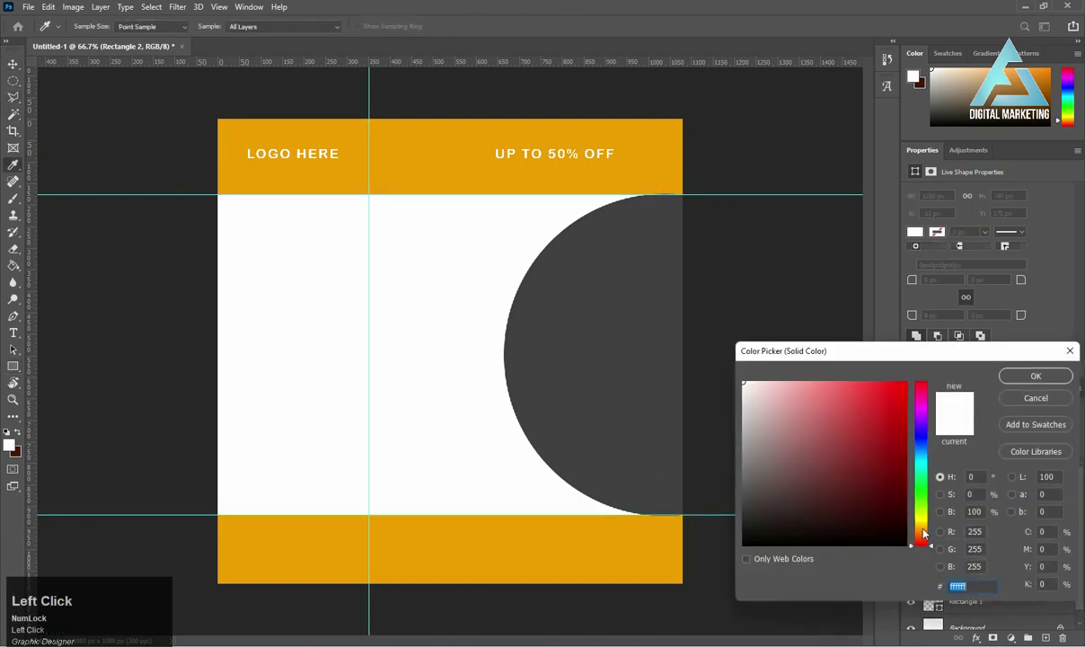
{"action": "left_click_drag", "start_coordinate": [923, 534], "coordinate": [920, 453]}
{"action": "left_click", "coordinate": [868, 389]}
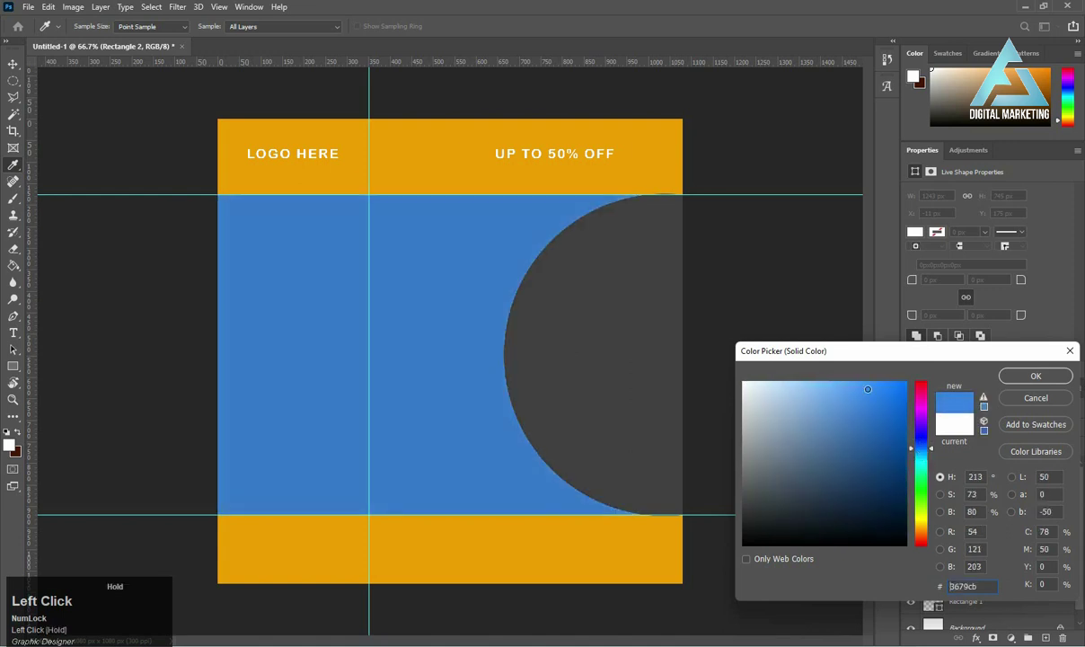
{"action": "mouse_move", "coordinate": [868, 389]}
{"action": "left_mouse_down"}
{"action": "mouse_move", "coordinate": [865, 377]}
{"action": "mouse_move", "coordinate": [843, 387]}
{"action": "mouse_move", "coordinate": [843, 453]}
{"action": "left_mouse_up"}
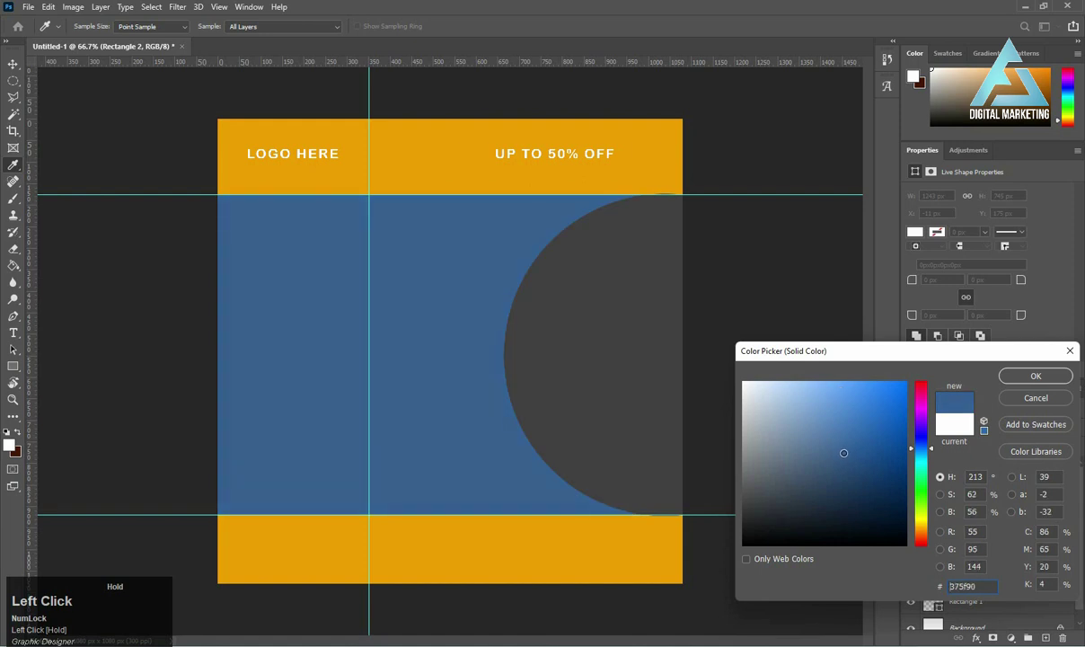
{"action": "left_click", "coordinate": [1024, 377]}
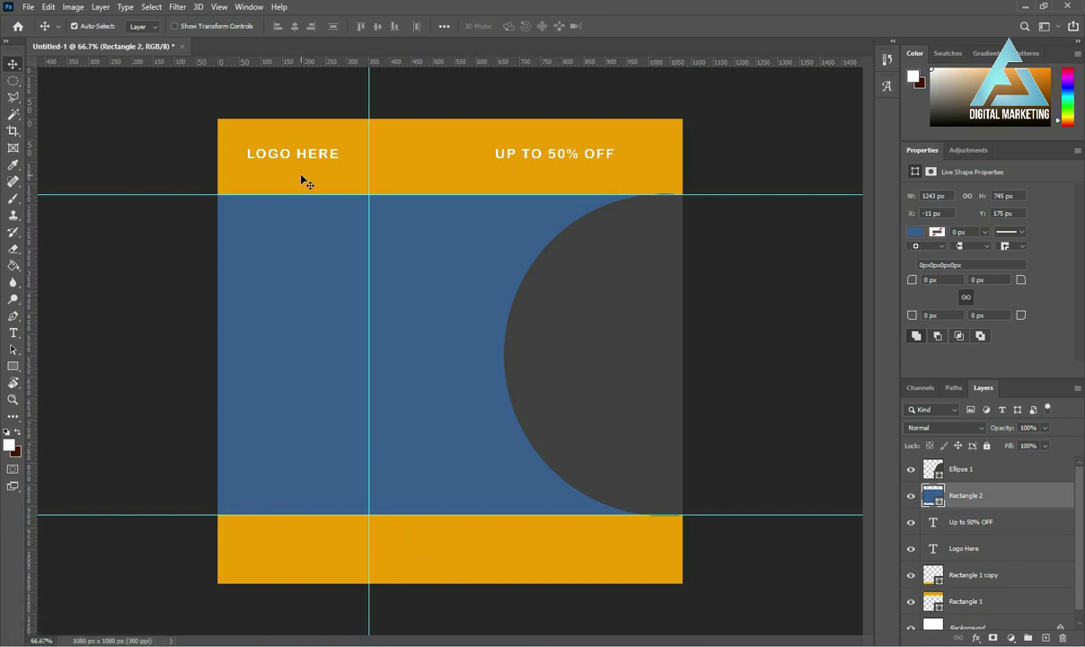
- Duplicate the LOGO HERE text down into the blue area and move the copy's layer above the blue rectangle
{"action": "key", "text": "alt"}
{"action": "left_click_drag", "start_coordinate": [276, 157], "coordinate": [271, 246]}
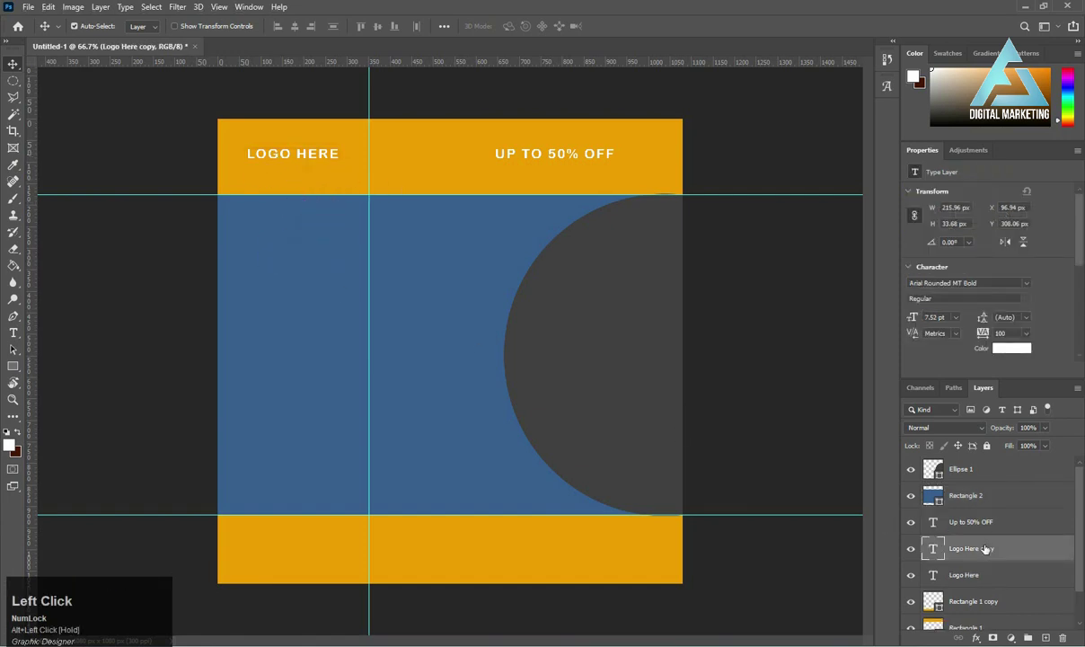
{"action": "left_click_drag", "start_coordinate": [986, 548], "coordinate": [977, 483]}
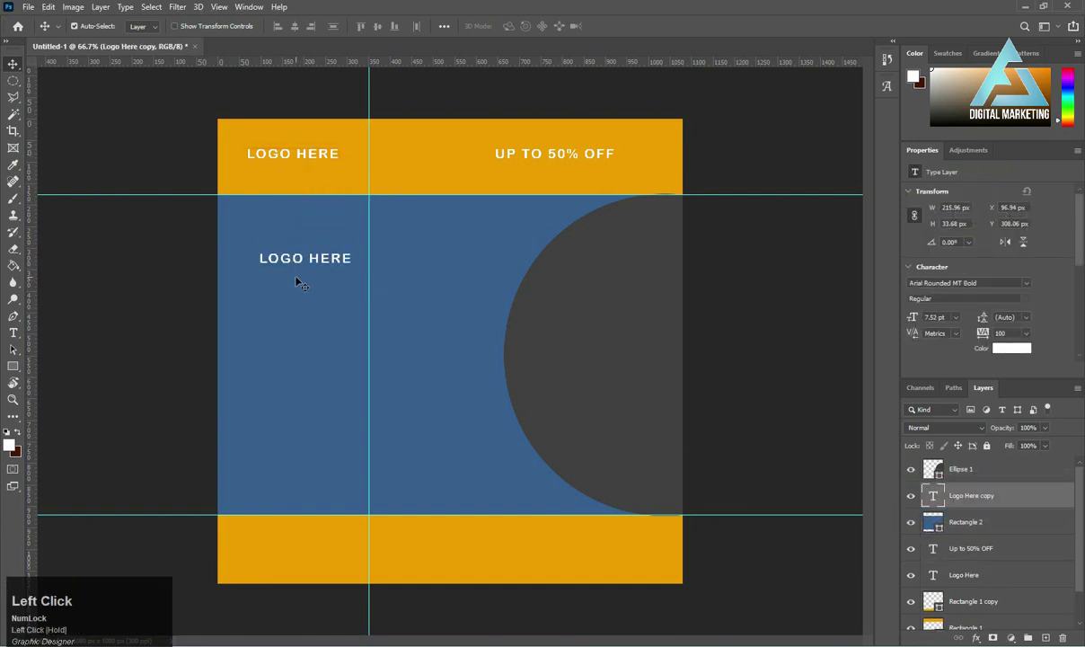
- Replace the copied text in the blue area with "2023 COLLEGE ADMISSION" on three lines
{"action": "key", "text": "t"}
{"action": "left_click", "coordinate": [299, 258]}
{"action": "key", "text": "ctrl+a"}
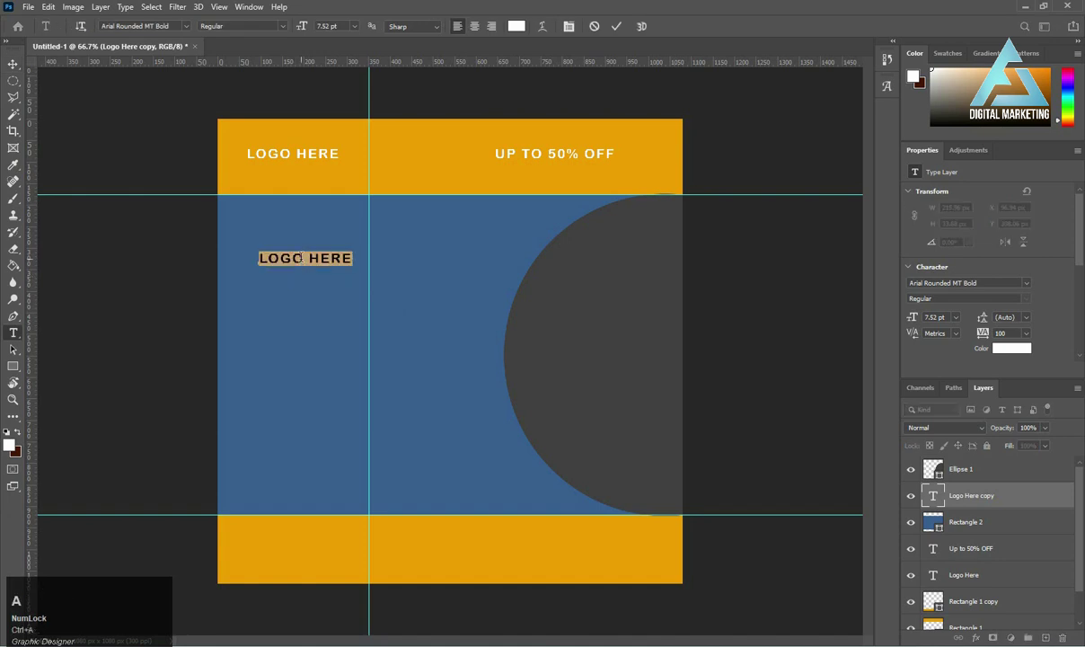
{"action": "type", "text": "2023"}
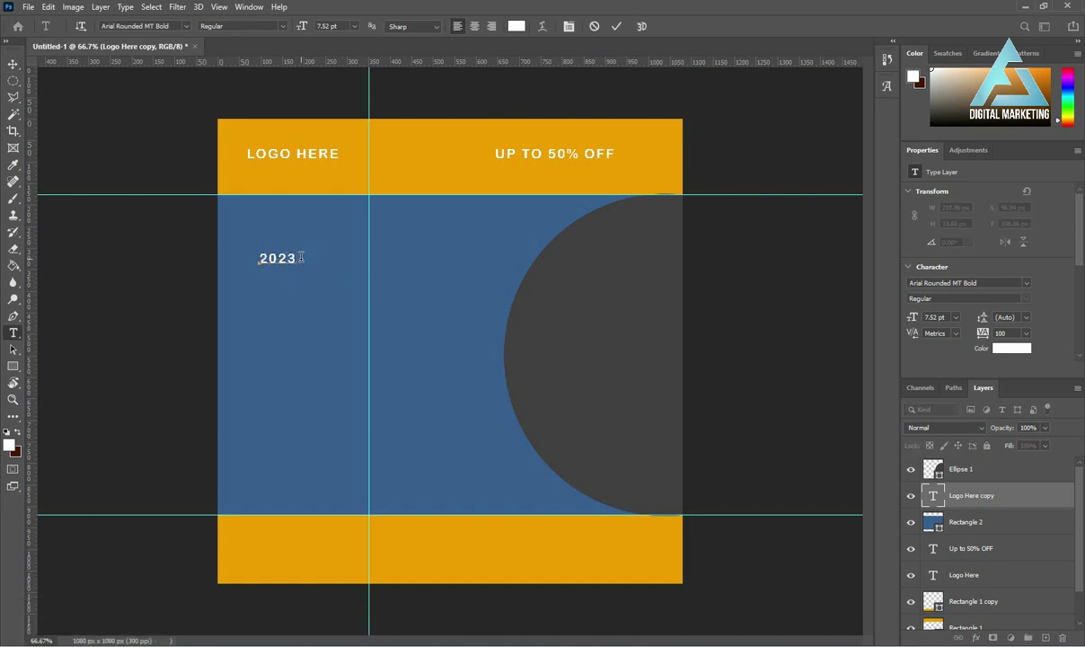
{"action": "key", "text": "Return"}
{"action": "type", "text": "COLL"}
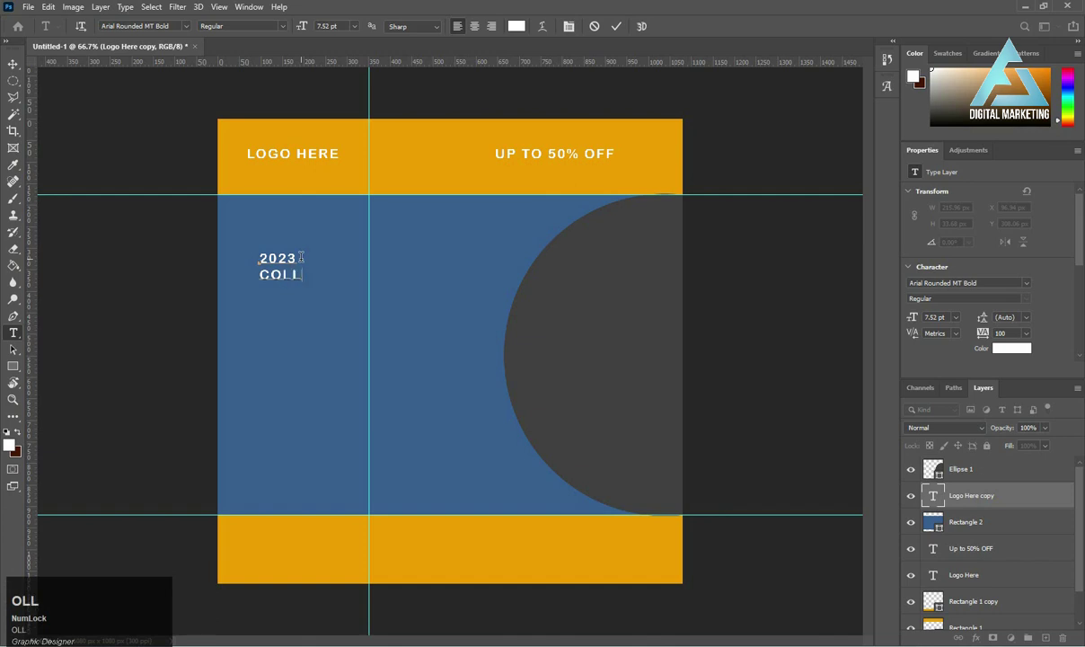
{"action": "type", "text": "EGE"}
{"action": "key", "text": "Return"}
{"action": "type", "text": "ADMISSION"}
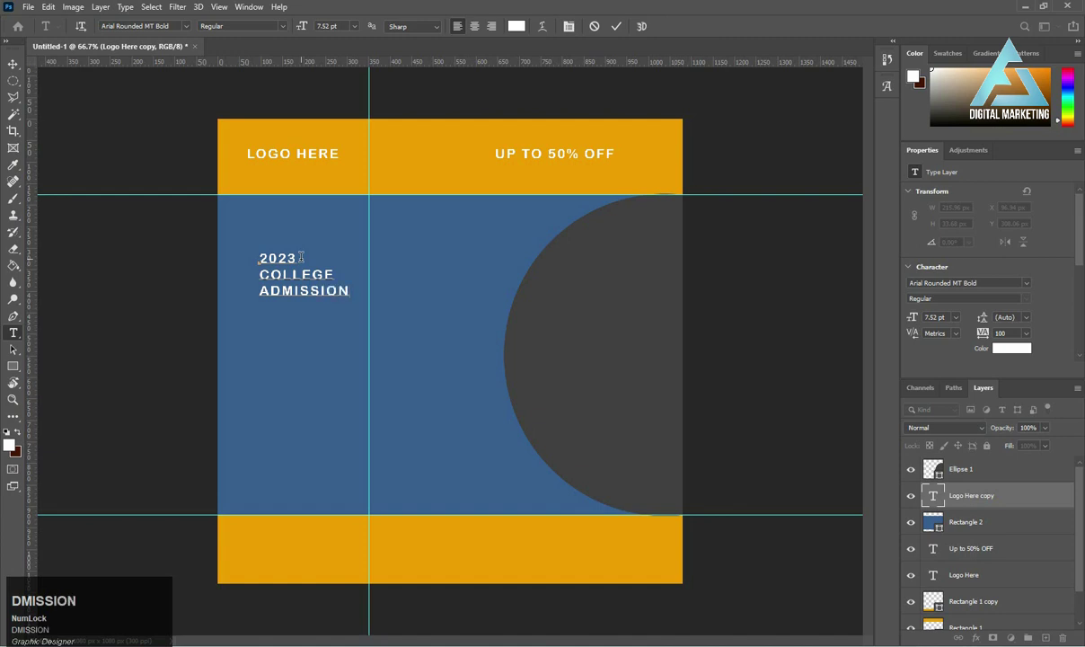
{"action": "left_click", "coordinate": [13, 64]}
- Scale the 2023 COLLEGE ADMISSION text up to about 556 px wide and align its left edge with LOGO HERE
{"action": "key", "text": "ctrl+t"}
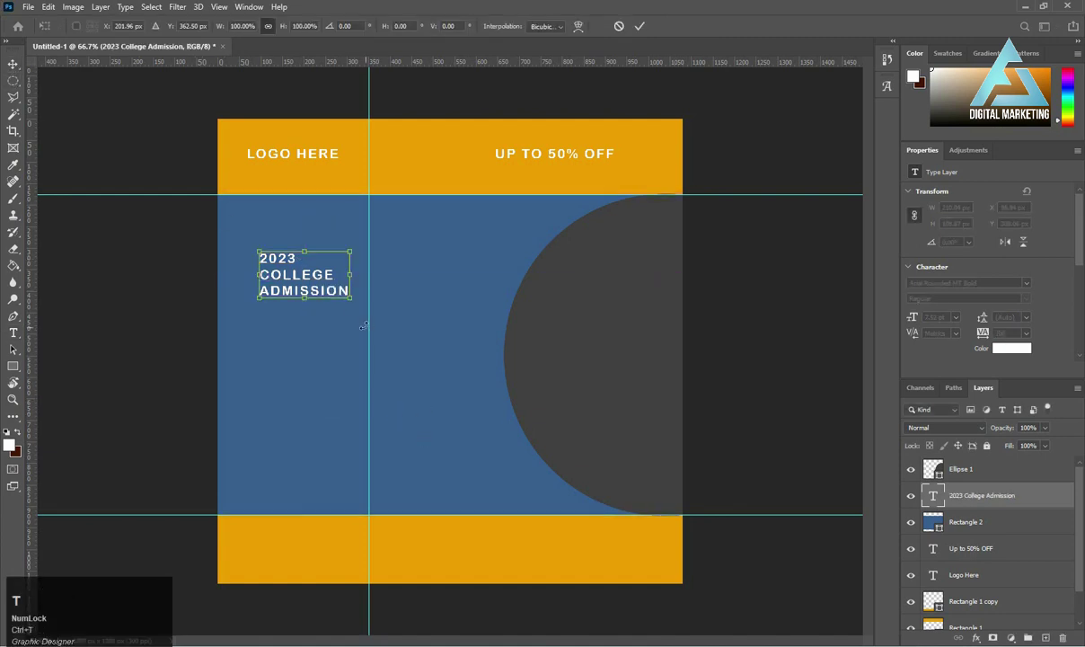
{"action": "left_click_drag", "start_coordinate": [349, 295], "coordinate": [370, 363]}
{"action": "left_click_drag", "start_coordinate": [311, 291], "coordinate": [373, 293]}
{"action": "double_click", "coordinate": [373, 294]}
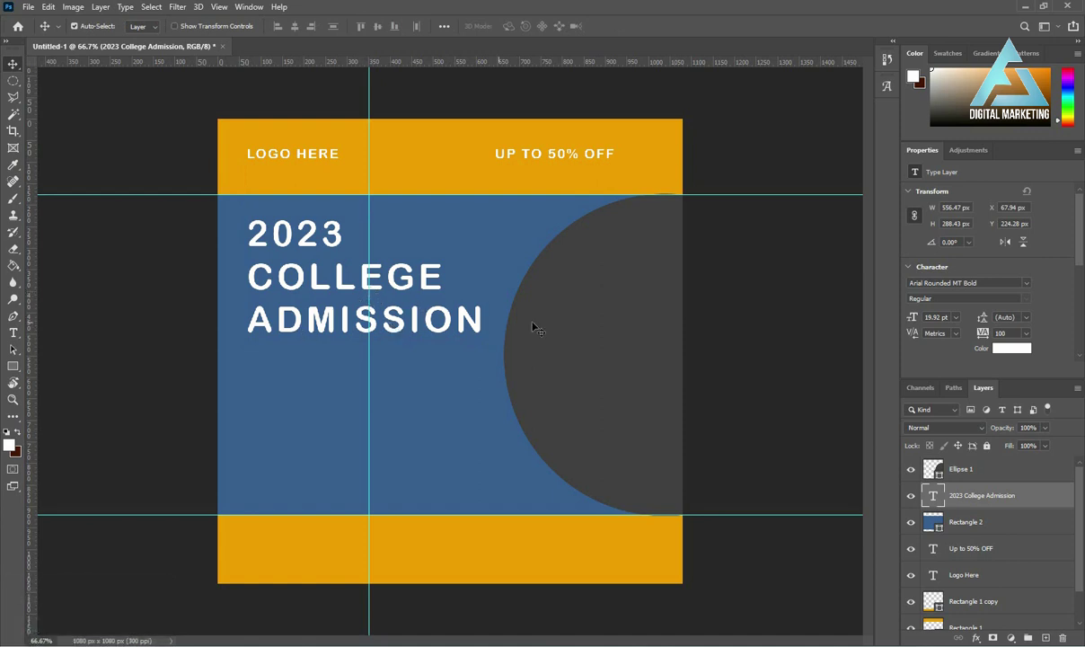
- Change the 2023 COLLEGE ADMISSION text's font to Poppins Bold
{"action": "left_click", "coordinate": [1000, 282]}
{"action": "type", "text": "pop"}
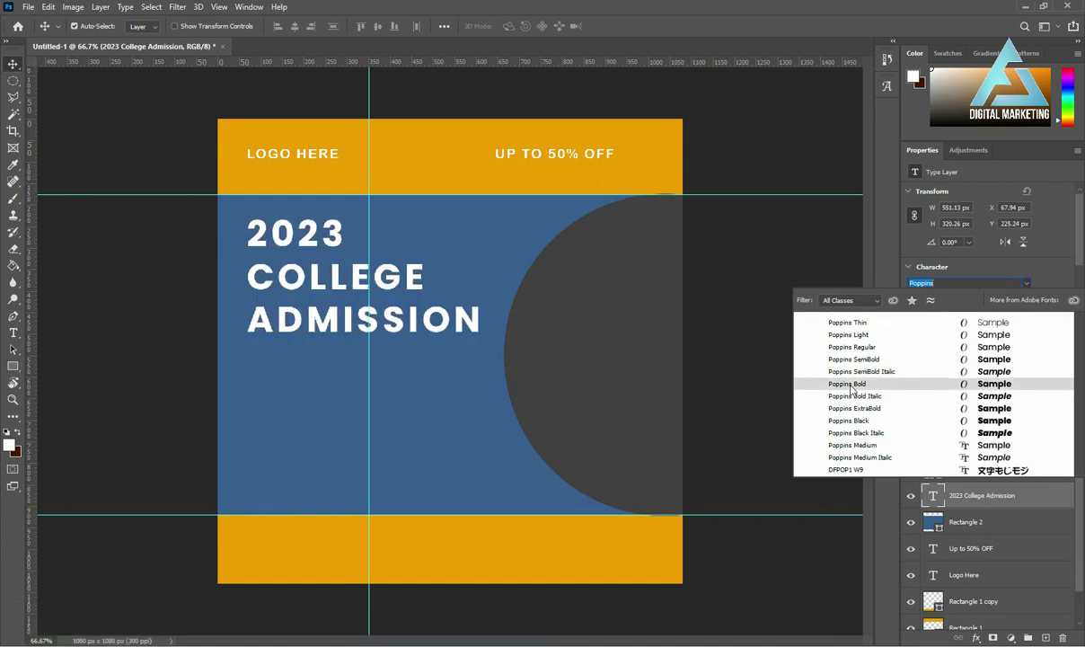
{"action": "left_click", "coordinate": [851, 388]}
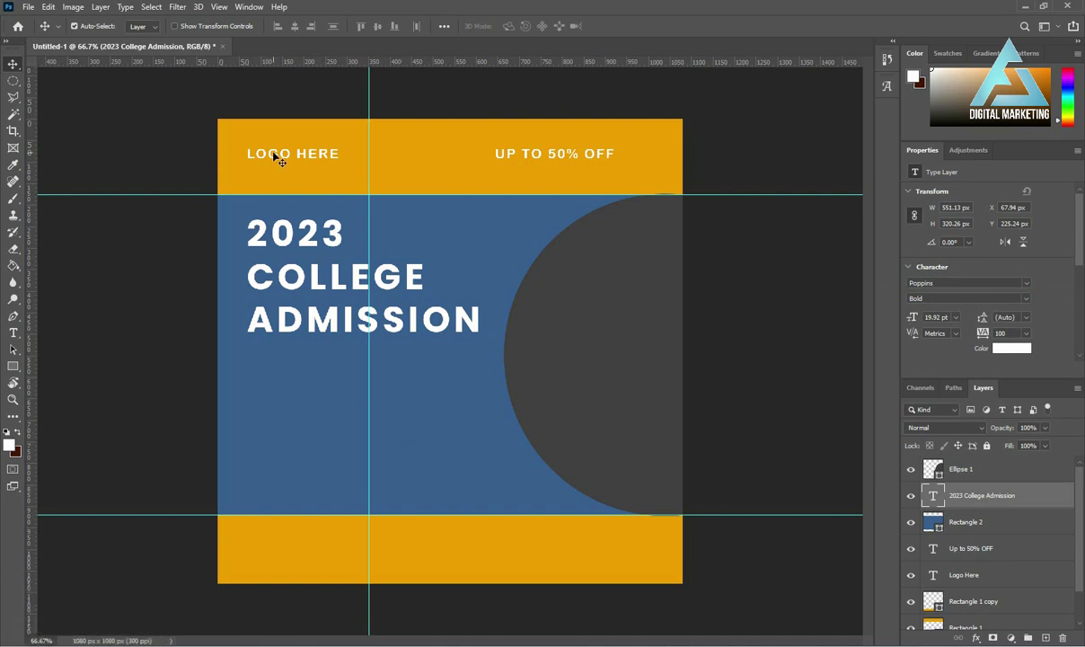
- Duplicate the LOGO HERE text into the lower blue area and place the copy's layer above the blue rectangle
{"action": "left_click_drag", "start_coordinate": [276, 158], "coordinate": [278, 458]}
{"action": "key", "text": "ctrl+z"}
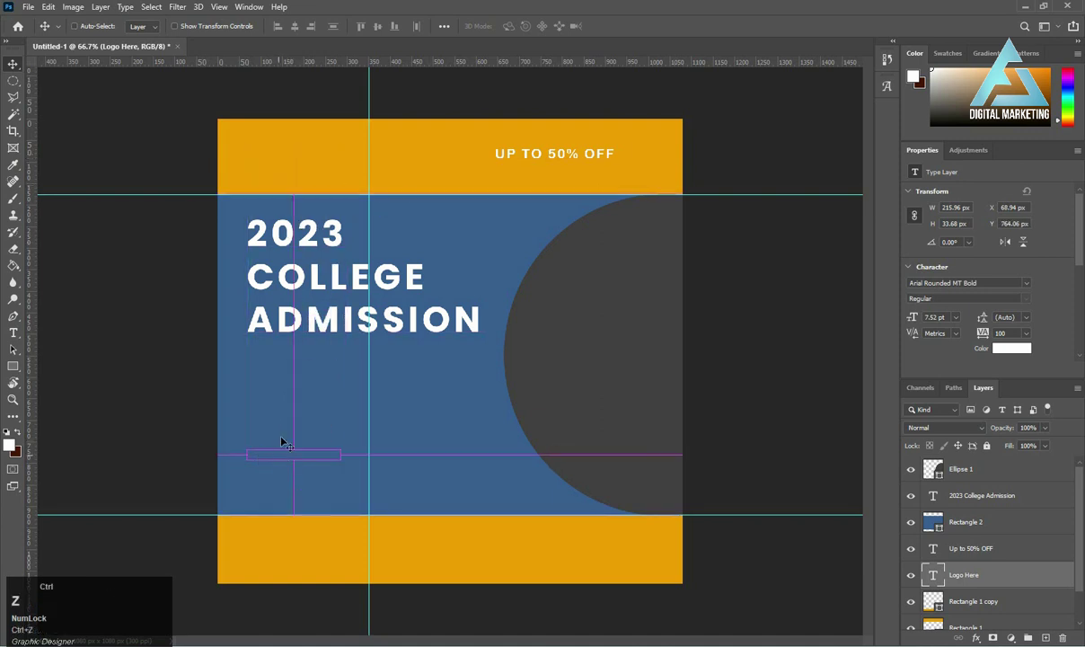
{"action": "left_click_drag", "start_coordinate": [279, 158], "coordinate": [285, 458]}
{"action": "left_click_drag", "start_coordinate": [999, 574], "coordinate": [970, 508]}
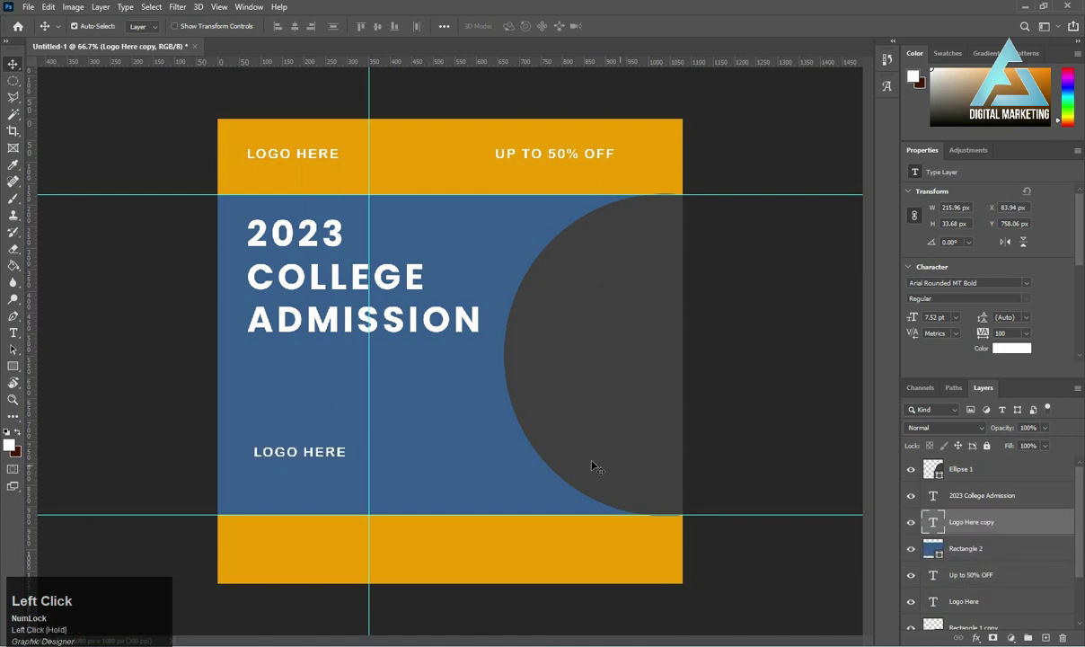
- Replace the copied LOGO HERE text in the lower blue area with "BEST EDUCATION" and "BEST LIFE" on two lines
{"action": "key", "text": "t"}
{"action": "left_click", "coordinate": [324, 453]}
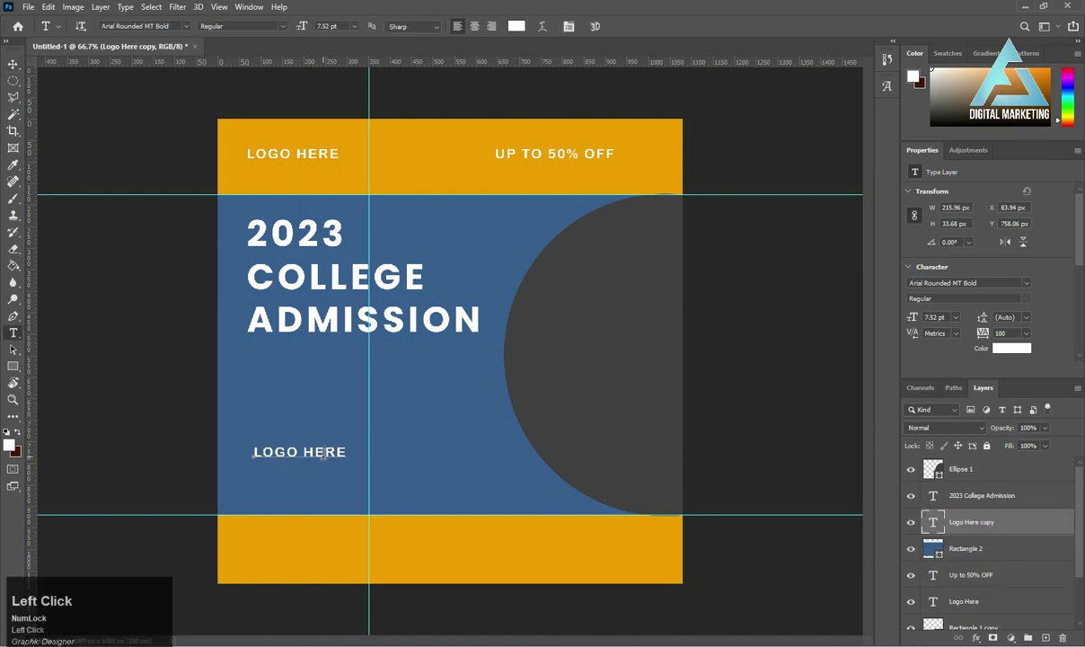
{"action": "key", "text": "ctrl+a"}
{"action": "type", "text": "BES"}
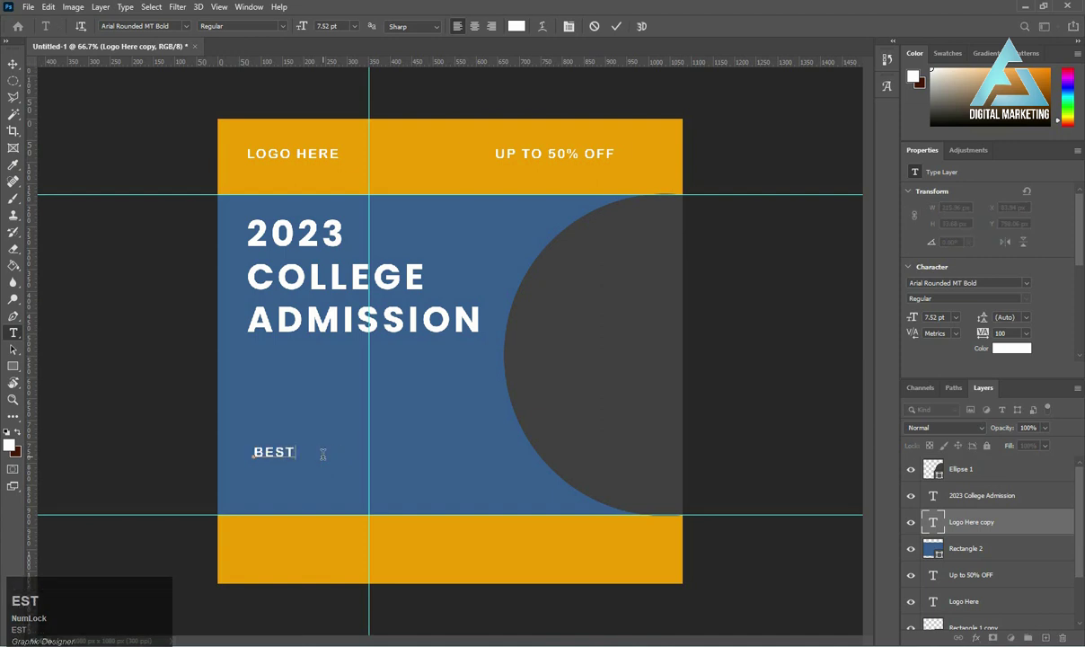
{"action": "type", "text": "T "}
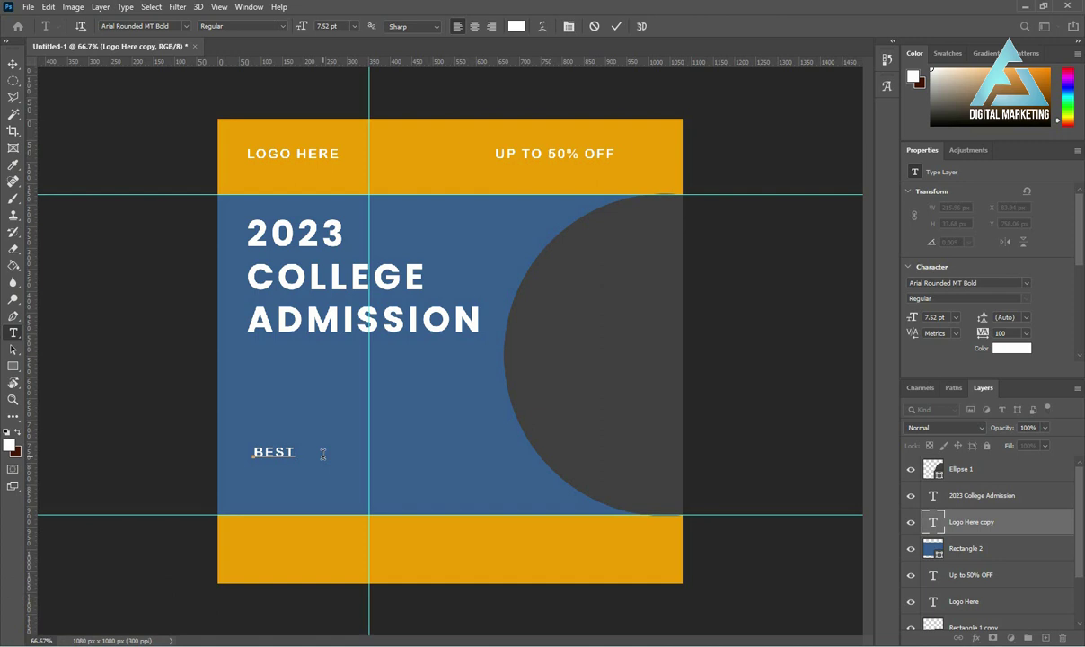
{"action": "type", "text": "EDUCATIO"}
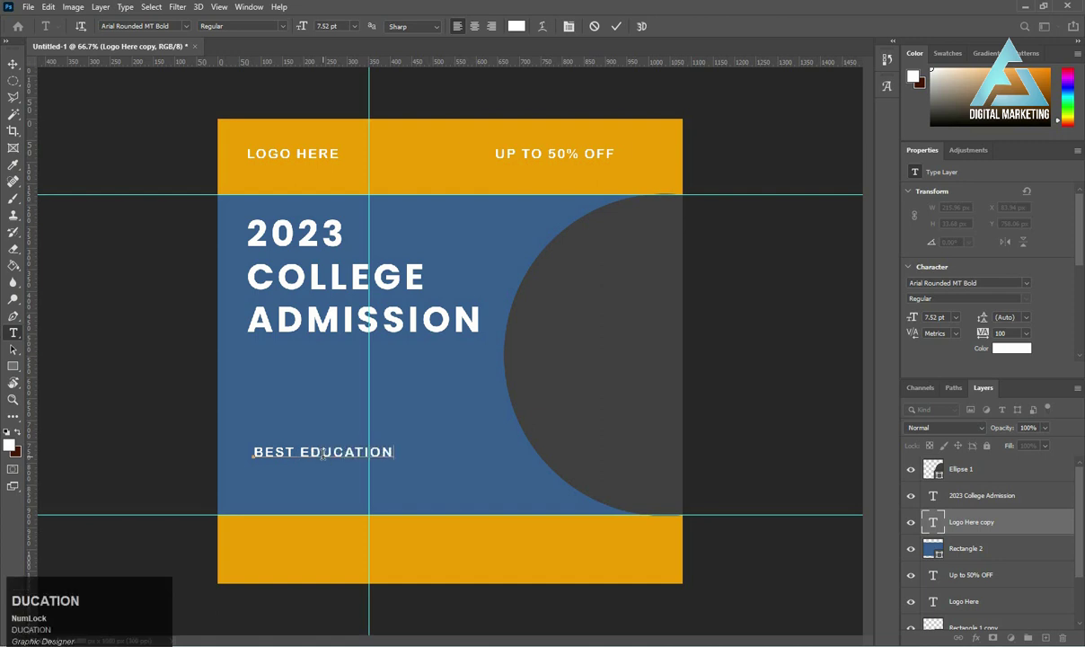
{"action": "type", "text": "N"}
{"action": "key", "text": "Return"}
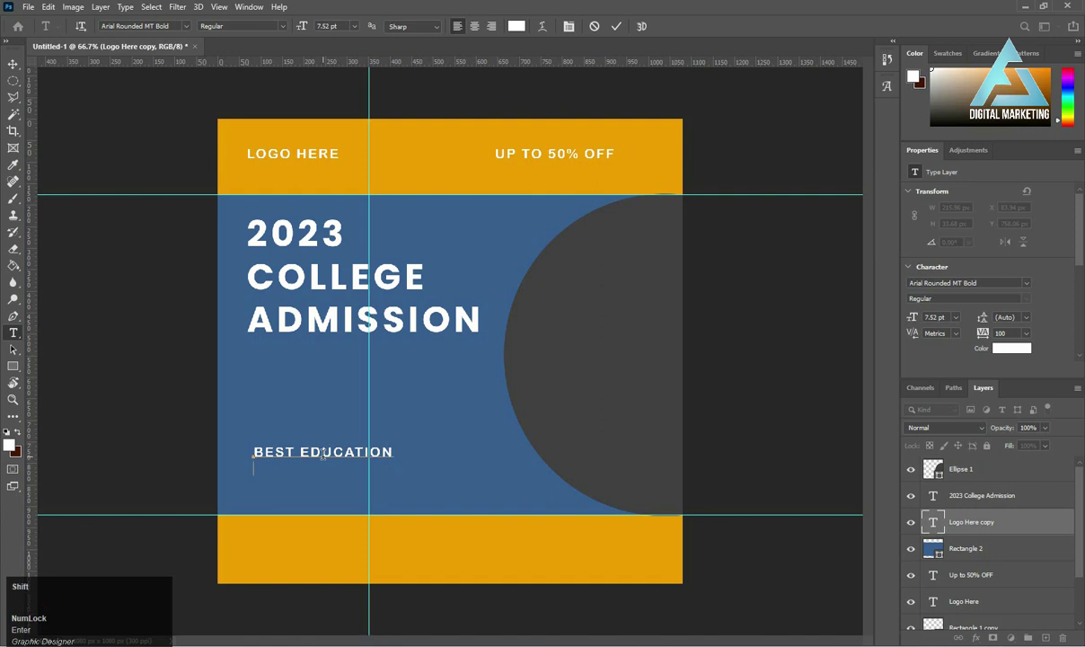
{"action": "type", "text": "BEST LIFE"}
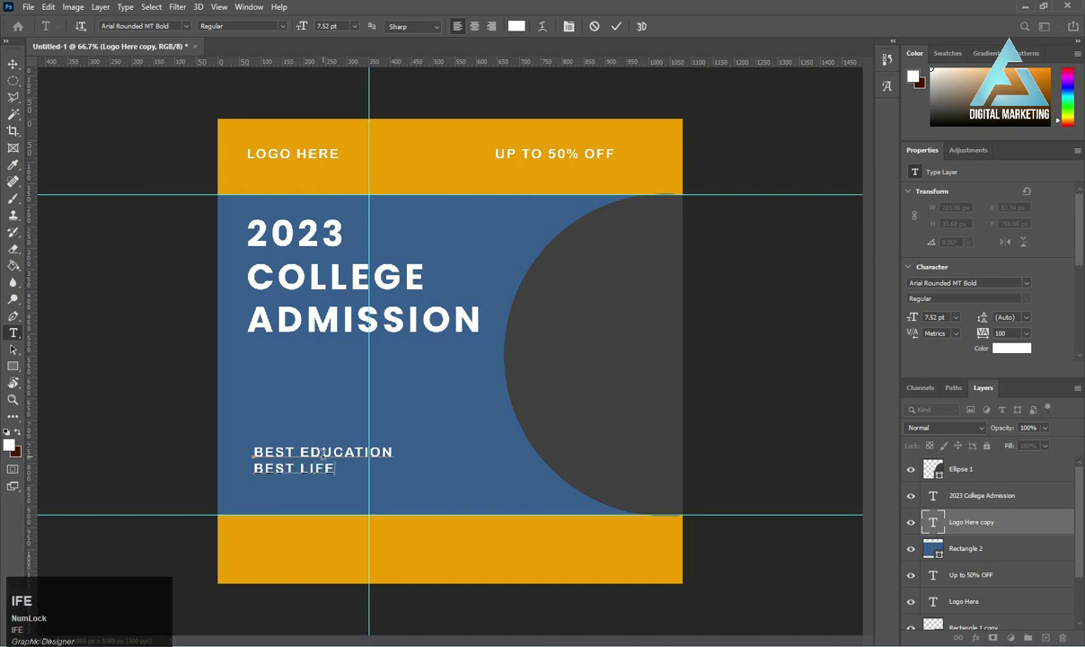
- Set the font size of the BEST LIFE line to 13 pt and commit the text edit
{"action": "left_click_drag", "start_coordinate": [252, 468], "coordinate": [341, 471]}
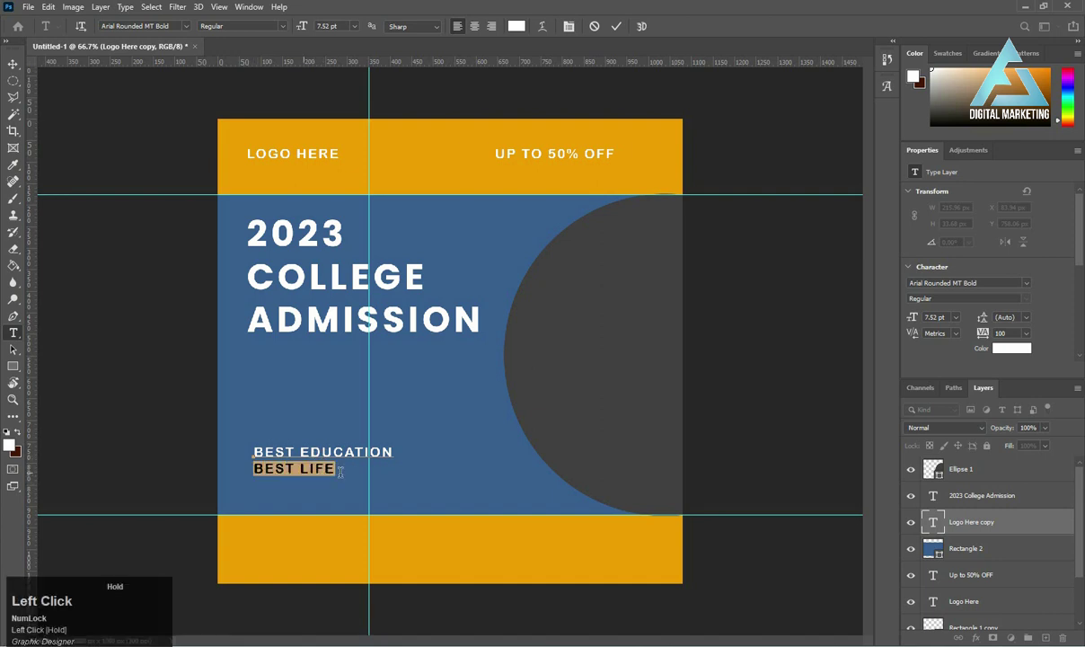
{"action": "left_click", "coordinate": [353, 27]}
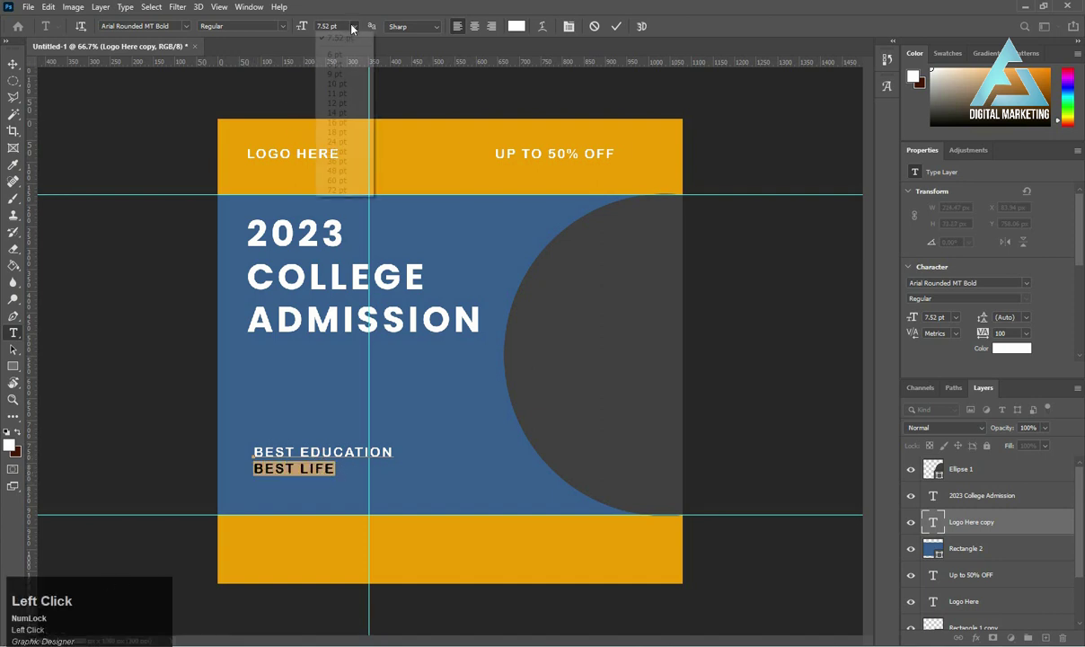
{"action": "left_click", "coordinate": [337, 122]}
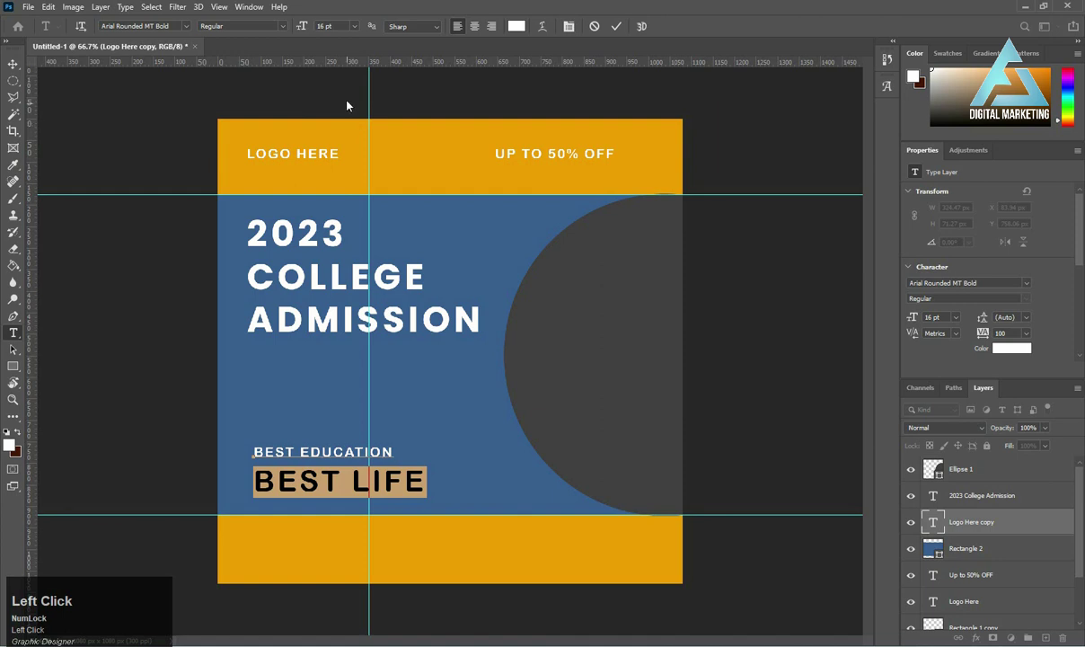
{"action": "key", "text": "ctrl+a"}
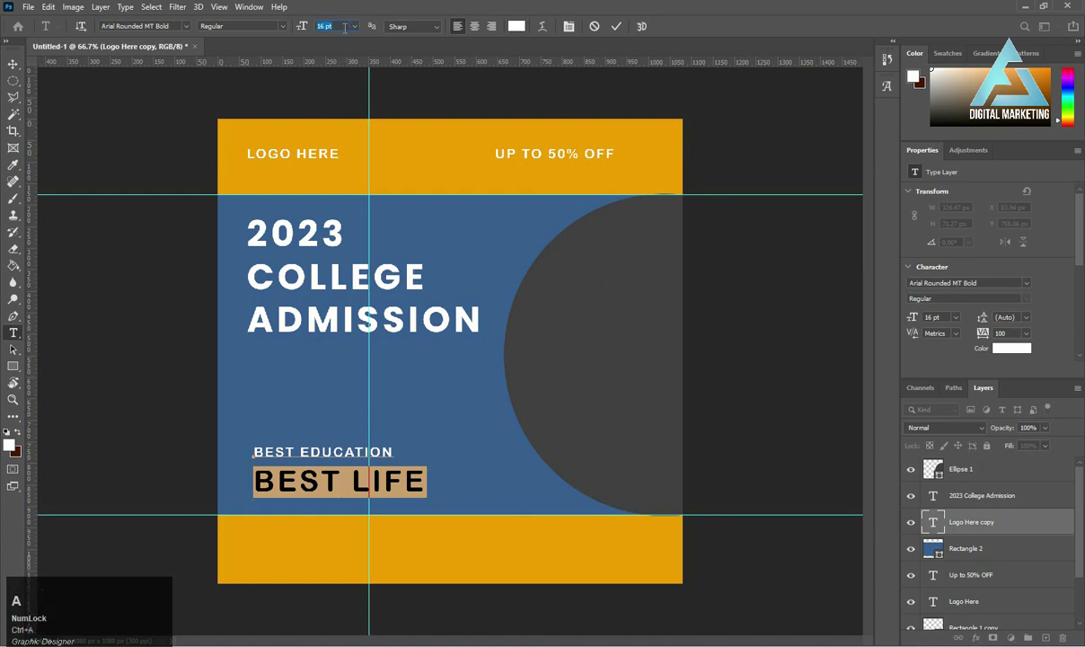
{"action": "key", "text": "Return"}
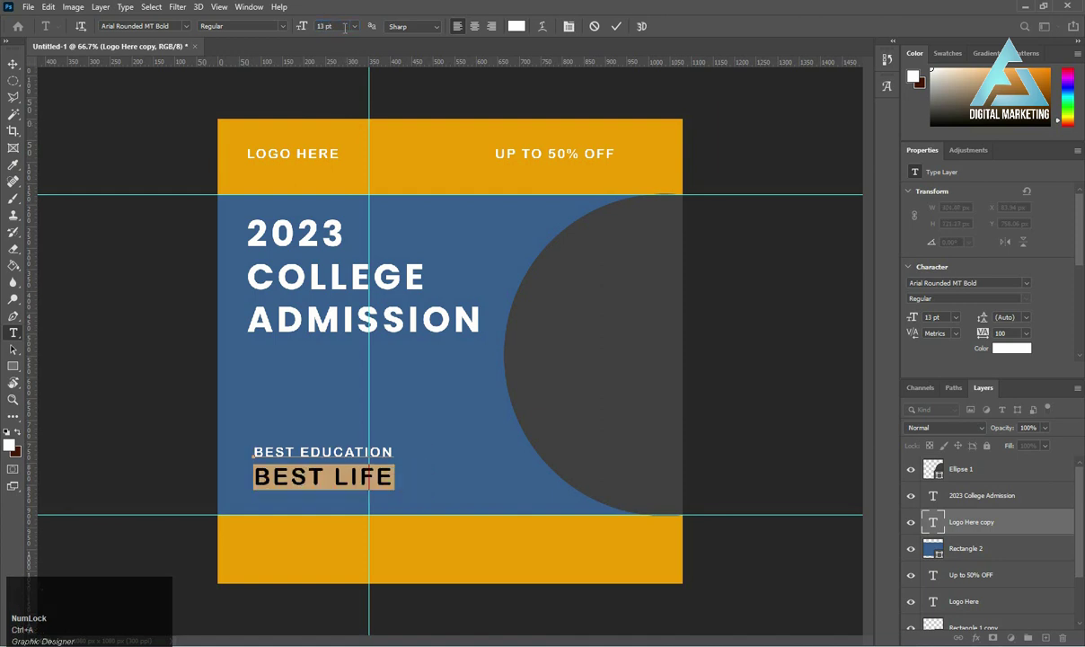
{"action": "left_click", "coordinate": [615, 25]}
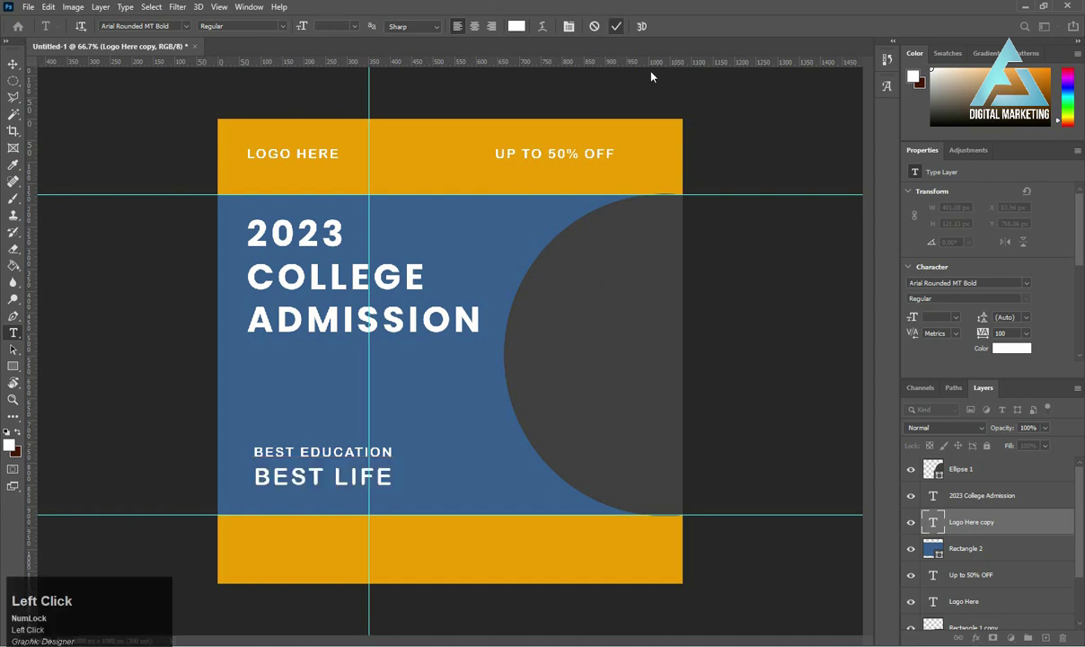
{"action": "left_click", "coordinate": [1026, 318]}
{"action": "left_click", "coordinate": [1022, 329]}
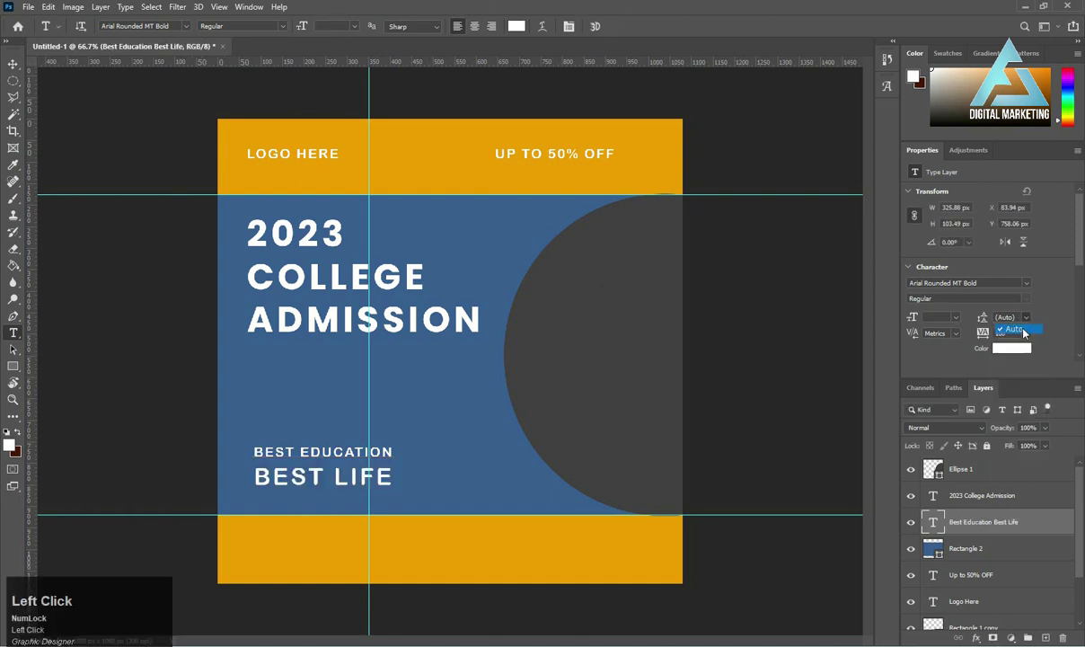
- Recolor the BEST EDUCATION line with the orange #ed9c00 sampled from the upper bar
{"action": "left_click_drag", "start_coordinate": [254, 451], "coordinate": [395, 450]}
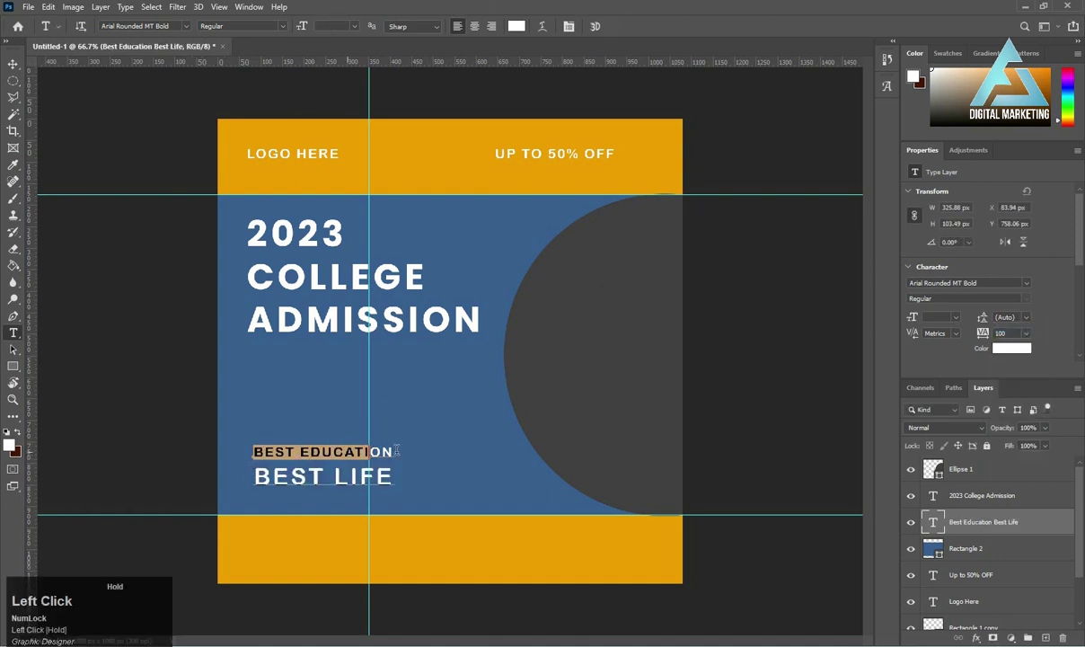
{"action": "left_click", "coordinate": [998, 356]}
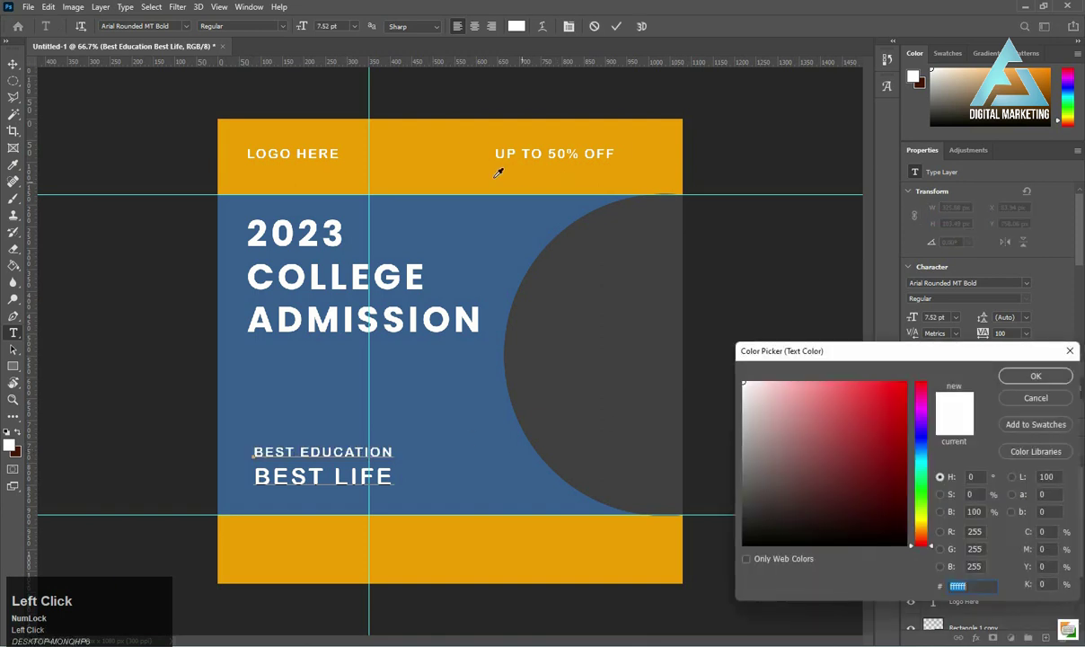
{"action": "left_click", "coordinate": [498, 158]}
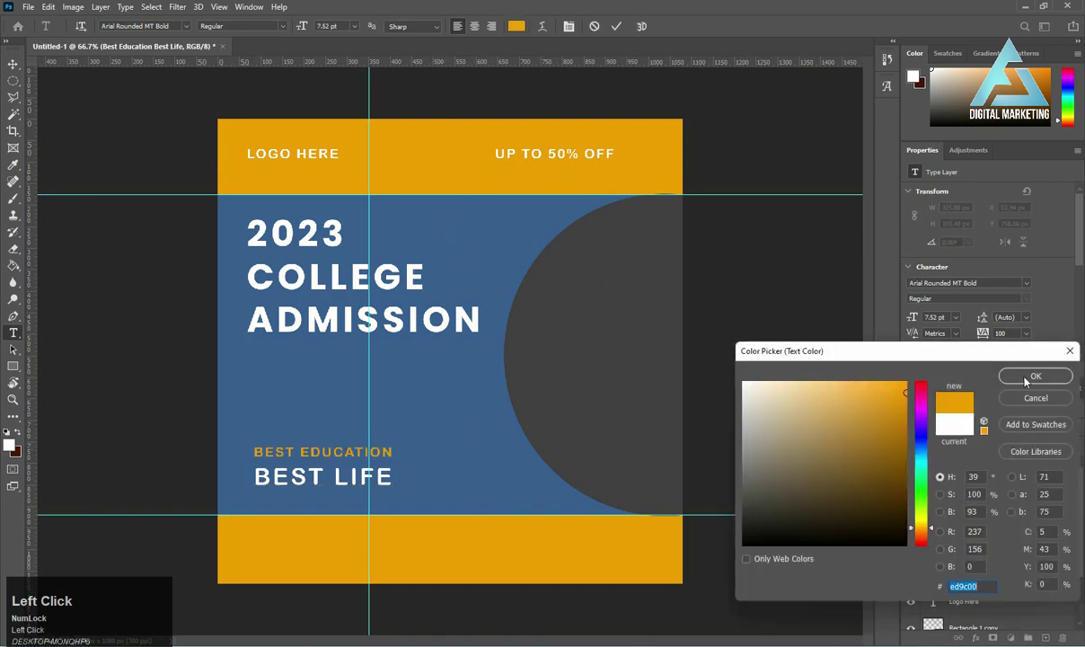
{"action": "left_click", "coordinate": [1031, 376]}
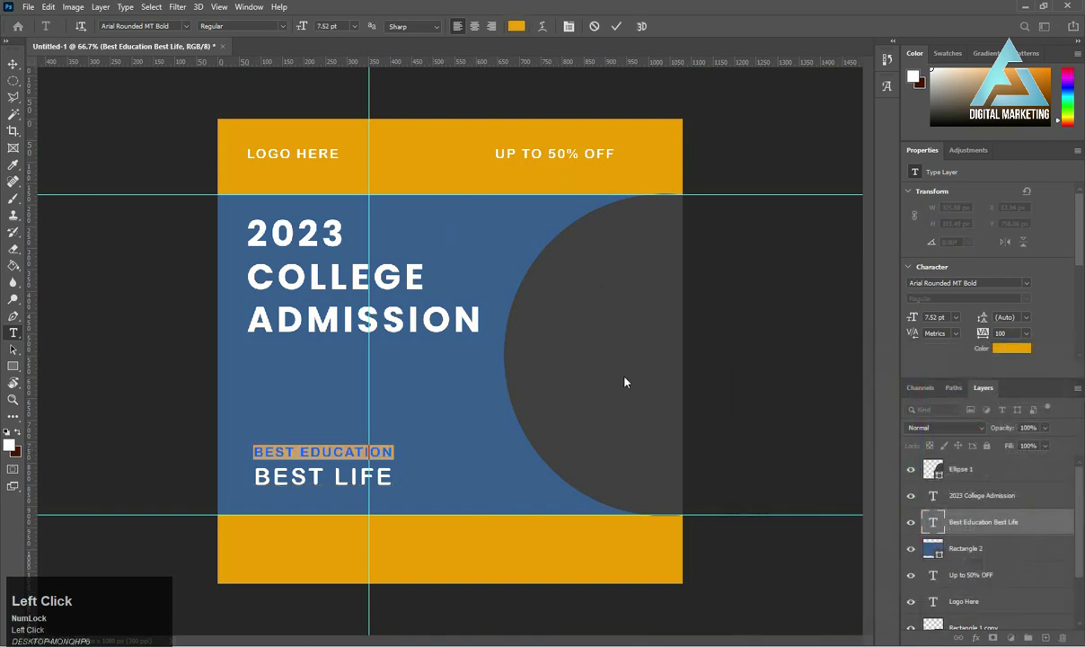
{"action": "left_click", "coordinate": [615, 26]}
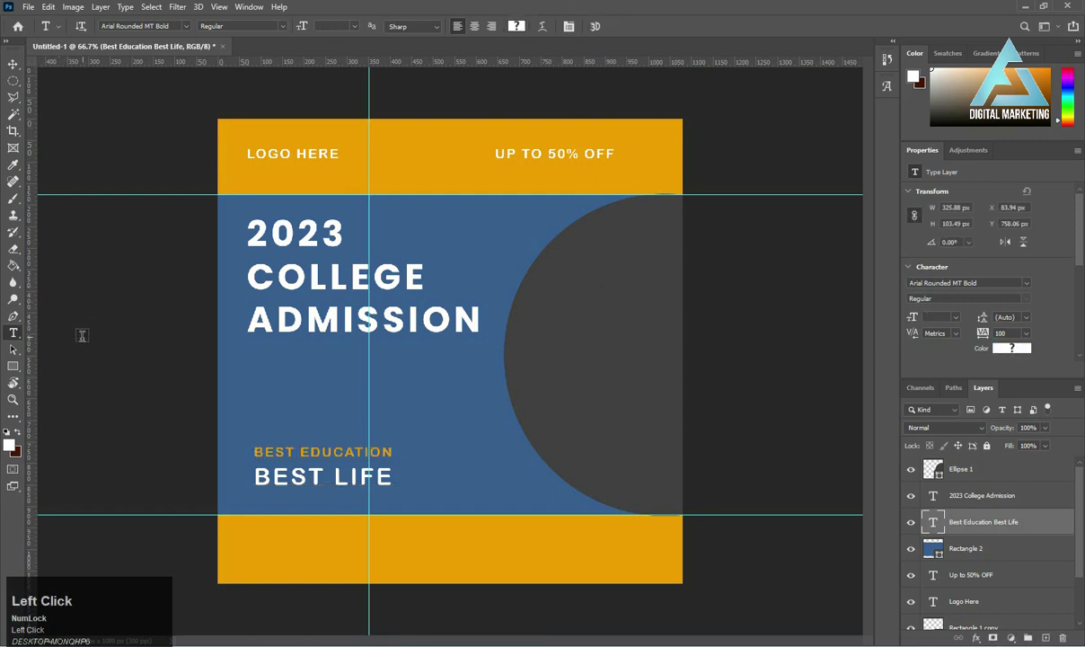
{"action": "left_click", "coordinate": [13, 62]}
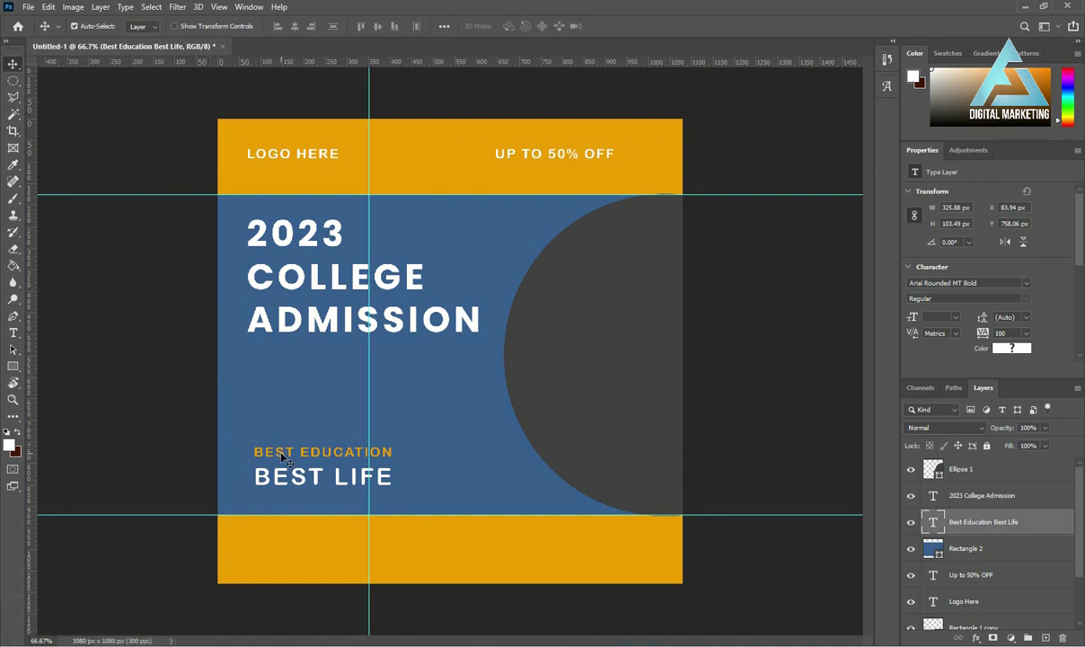
- Draw a white ellipse about 908 by 519 px across the upper part of the post, extending beyond the canvas
{"action": "right_click", "coordinate": [13, 365]}
{"action": "left_click", "coordinate": [51, 392]}
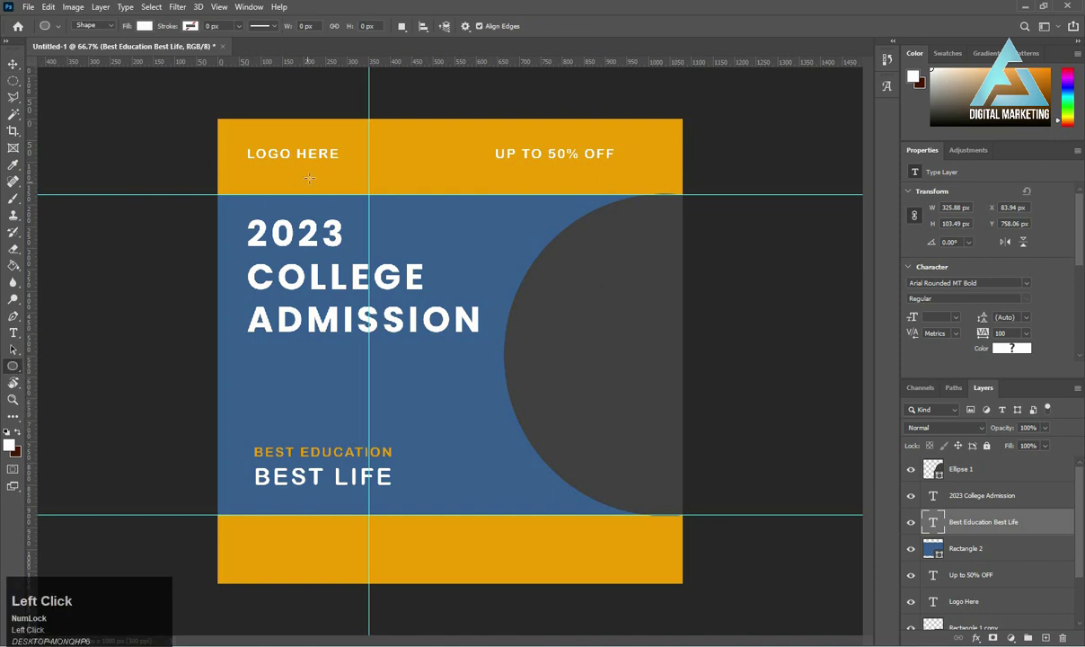
{"action": "left_click_drag", "start_coordinate": [347, 83], "coordinate": [738, 306]}
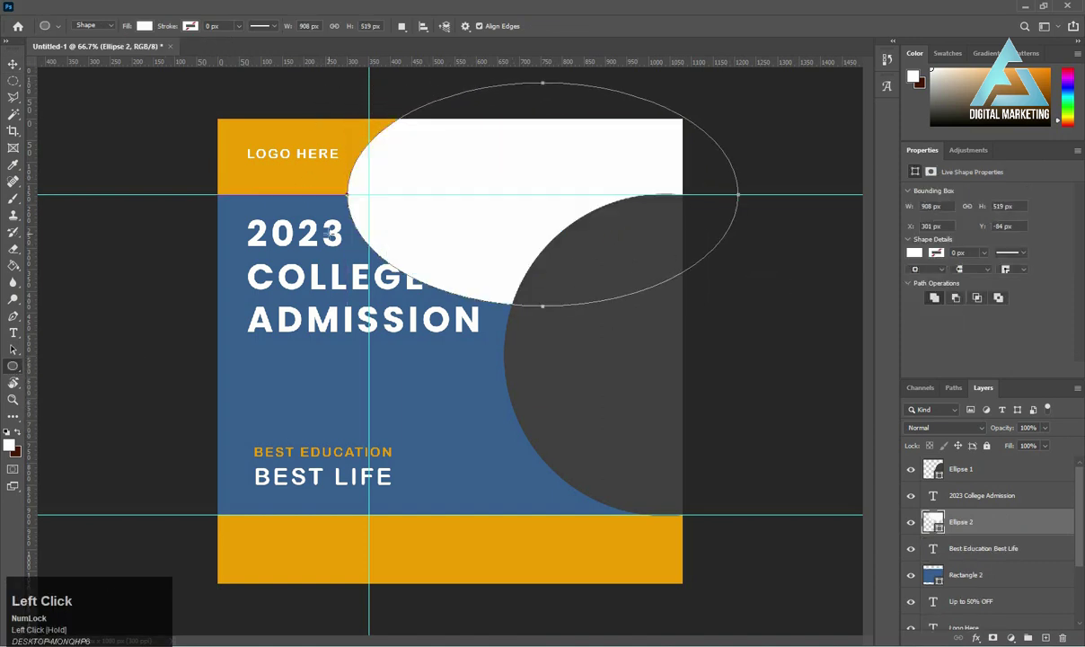
- Move the white ellipse upward past the canvas's upper edge and rotate it about 14.3° clockwise
{"action": "left_click", "coordinate": [14, 63]}
{"action": "key", "text": "ctrl+t"}
{"action": "left_click_drag", "start_coordinate": [456, 168], "coordinate": [460, 125]}
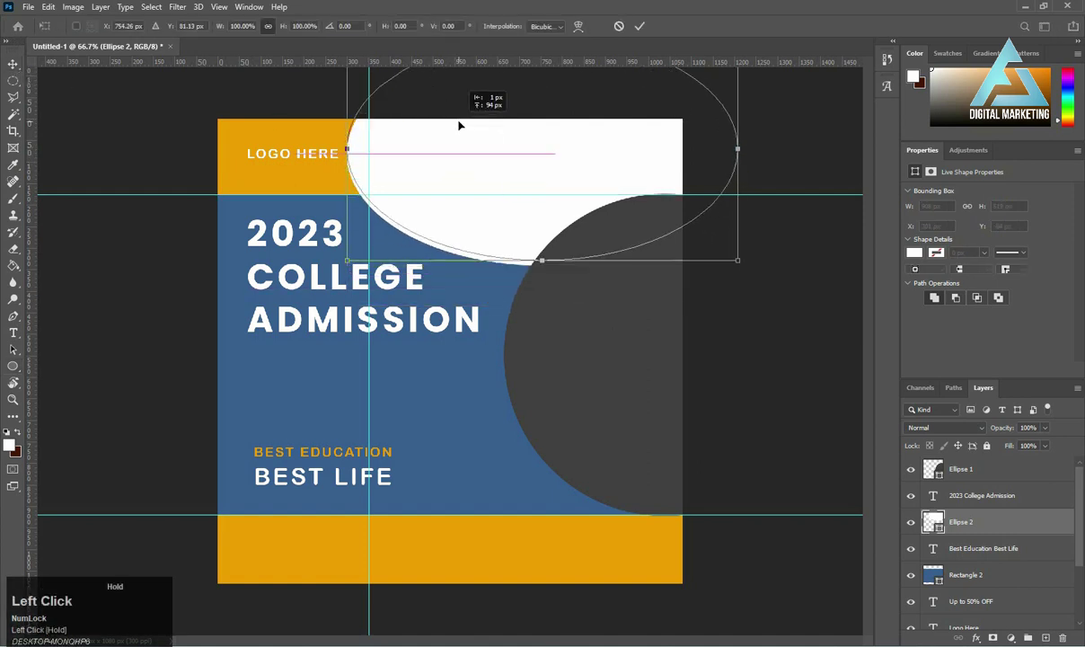
{"action": "left_click_drag", "start_coordinate": [798, 83], "coordinate": [792, 143]}
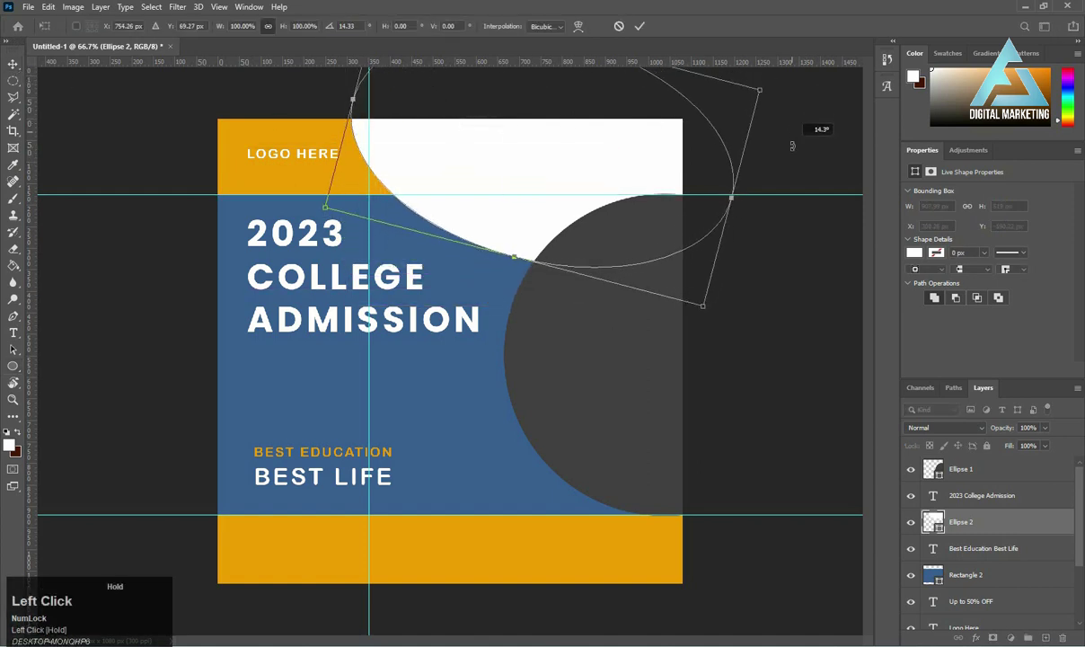
{"action": "double_click", "coordinate": [681, 166]}
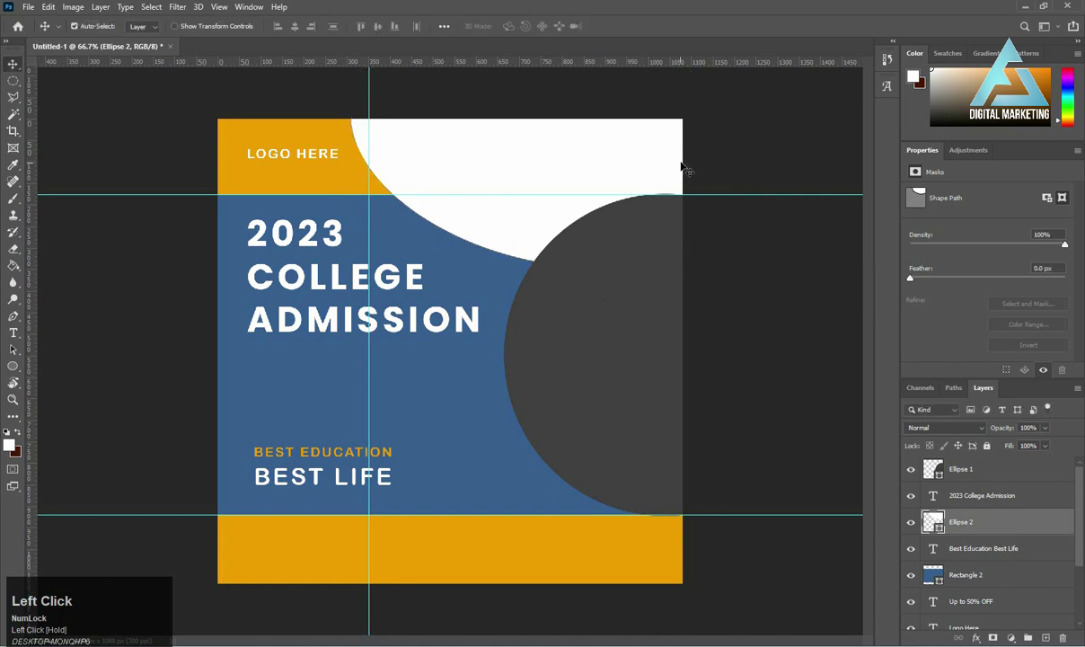
- Remove the new ellipse's fill and give it a white stroke of 15 px
{"action": "left_click", "coordinate": [14, 365]}
{"action": "left_click", "coordinate": [143, 26]}
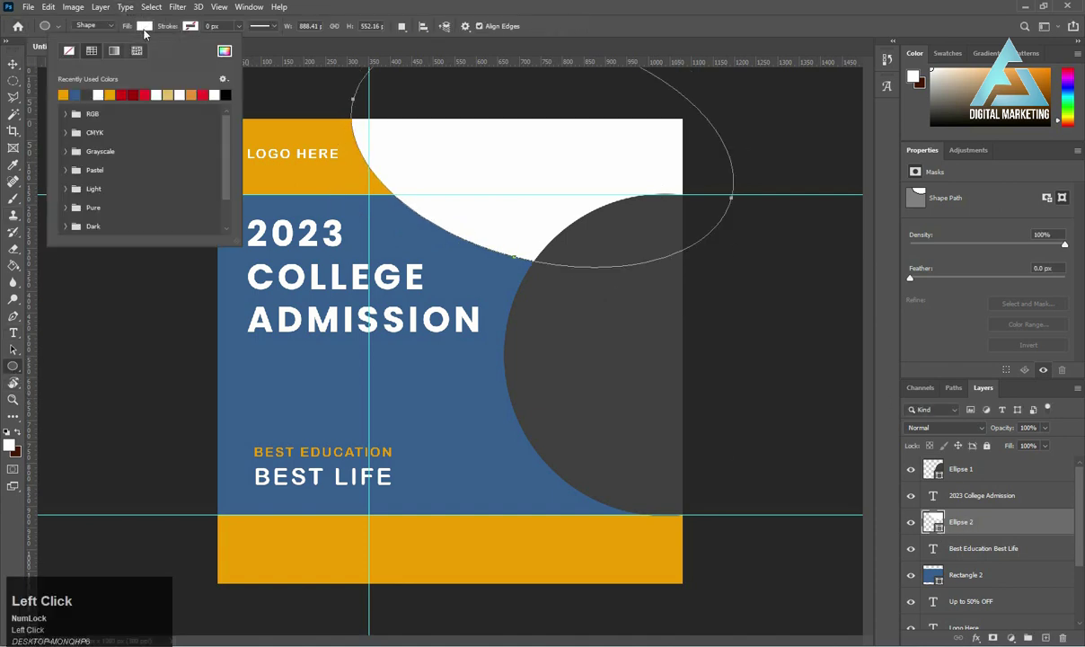
{"action": "left_click", "coordinate": [70, 51]}
{"action": "left_click", "coordinate": [192, 27]}
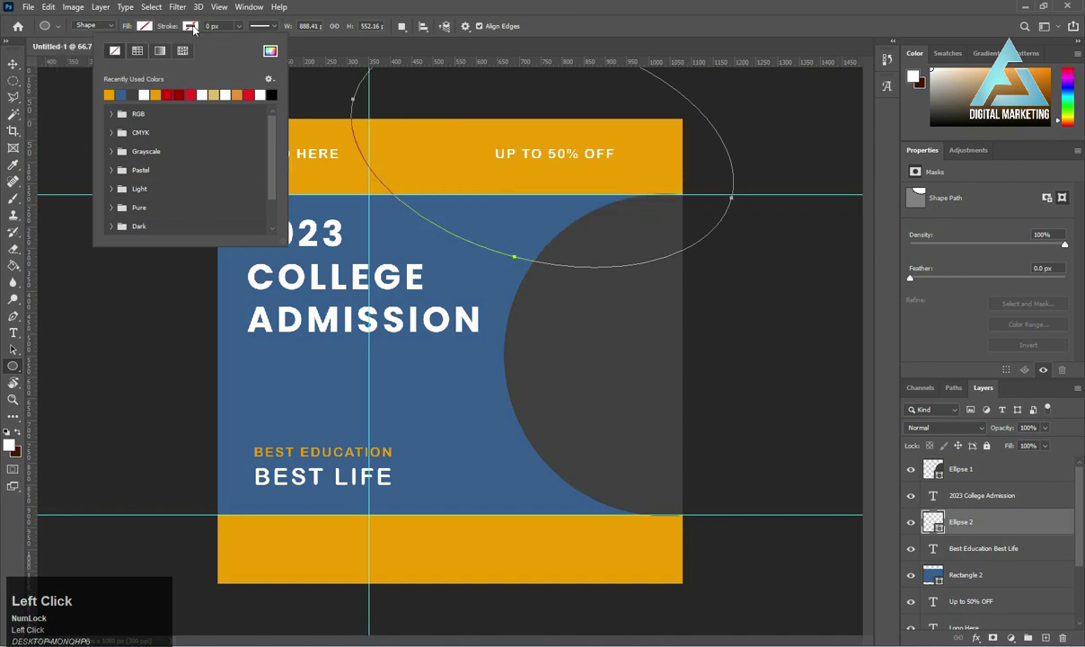
{"action": "left_click", "coordinate": [141, 95]}
{"action": "left_click_drag", "start_coordinate": [222, 26], "coordinate": [195, 30]}
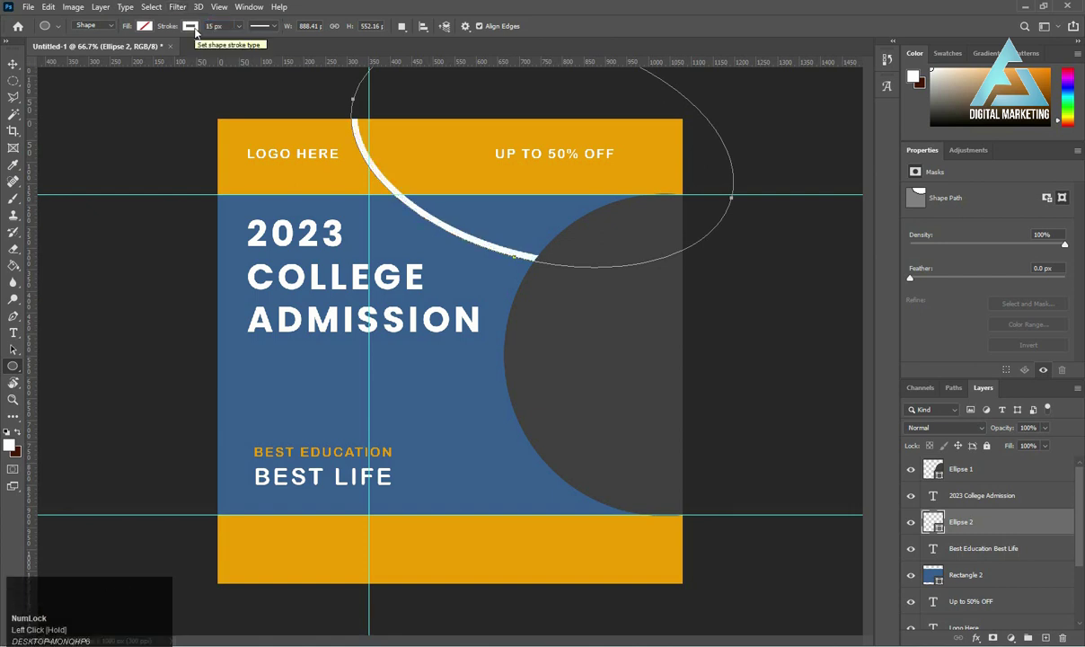
- Move the outlined ellipse up and to the right so its white curve meets the top of the gray circle
{"action": "left_click", "coordinate": [11, 64]}
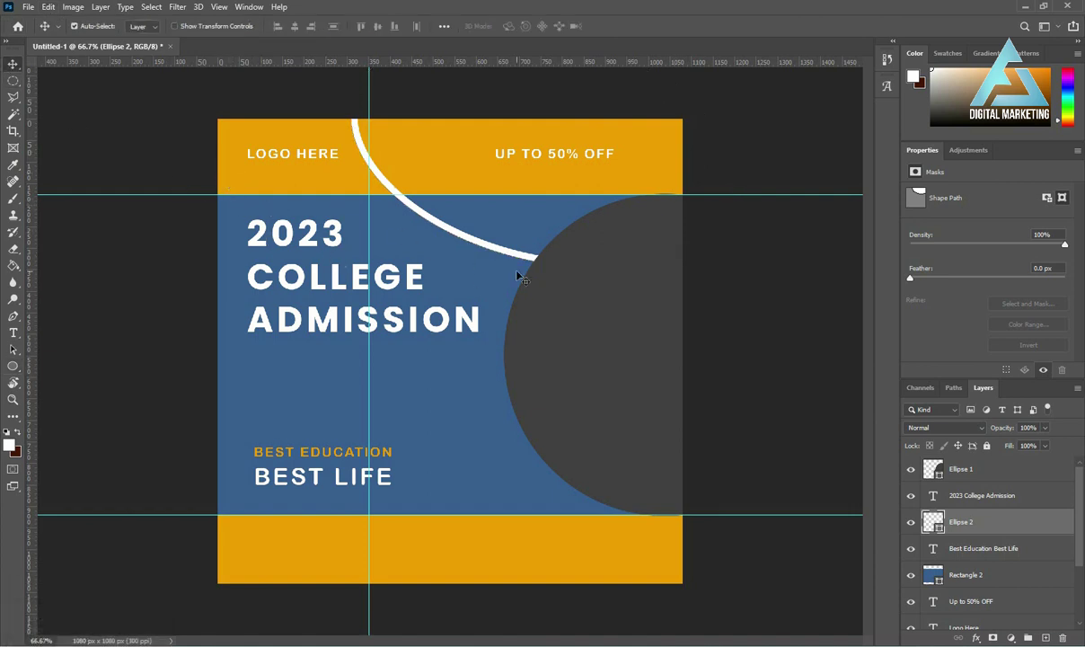
{"action": "left_click_drag", "start_coordinate": [503, 253], "coordinate": [562, 192]}
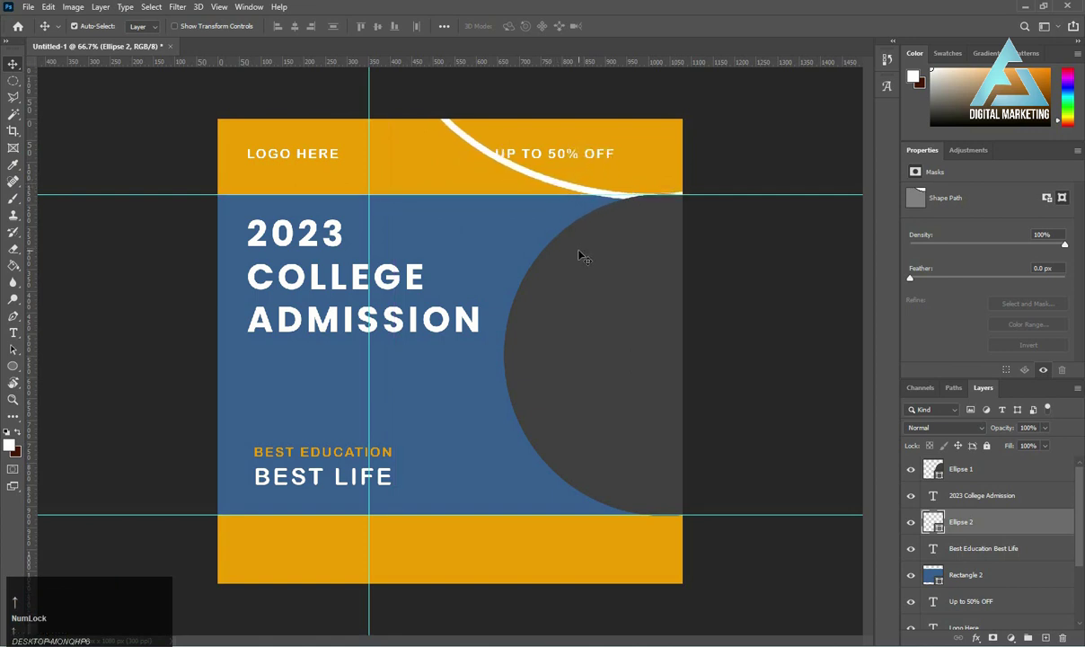
{"action": "key", "text": "Down"}
{"action": "key", "text": "Down"}
{"action": "key", "text": "Down"}
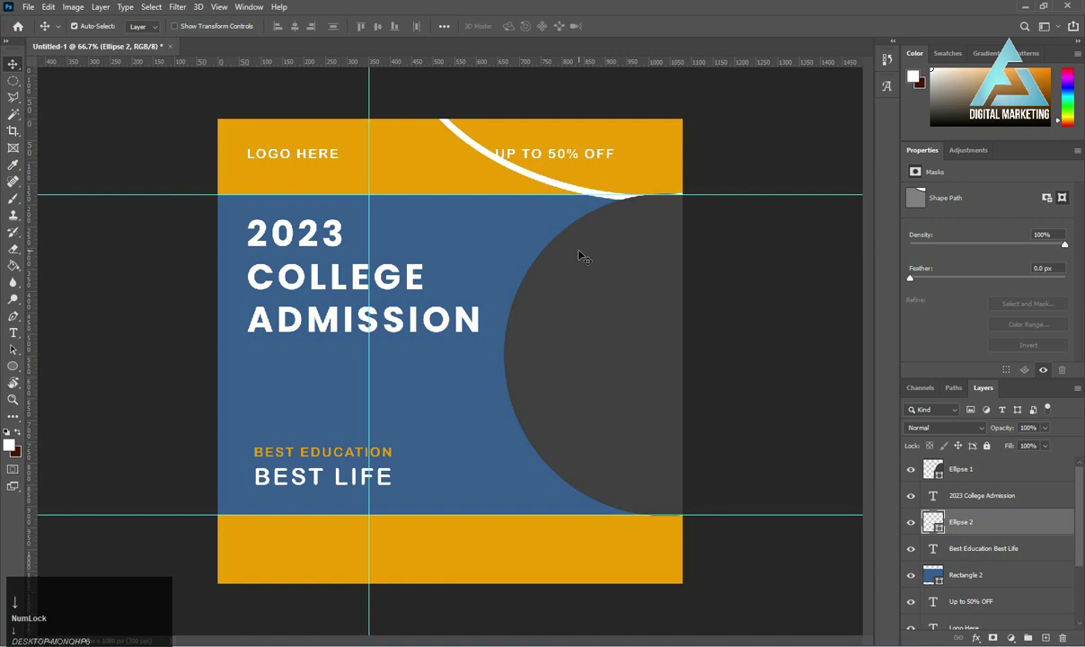
- Scale the gray circle from its center to about 104.41% and nudge it slightly left
{"action": "left_click", "coordinate": [636, 269]}
{"action": "key", "text": "ctrl+t"}
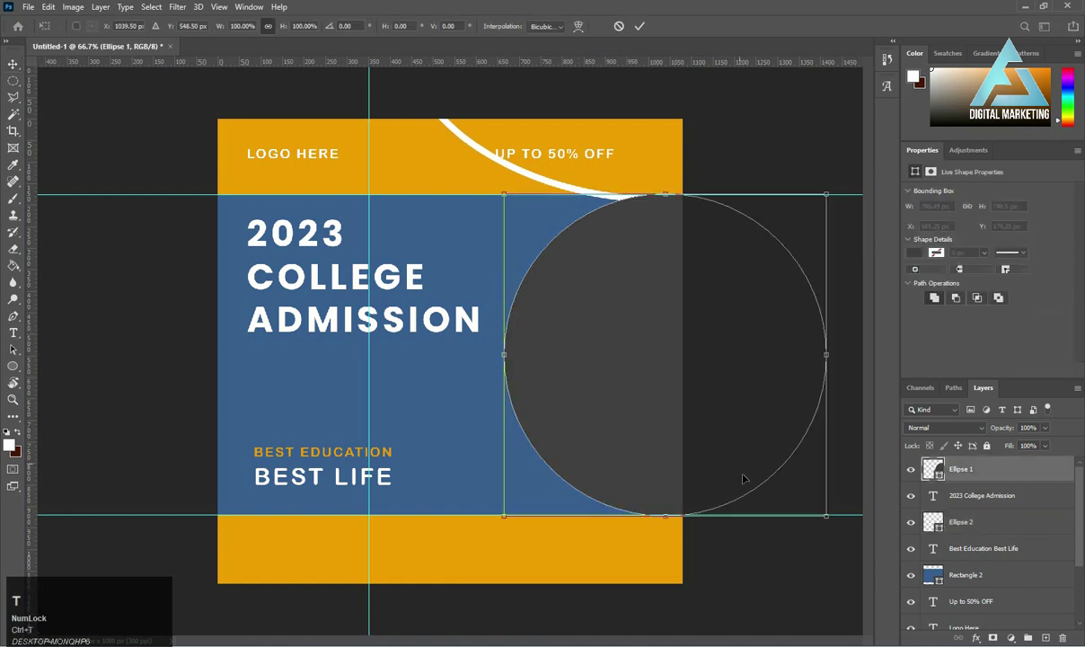
{"action": "left_click_drag", "start_coordinate": [826, 516], "coordinate": [833, 523]}
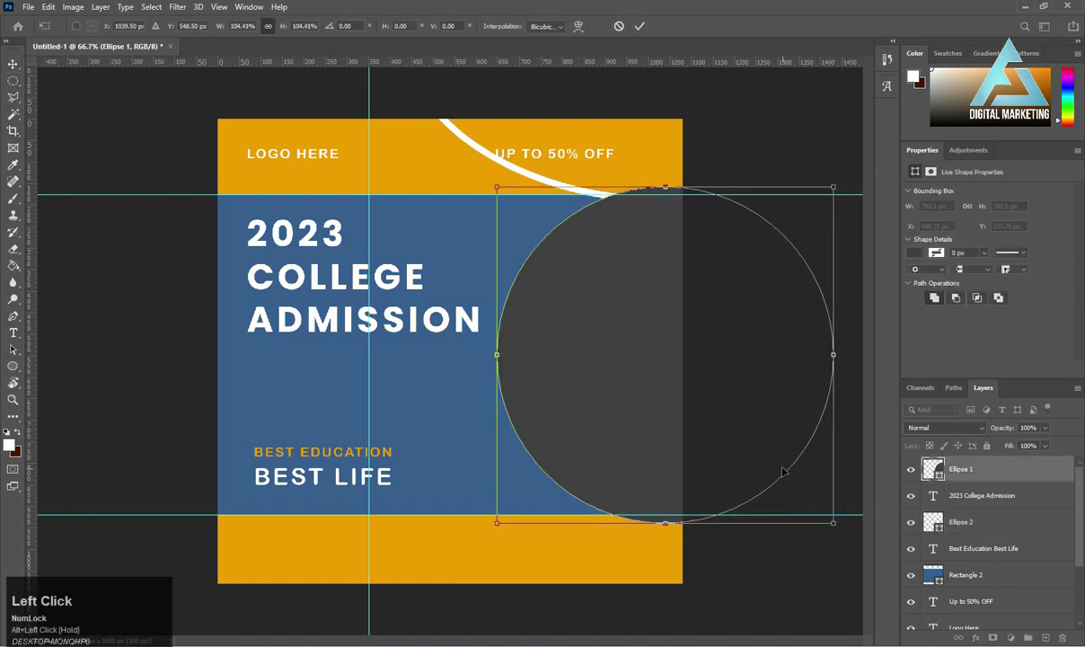
{"action": "key", "text": "Return"}
{"action": "key", "text": "shift+Left"}
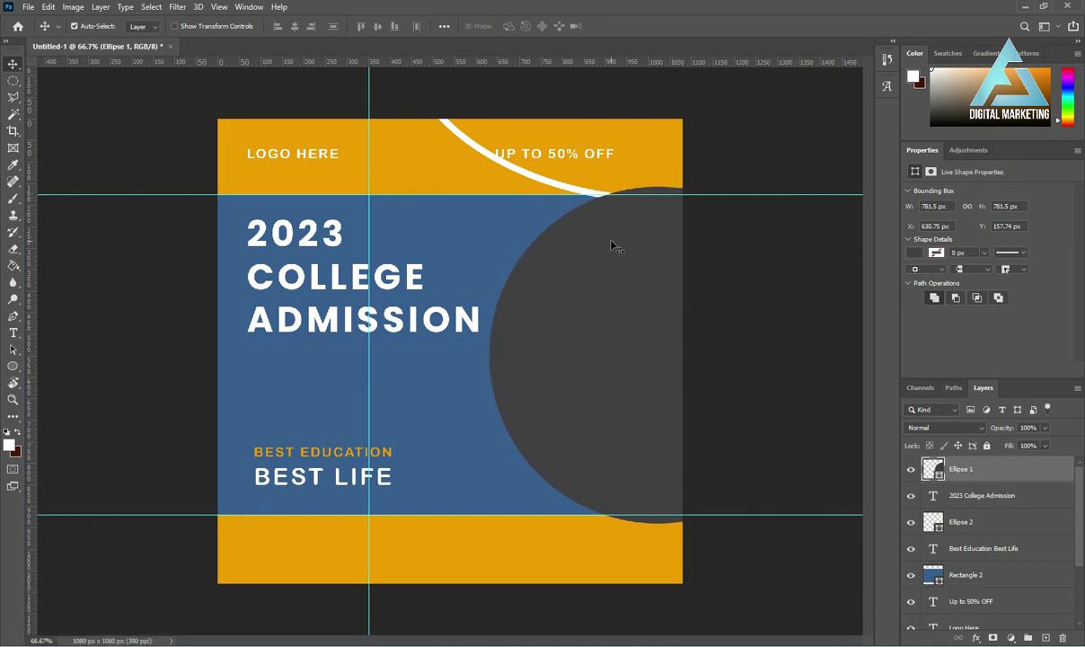
- Duplicate the white curve straight down over the lower bar and shift the UP TO 50% OFF text right, clear of the upper curve
{"action": "left_click_drag", "start_coordinate": [529, 166], "coordinate": [528, 585]}
{"action": "left_click", "coordinate": [518, 170]}
{"action": "scroll", "coordinate": [498, 450], "scroll_direction": "down", "scroll_amount": 1}
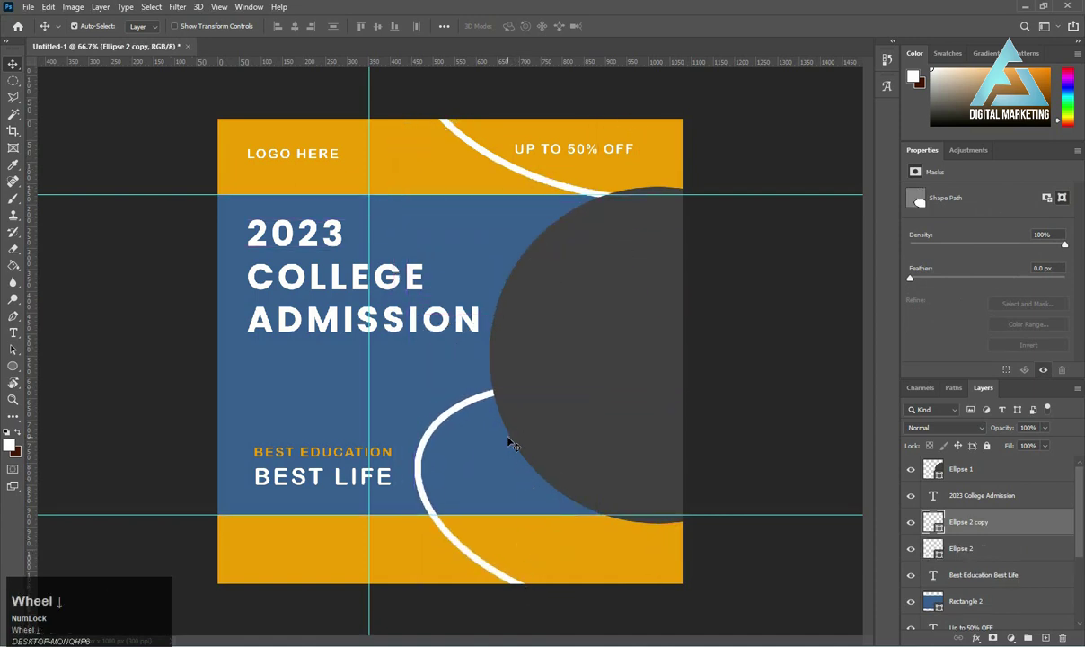
- Rotate the copied ellipse outline to about -19.68° and move it down so its curve runs from the lower bar to the gray circle
{"action": "key", "text": "ctrl+t"}
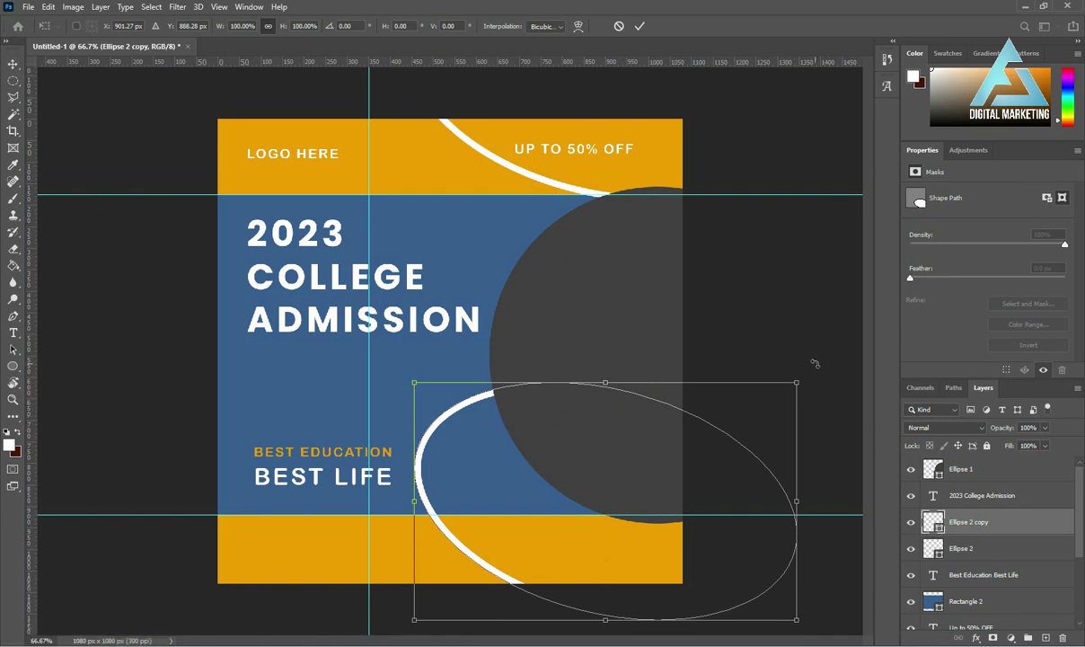
{"action": "left_click_drag", "start_coordinate": [813, 363], "coordinate": [705, 368]}
{"action": "left_click_drag", "start_coordinate": [634, 475], "coordinate": [679, 615]}
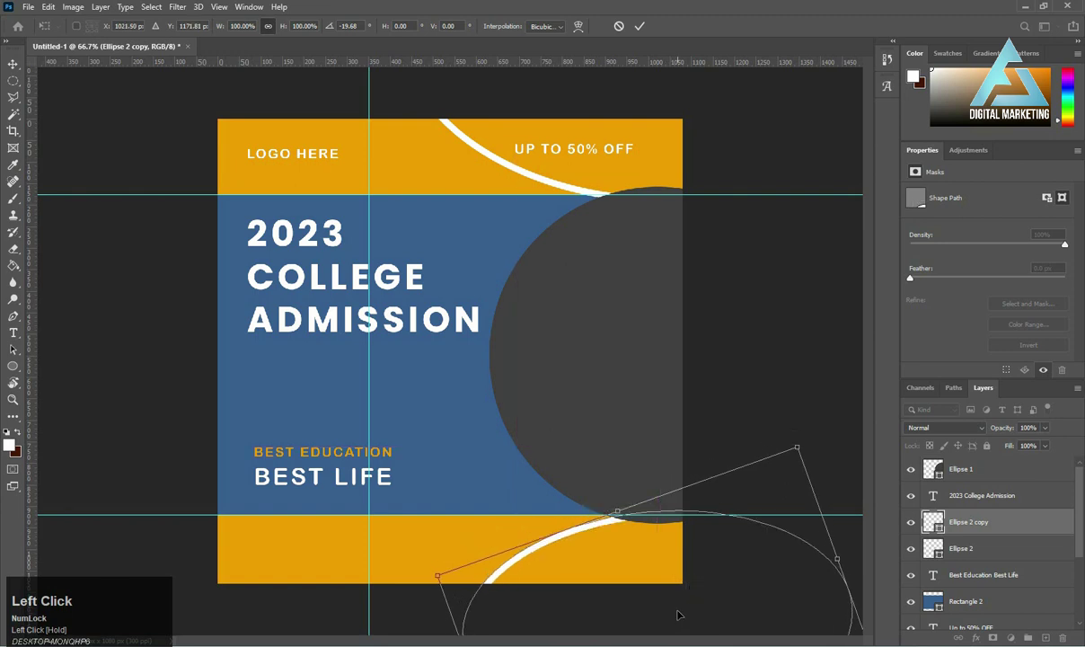
{"action": "left_click", "coordinate": [678, 510]}
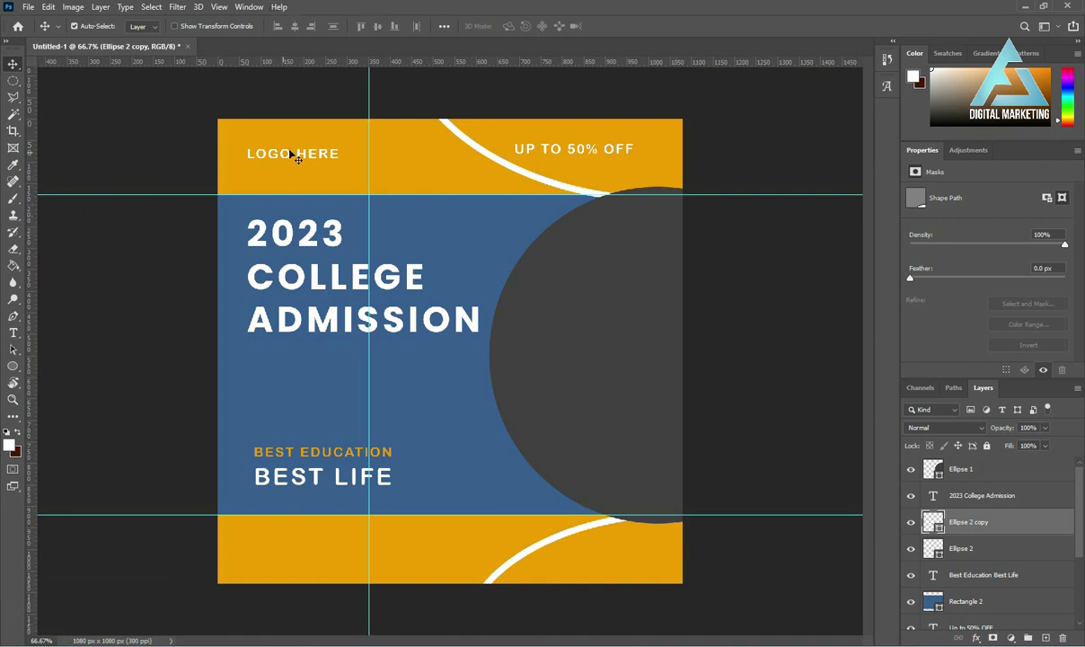
- Move the vertical guide to the upper curve's starting point and align the lower curve's end with it, nudging the curve up
{"action": "left_click_drag", "start_coordinate": [376, 63], "coordinate": [438, 106]}
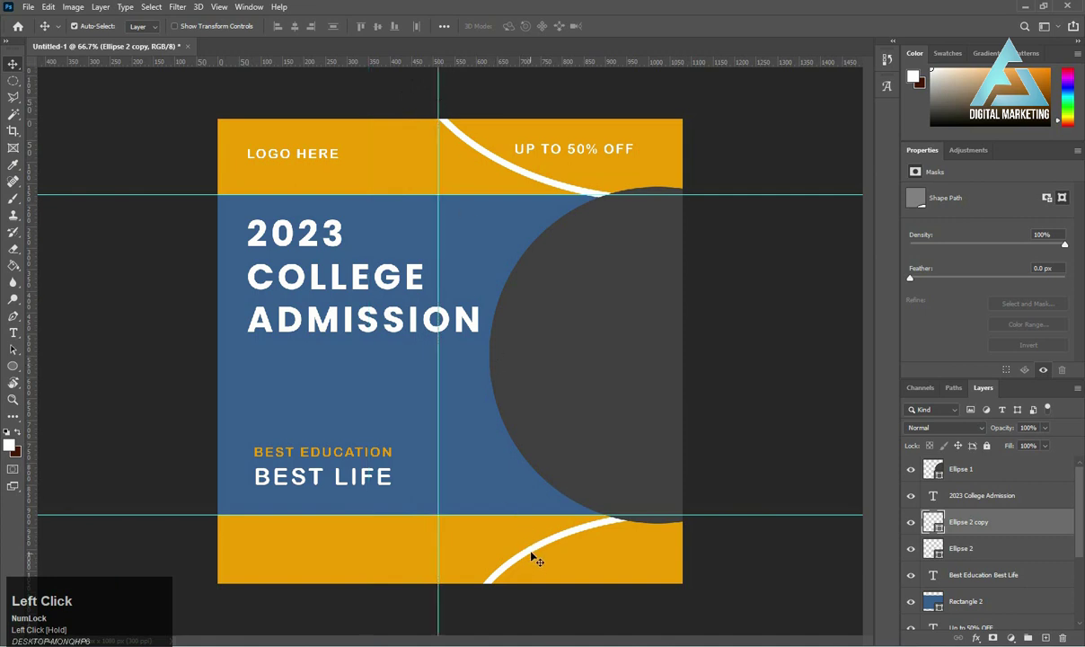
{"action": "left_click_drag", "start_coordinate": [527, 552], "coordinate": [485, 558]}
{"action": "key", "text": "Up"}
{"action": "key", "text": "Up"}
{"action": "key", "text": "Up"}
{"action": "key", "text": "Up"}
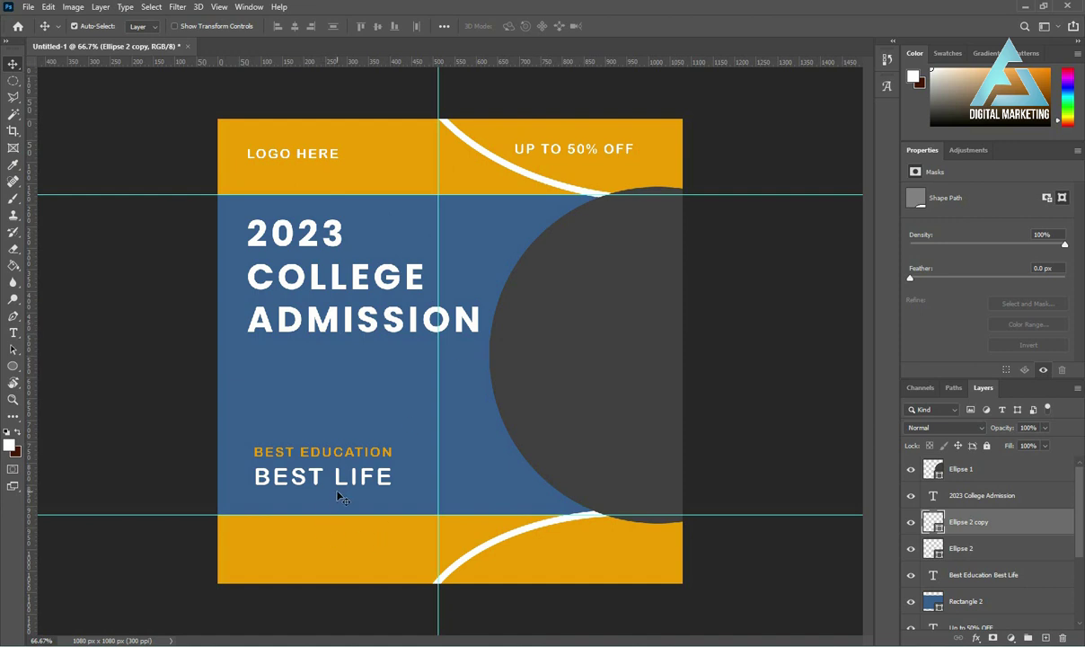
{"action": "right_click", "coordinate": [13, 366]}
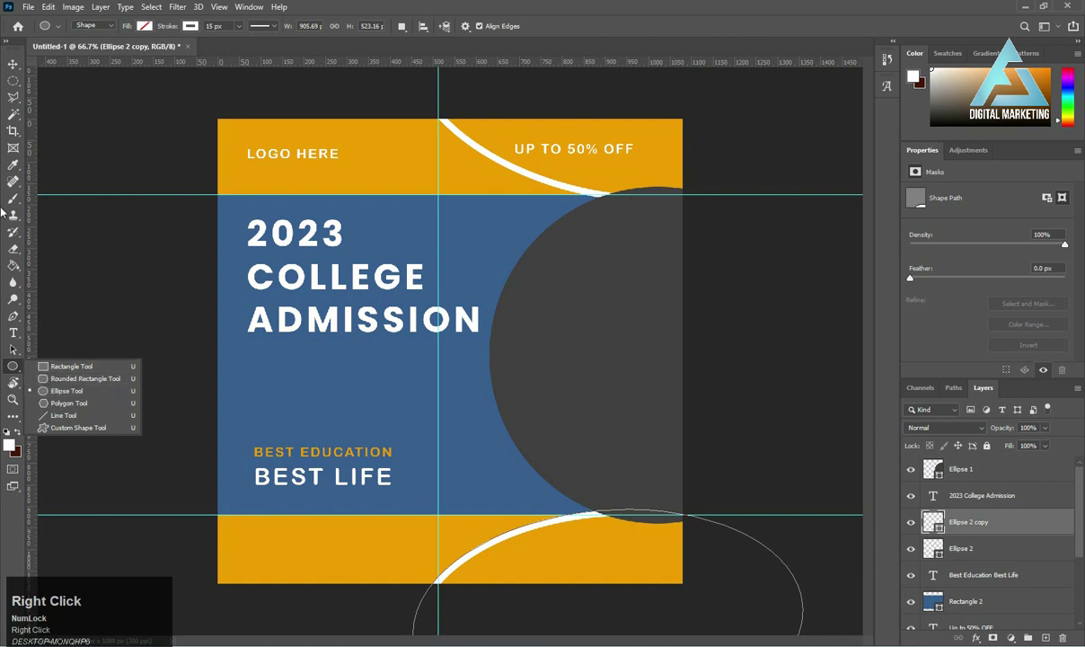
{"action": "left_click", "coordinate": [12, 62]}
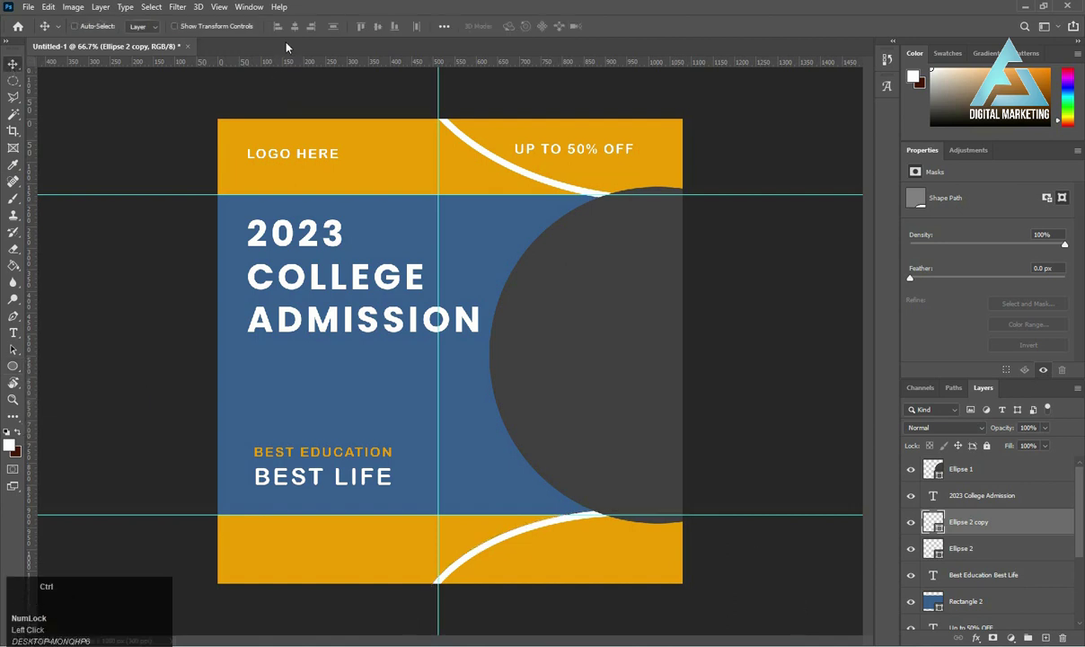
- Open the images Student and mobile-phone-icon-phone-telephone-icon-22 from the Pictures folder
{"action": "key", "text": "ctrl+o"}
{"action": "left_click", "coordinate": [683, 296]}
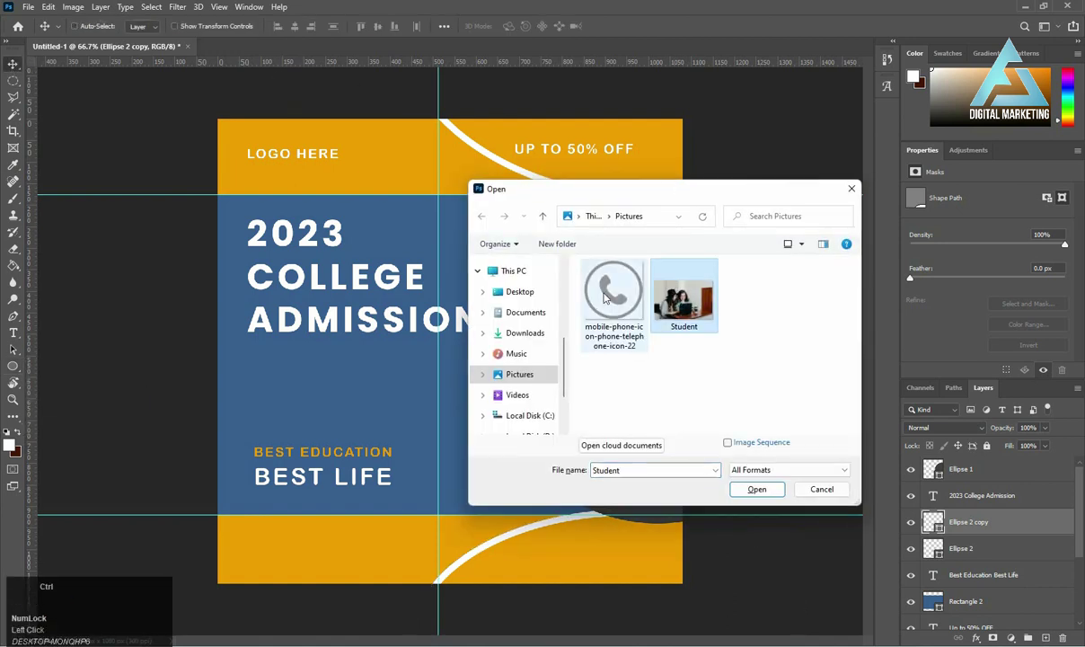
{"action": "left_click", "coordinate": [613, 296], "text": "ctrl"}
{"action": "left_click", "coordinate": [757, 489]}
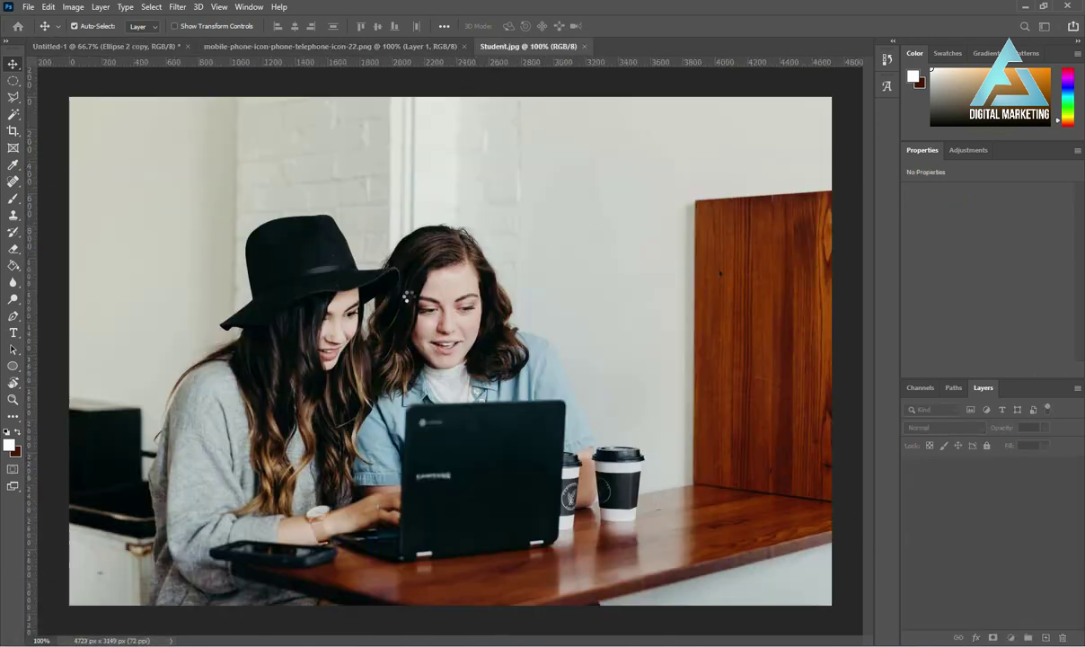
- Bring the Student photo into the post directly above the gray circle's layer and clip it to the circle
{"action": "left_click", "coordinate": [81, 46]}
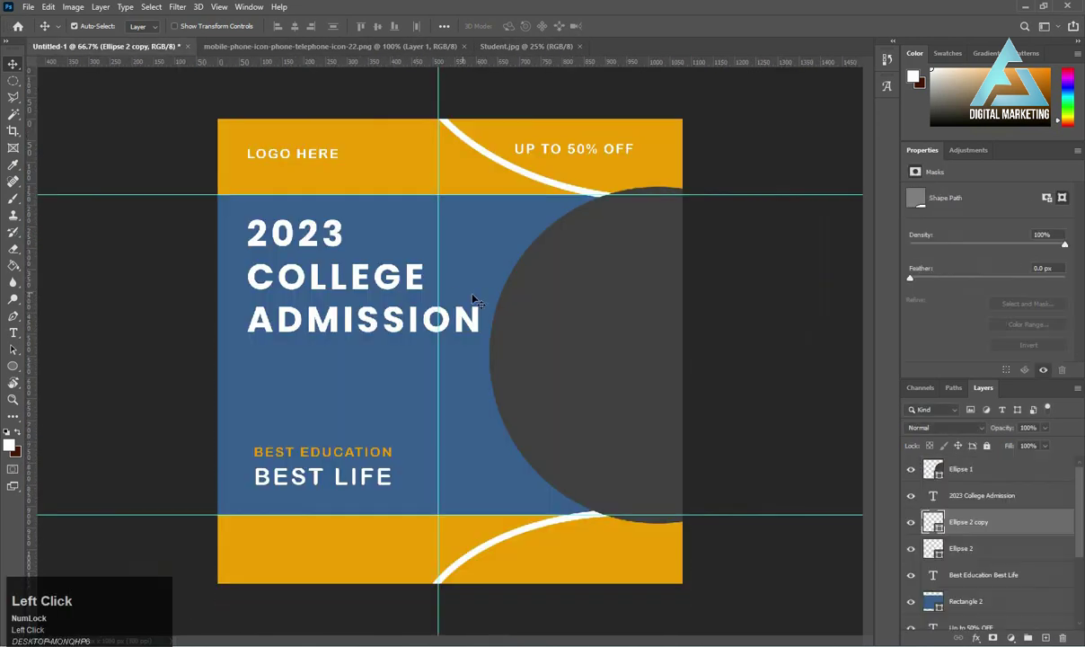
{"action": "left_click", "coordinate": [508, 285]}
{"action": "left_click", "coordinate": [370, 46]}
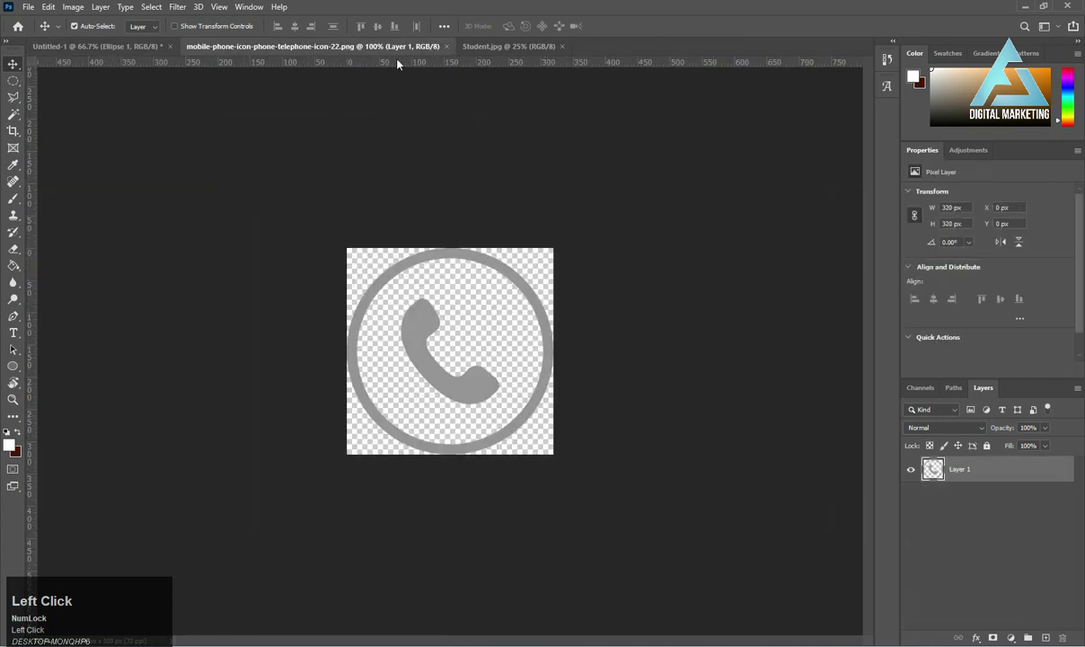
{"action": "left_click", "coordinate": [474, 46]}
{"action": "left_click_drag", "start_coordinate": [430, 272], "coordinate": [611, 333]}
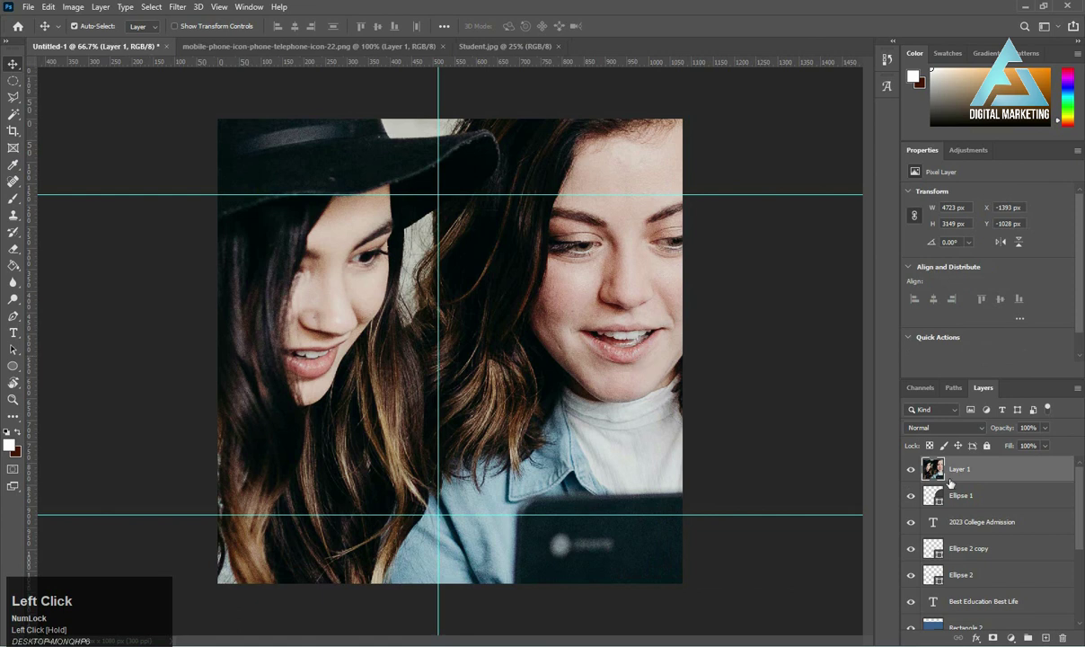
{"action": "right_click", "coordinate": [929, 446]}
{"action": "left_click", "coordinate": [853, 348]}
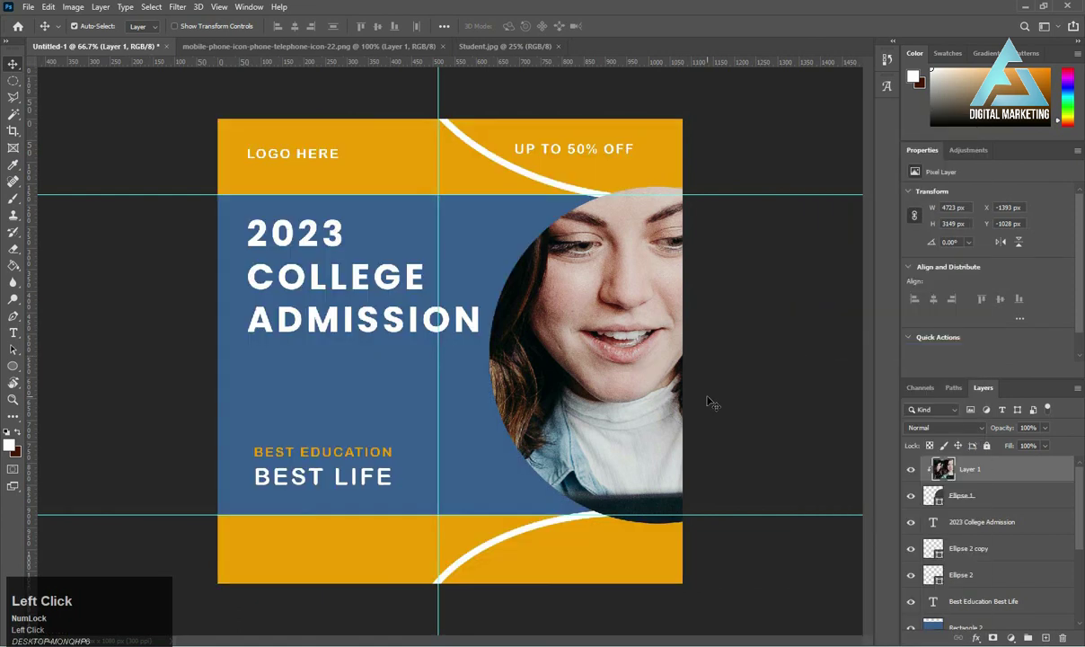
- Scale the clipped photo proportionally from its center to about 22.28% with Free Transform
{"action": "key", "text": "ctrl+t"}
{"action": "key", "text": "ctrl+minus"}
{"action": "key", "text": "ctrl+minus"}
{"action": "key", "text": "ctrl+minus"}
{"action": "key", "text": "ctrl+minus"}
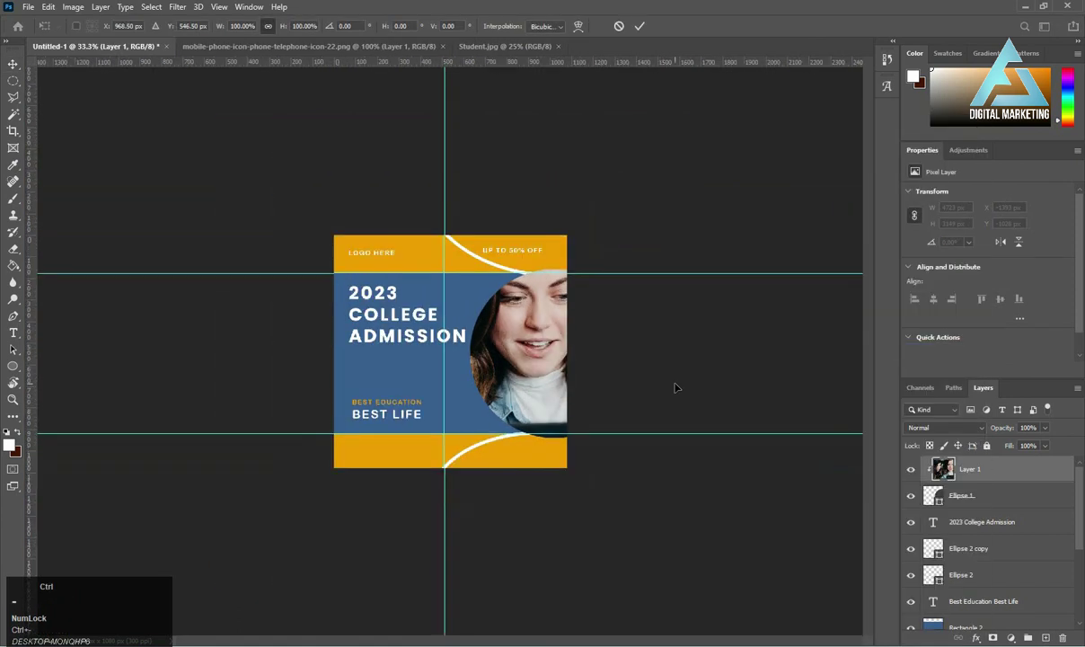
{"action": "left_click_drag", "start_coordinate": [761, 518], "coordinate": [530, 426]}
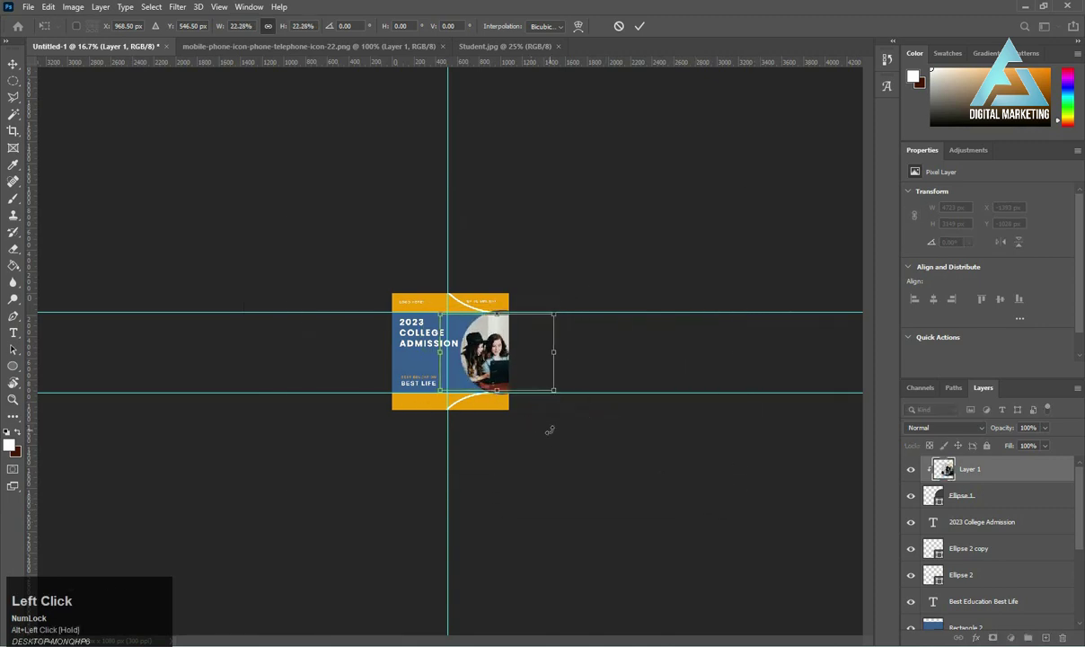
{"action": "key", "text": "ctrl+equal"}
{"action": "key", "text": "ctrl+equal"}
{"action": "key", "text": "ctrl+equal"}
{"action": "key", "text": "ctrl+equal"}
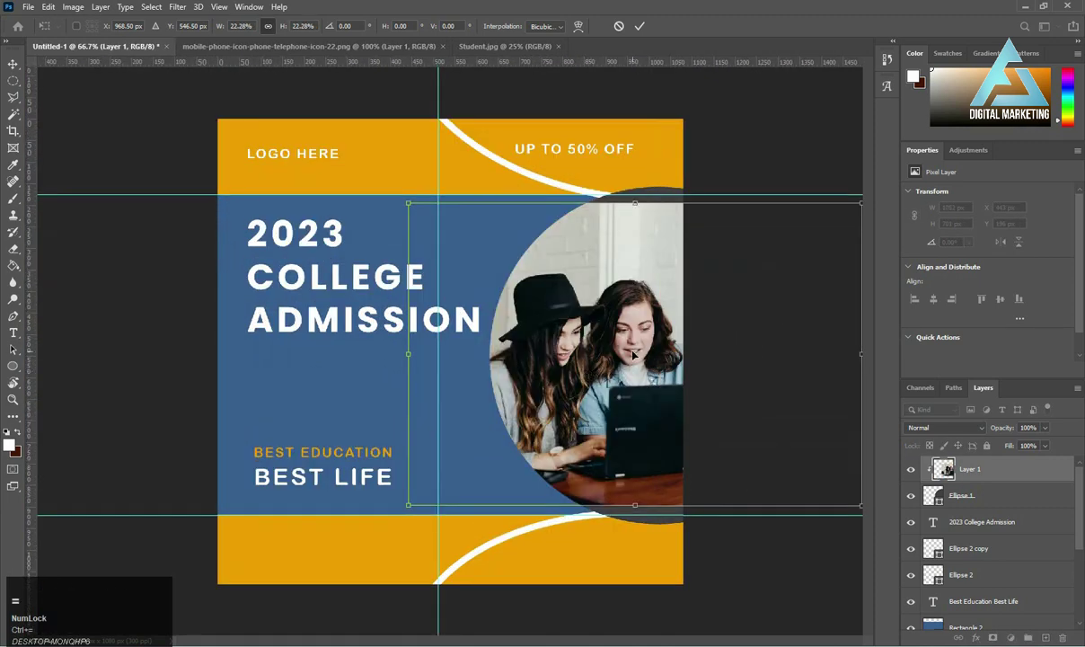
- Flip the photo horizontally, enlarge it to about 27.02%, and position it so both students show inside the circle
{"action": "right_click", "coordinate": [598, 333]}
{"action": "left_click", "coordinate": [644, 555]}
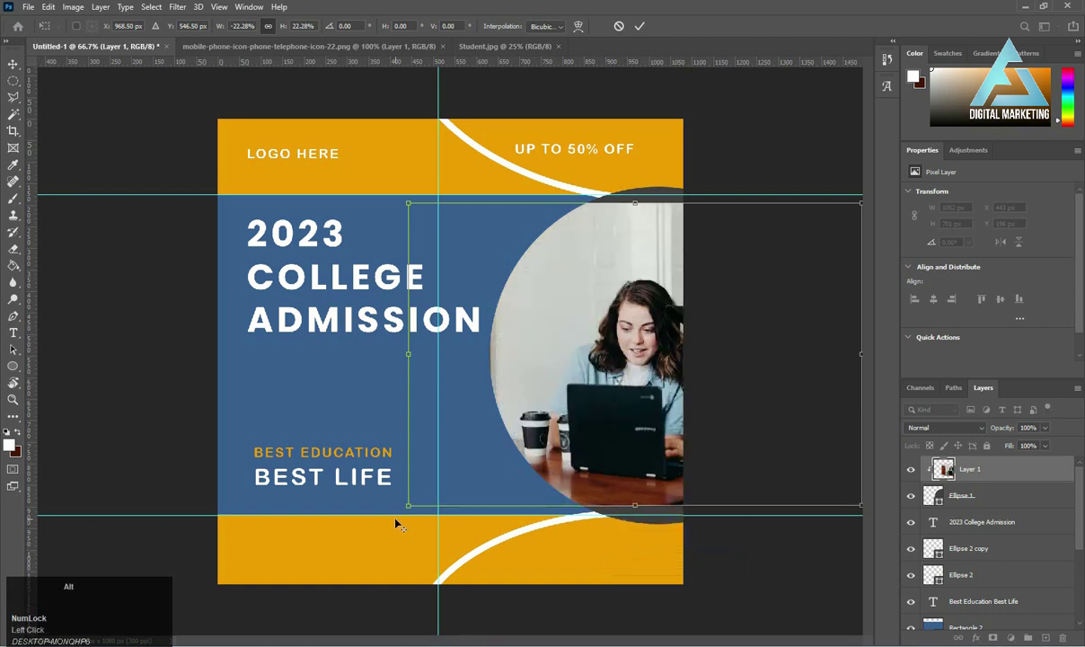
{"action": "left_click_drag", "start_coordinate": [409, 506], "coordinate": [386, 544]}
{"action": "left_click_drag", "start_coordinate": [718, 387], "coordinate": [637, 369]}
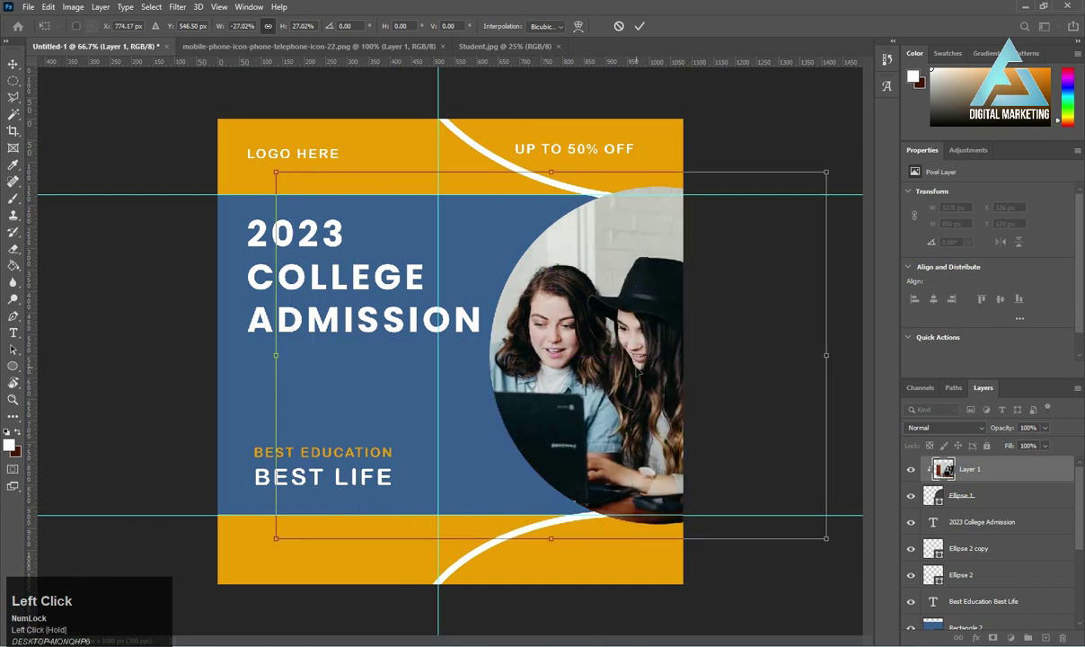
{"action": "double_click", "coordinate": [637, 370]}
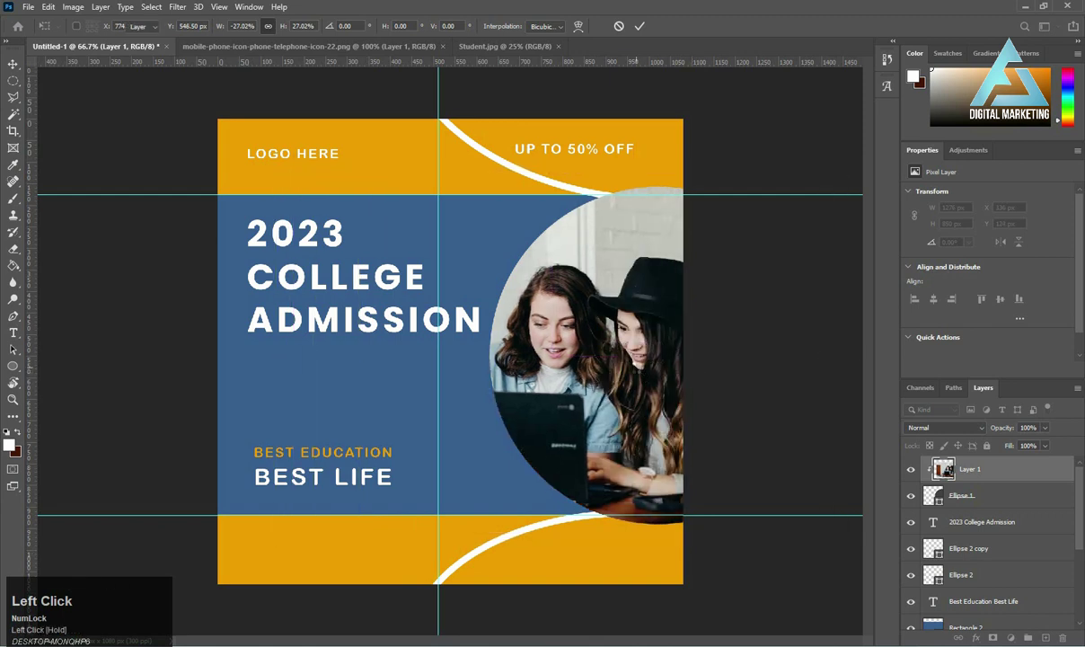
- Give the photo's circle a white stroke of 15 px
{"action": "left_click", "coordinate": [971, 499]}
{"action": "left_click", "coordinate": [936, 252]}
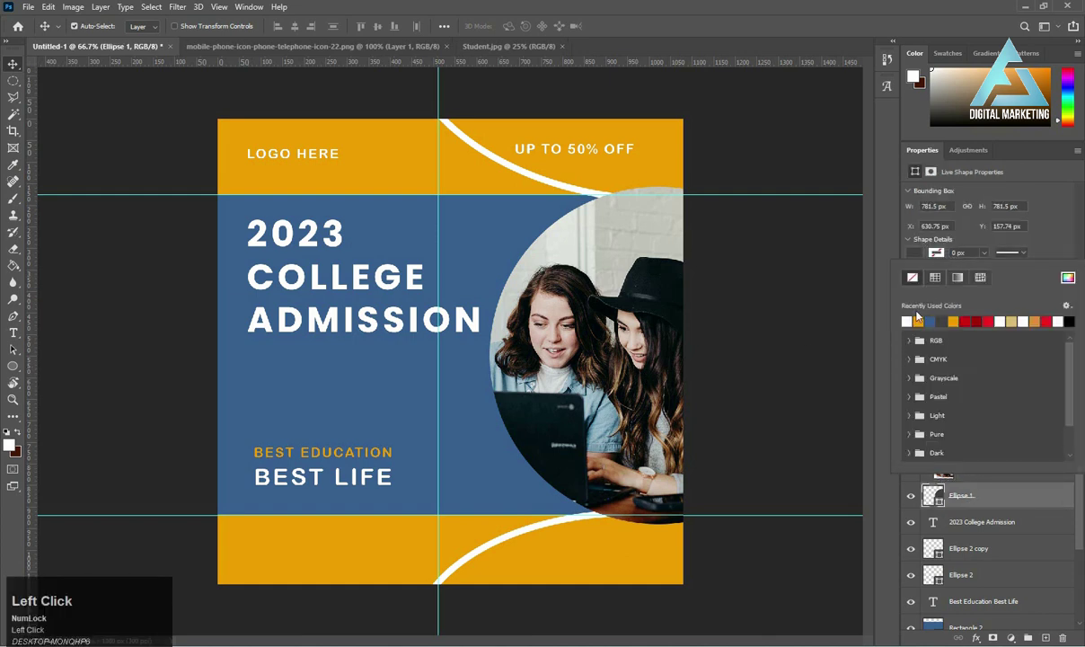
{"action": "left_click", "coordinate": [962, 253]}
{"action": "type", "text": "15"}
{"action": "key", "text": "Return"}
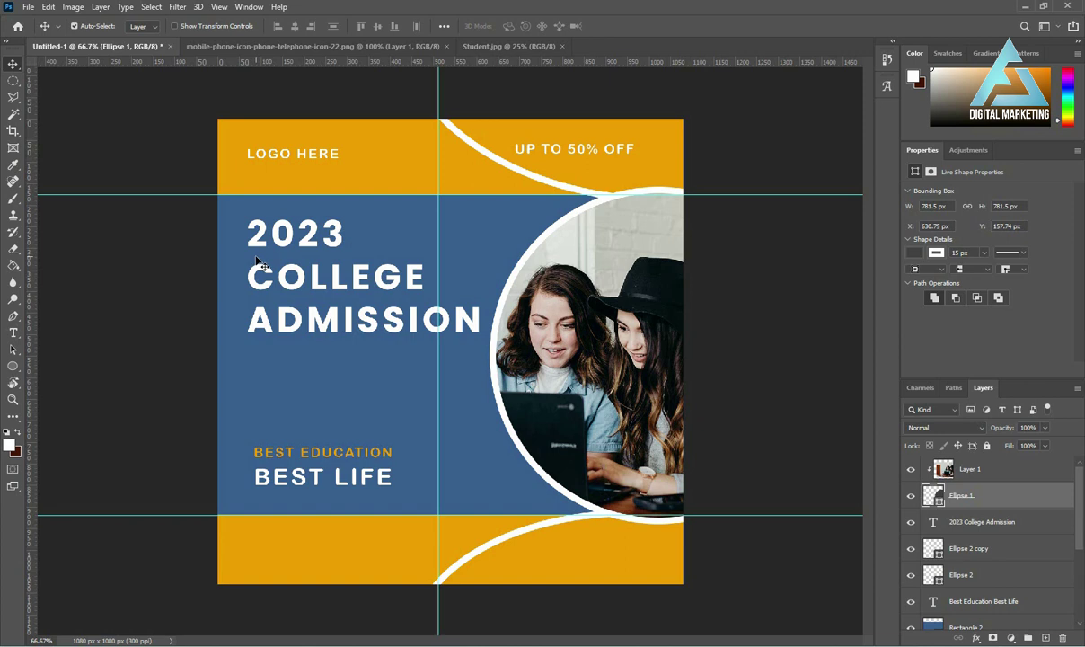
- Recolor the word COLLEGE in the headline with the bars' orange, #ed9c00
{"action": "left_click", "coordinate": [14, 333]}
{"action": "left_click_drag", "start_coordinate": [247, 276], "coordinate": [427, 278]}
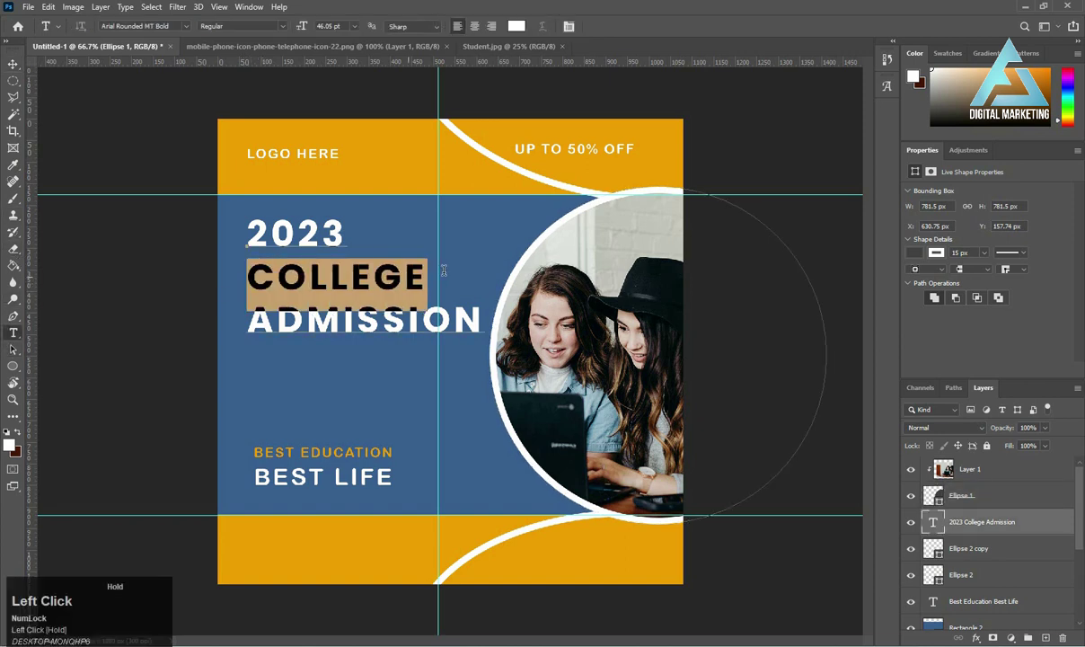
{"action": "left_click", "coordinate": [517, 26]}
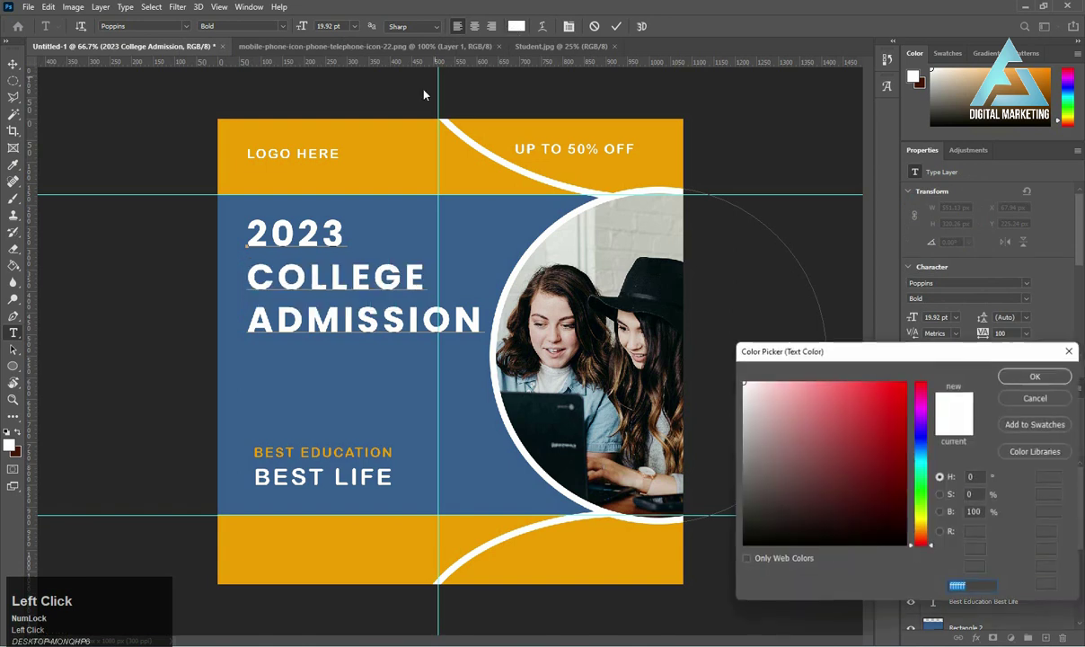
{"action": "left_click", "coordinate": [385, 134]}
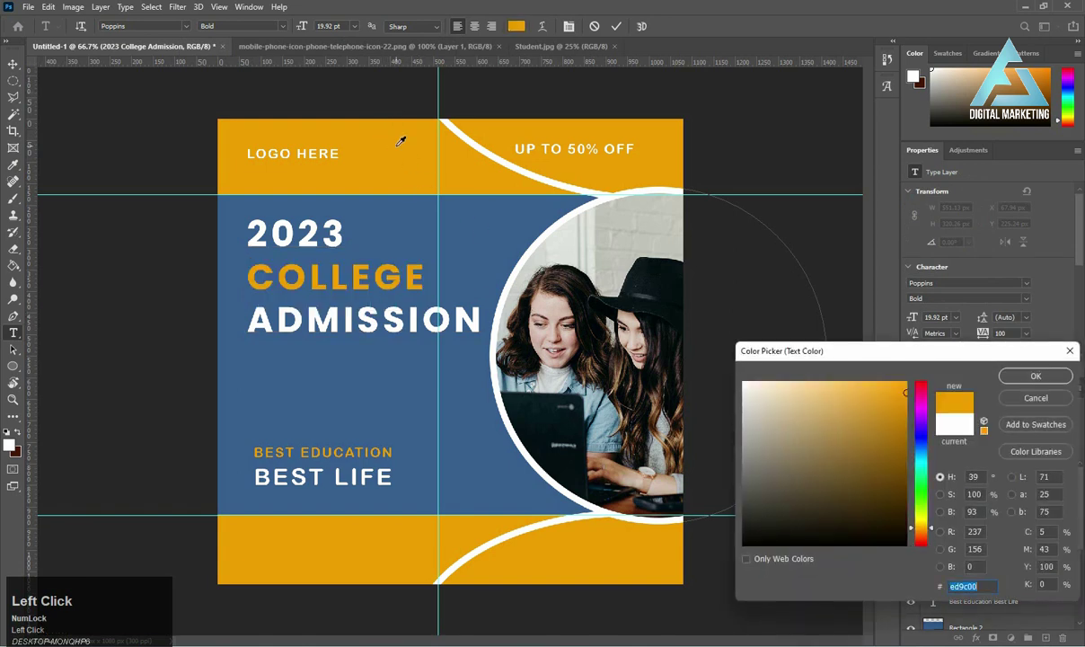
{"action": "left_click", "coordinate": [1035, 376]}
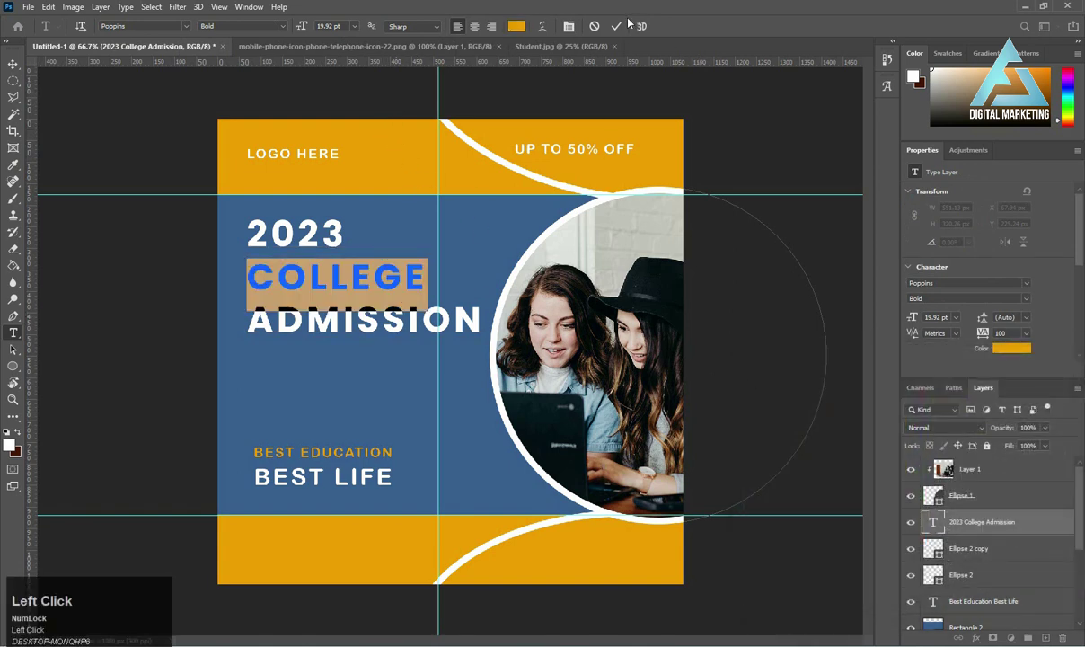
{"action": "left_click", "coordinate": [616, 26]}
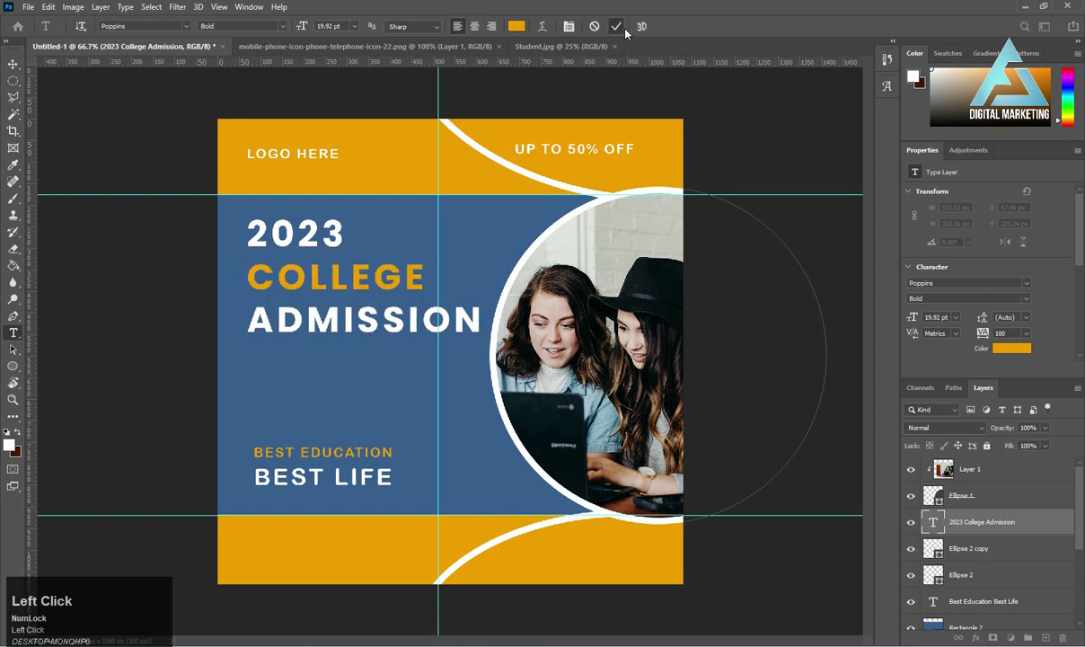
{"action": "left_click", "coordinate": [14, 65]}
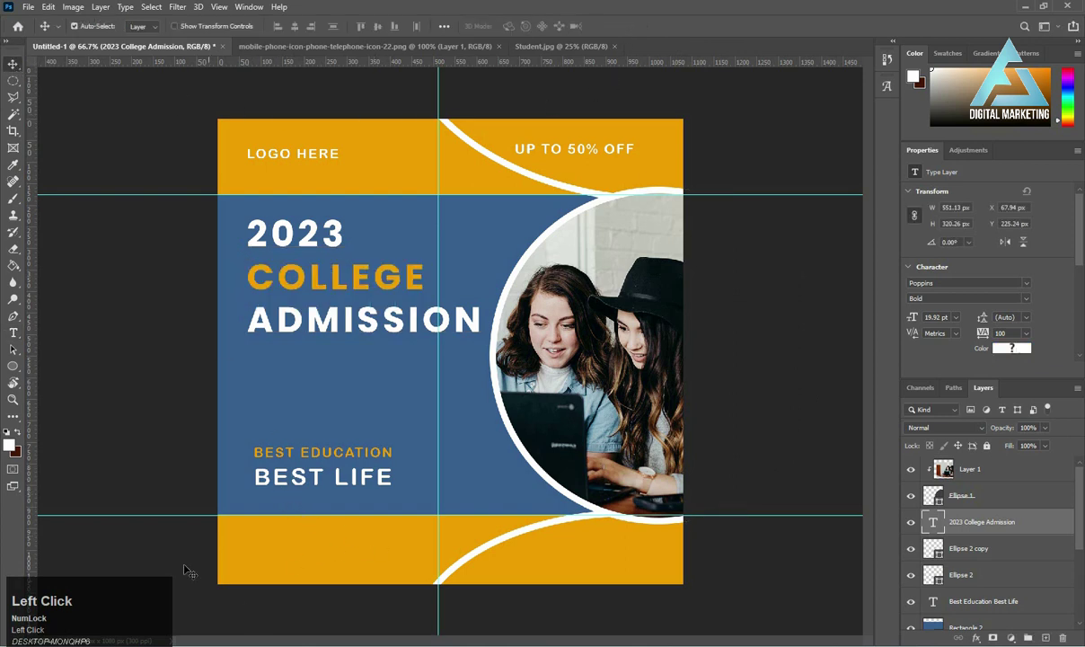
- Draw a rectangle about 437 by 78 px across the left edge of the lower orange bar and fill it with the blue #375f90
{"action": "right_click", "coordinate": [13, 367]}
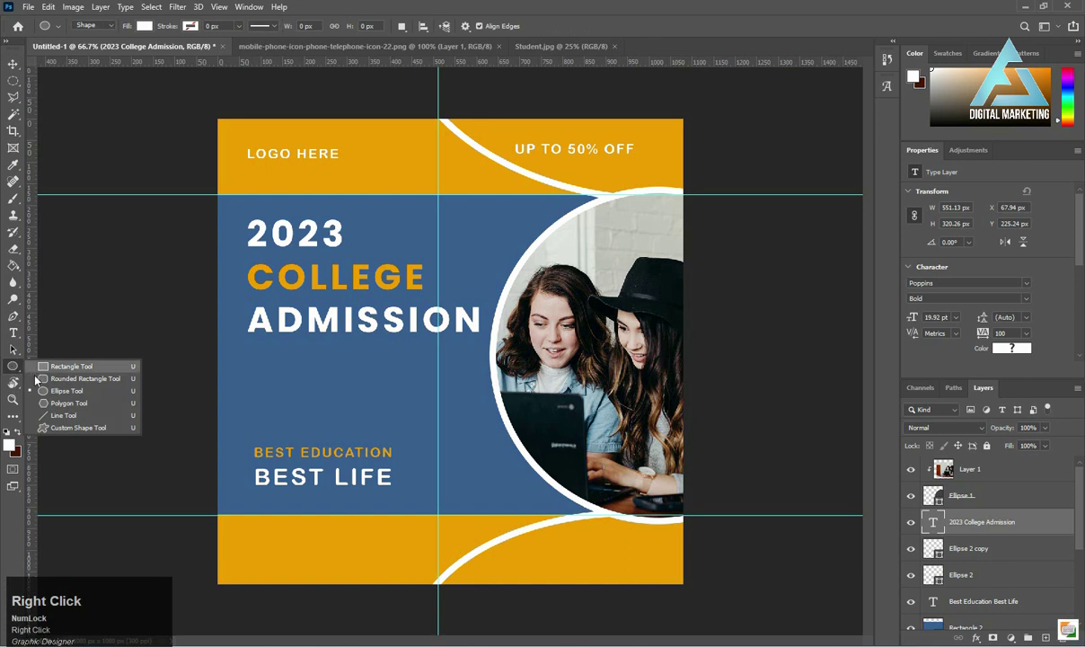
{"action": "left_click", "coordinate": [46, 366]}
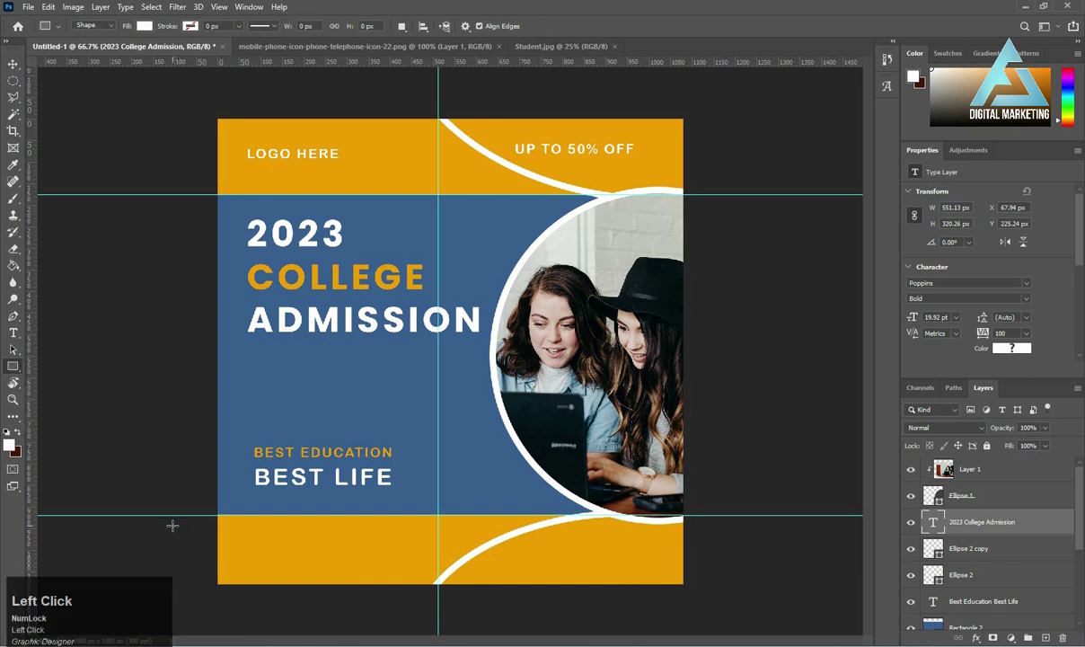
{"action": "left_click_drag", "start_coordinate": [186, 535], "coordinate": [372, 567]}
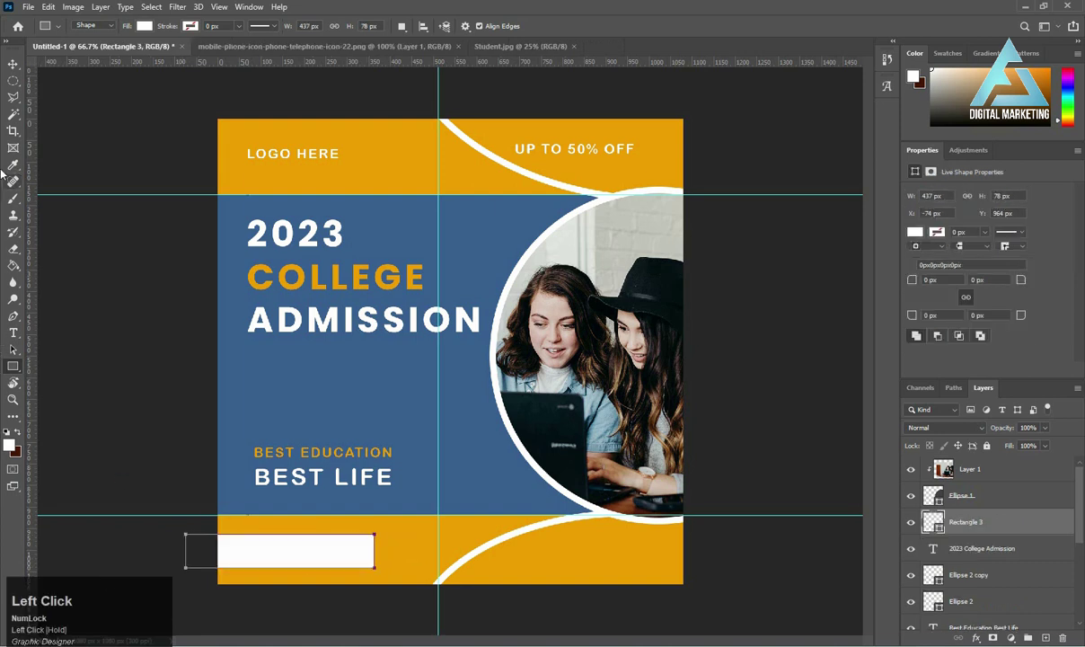
{"action": "left_click", "coordinate": [13, 64]}
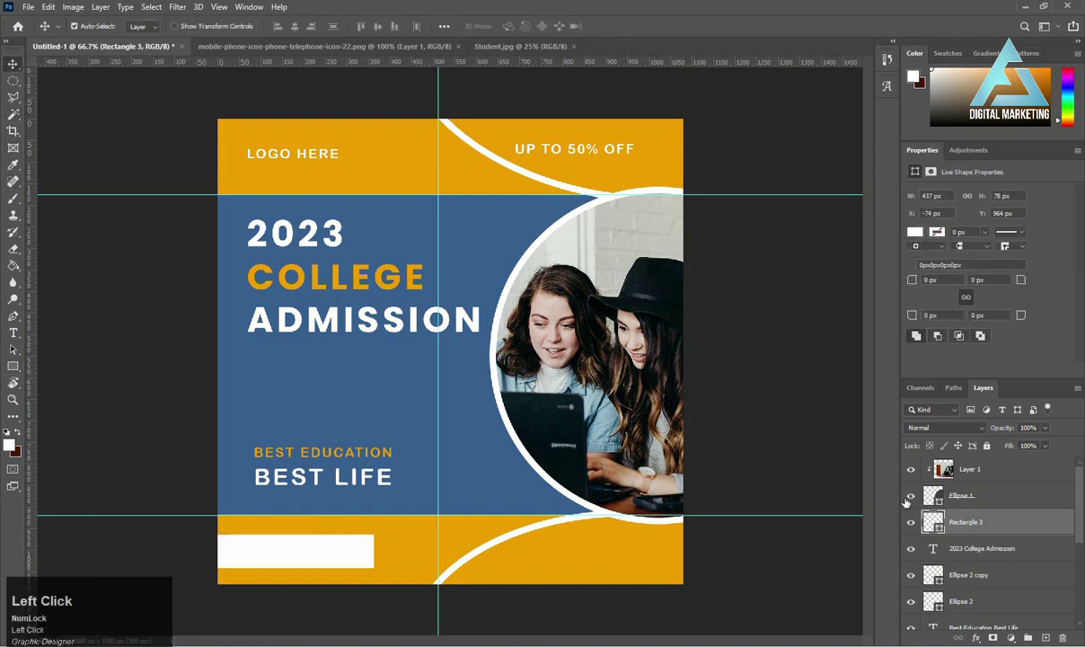
{"action": "double_click", "coordinate": [940, 528]}
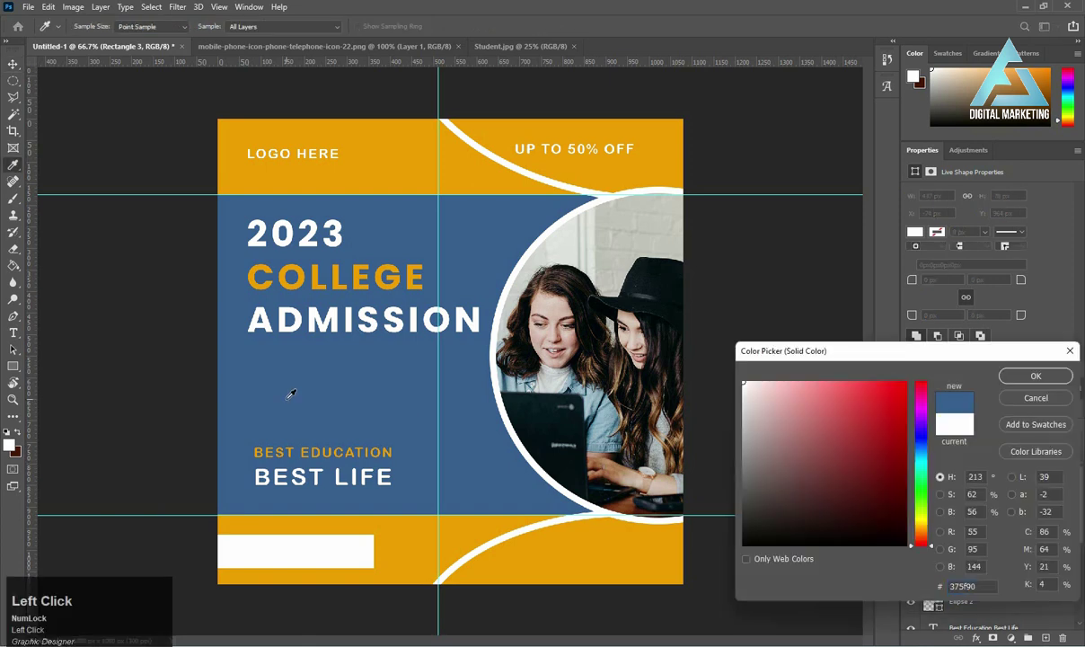
{"action": "left_click", "coordinate": [291, 395]}
{"action": "left_click", "coordinate": [1036, 375]}
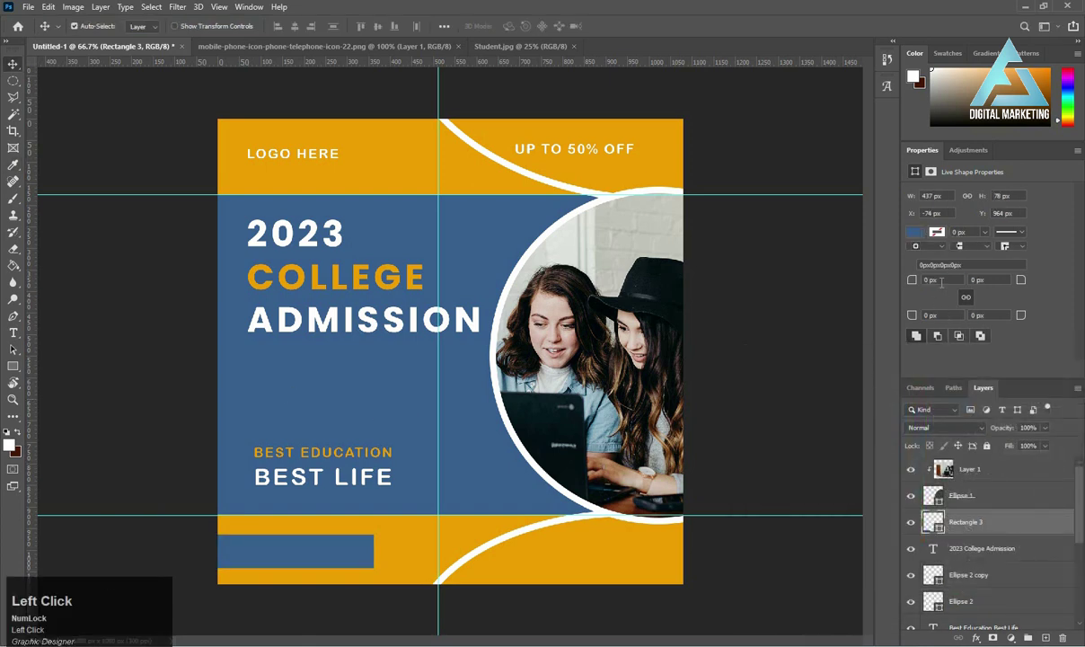
- Round all corners of the blue rectangle to a radius of 39 px
{"action": "left_click_drag", "start_coordinate": [941, 282], "coordinate": [889, 270]}
{"action": "type", "text": "30"}
{"action": "key", "text": "Return"}
{"action": "left_click_drag", "start_coordinate": [911, 270], "coordinate": [879, 263]}
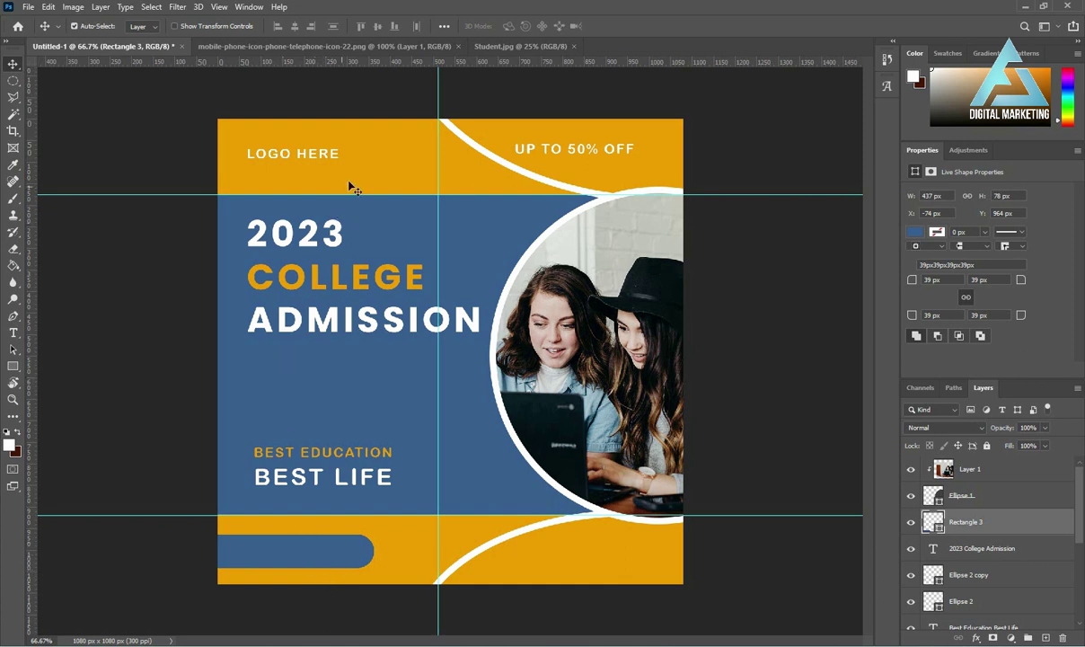
- Bring the phone icon from its open image into the design and scale it to about 60 px inside the blue bar's left end
{"action": "left_click", "coordinate": [430, 44]}
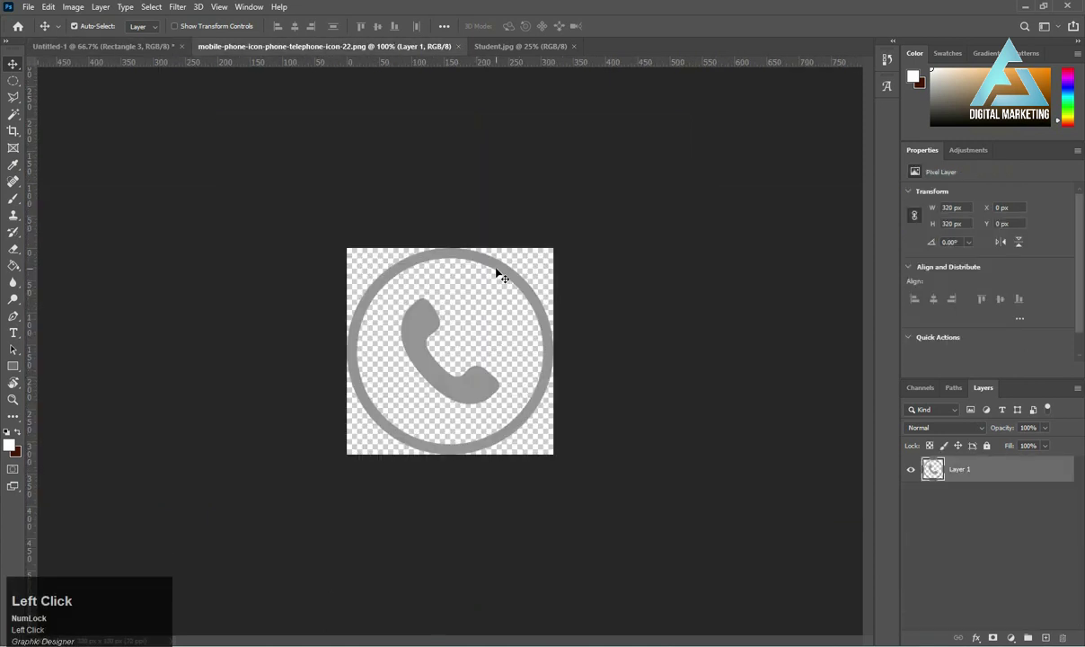
{"action": "left_click_drag", "start_coordinate": [496, 272], "coordinate": [242, 558]}
{"action": "key", "text": "ctrl+t"}
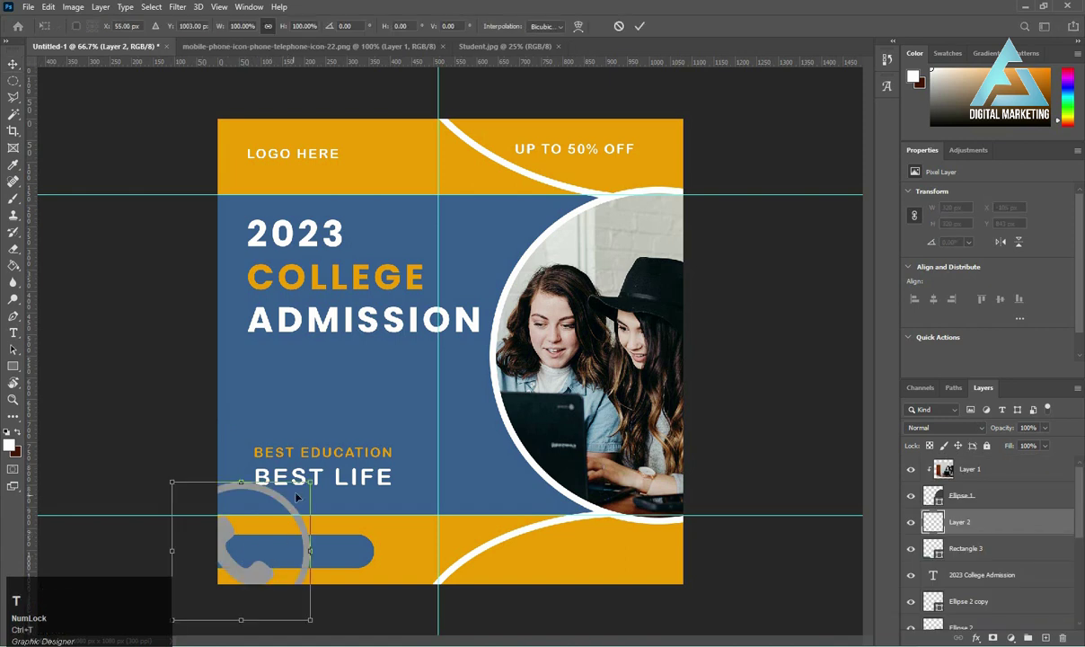
{"action": "left_click_drag", "start_coordinate": [309, 484], "coordinate": [243, 530]}
{"action": "key", "text": "Return"}
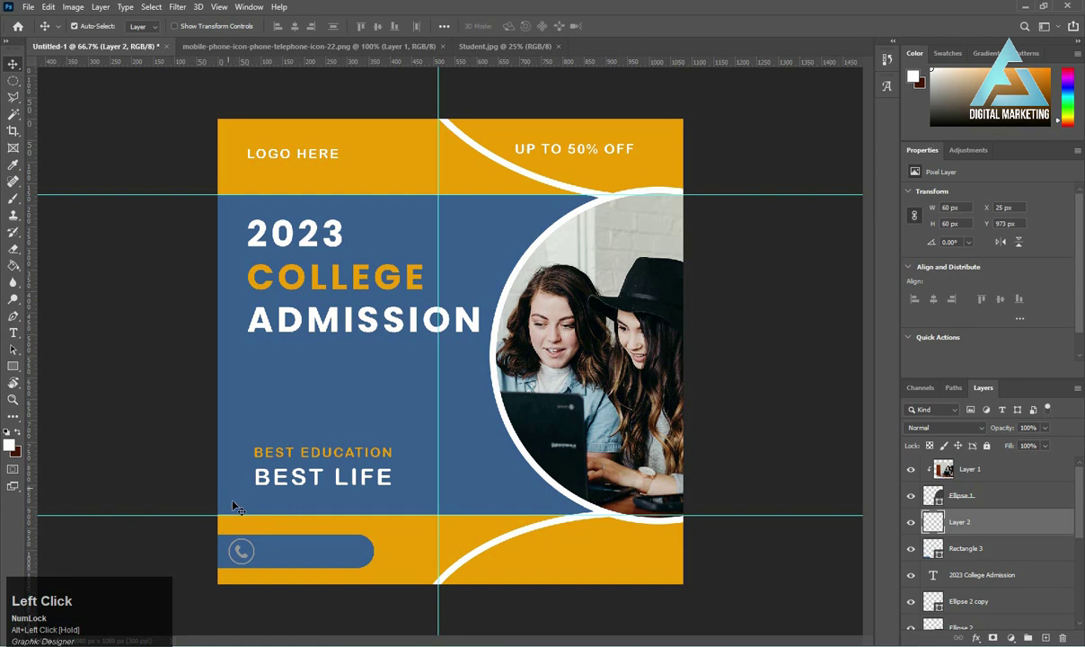
- Give the phone icon a color overlay in the bars' orange, #ed9c00
{"action": "right_click", "coordinate": [976, 534]}
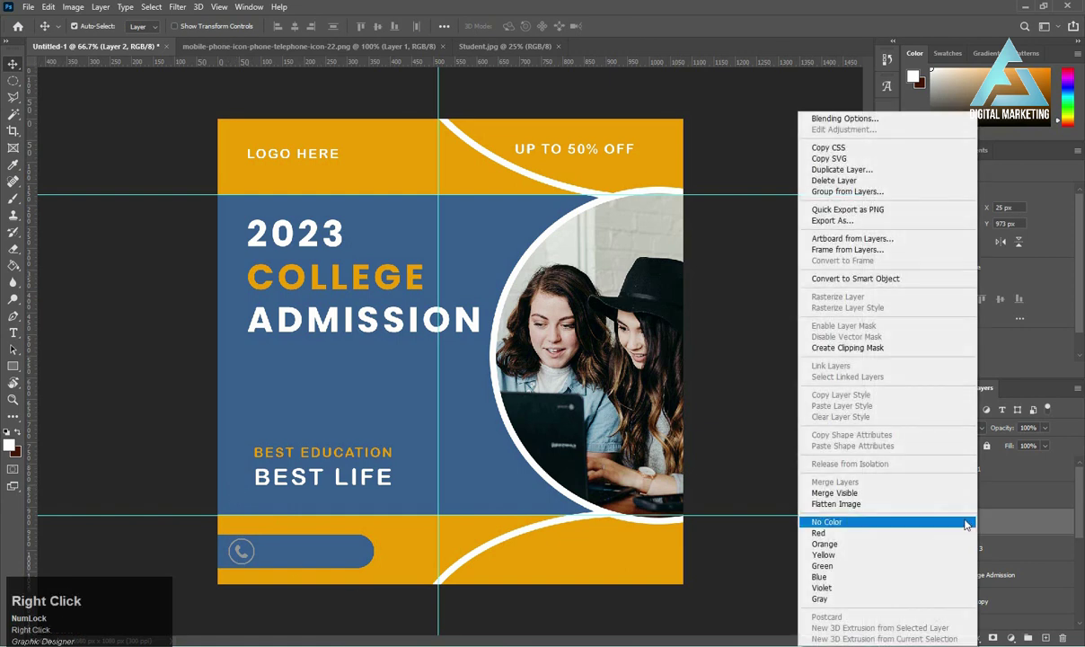
{"action": "left_click", "coordinate": [869, 118]}
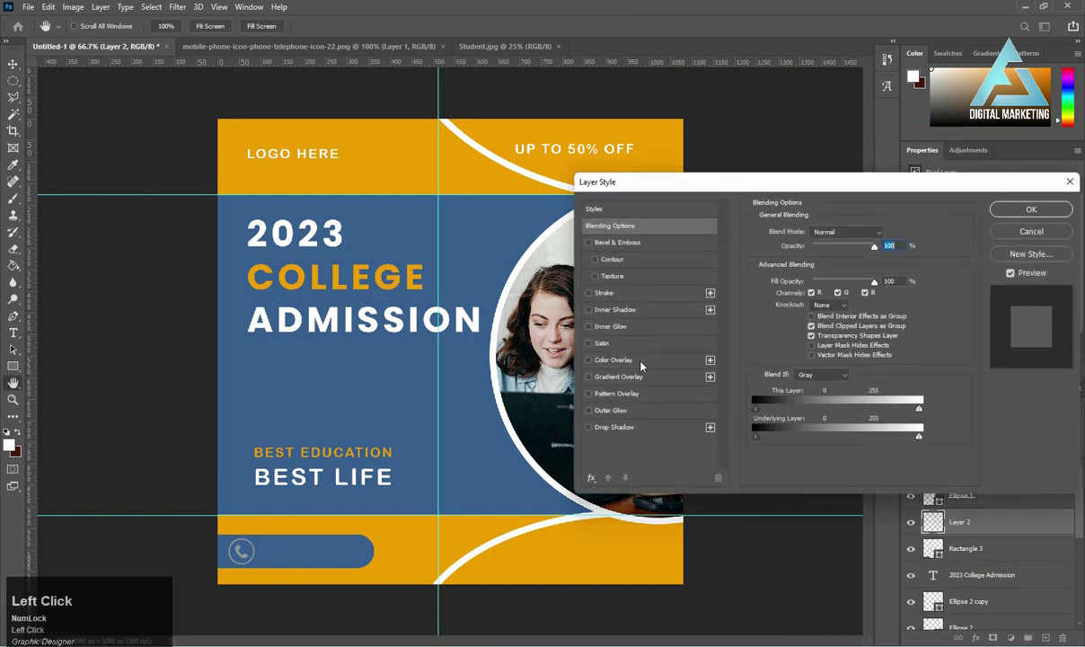
{"action": "left_click", "coordinate": [588, 359]}
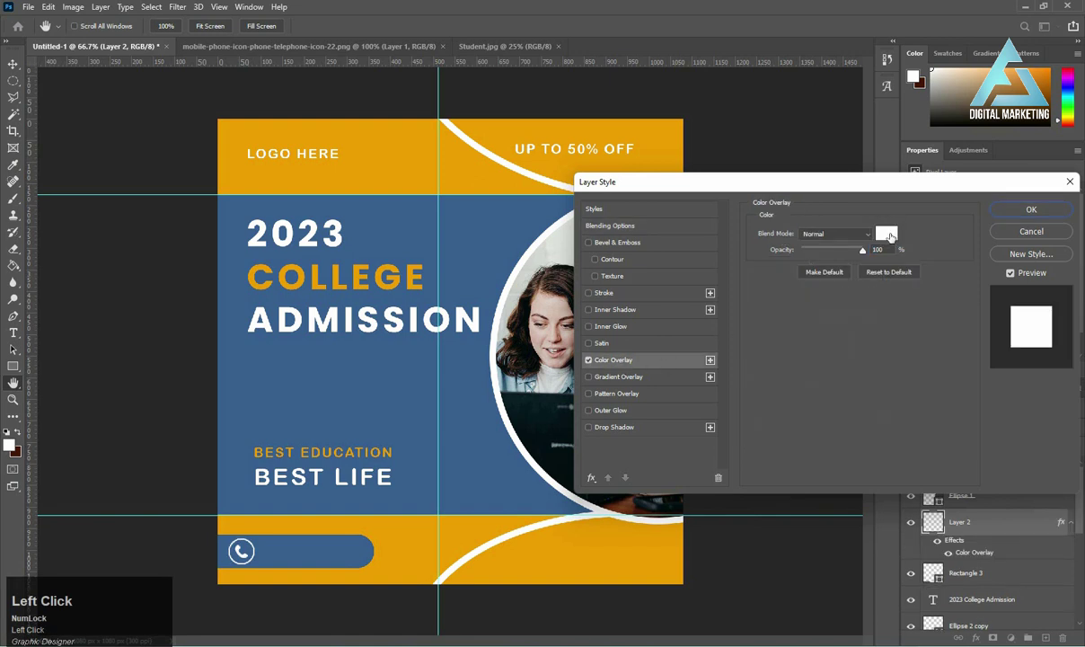
{"action": "left_click", "coordinate": [886, 236]}
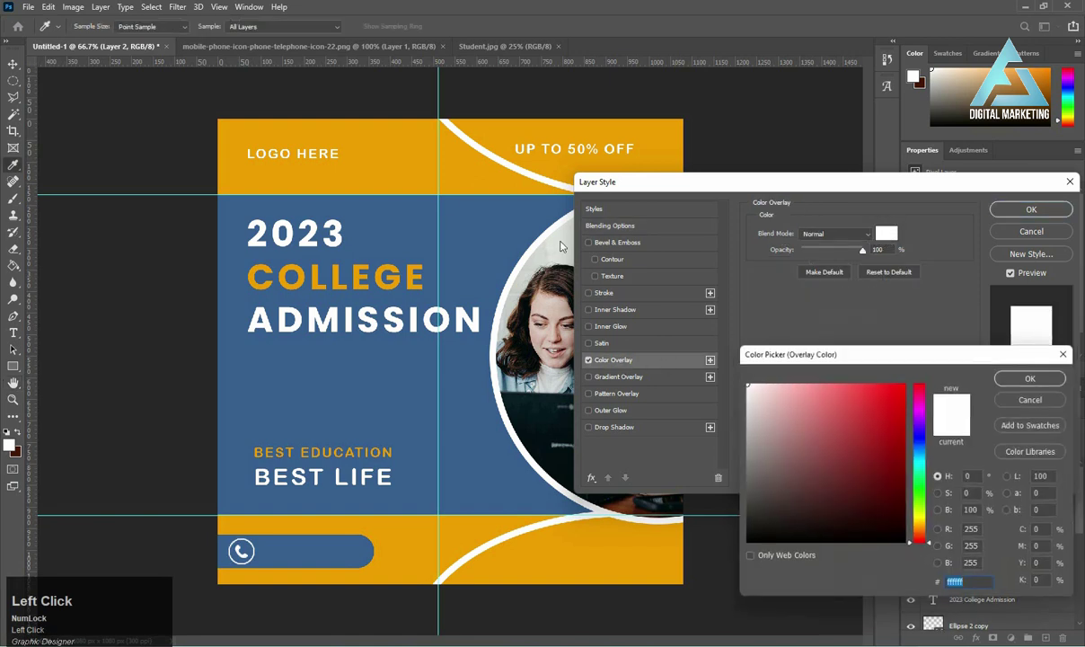
{"action": "left_click", "coordinate": [392, 150]}
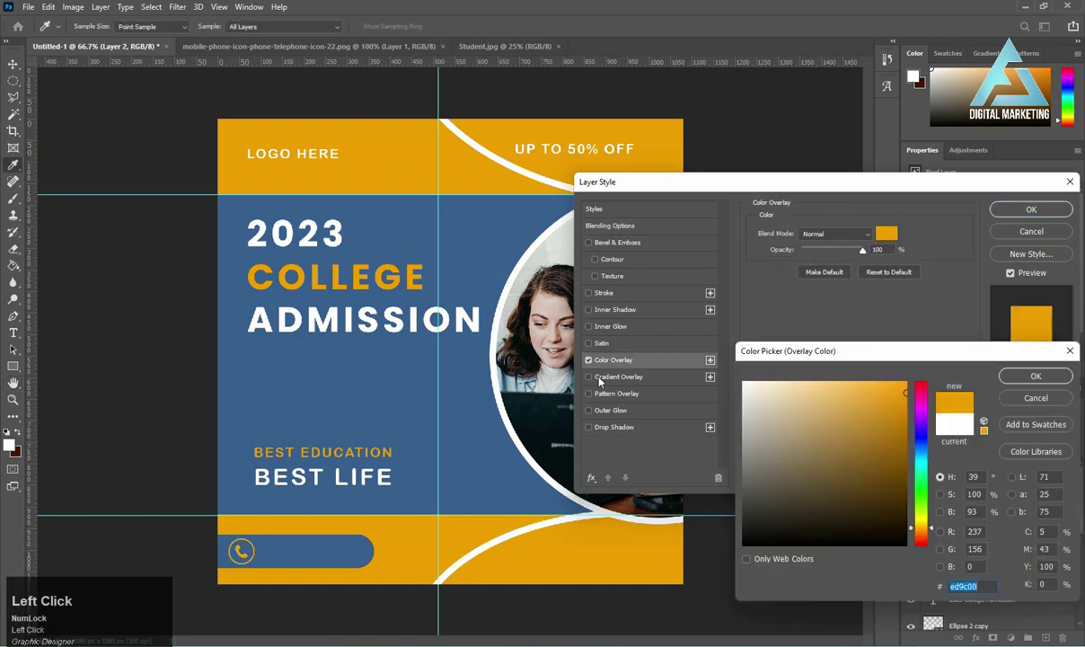
{"action": "left_click", "coordinate": [1033, 375]}
{"action": "left_click", "coordinate": [1029, 209]}
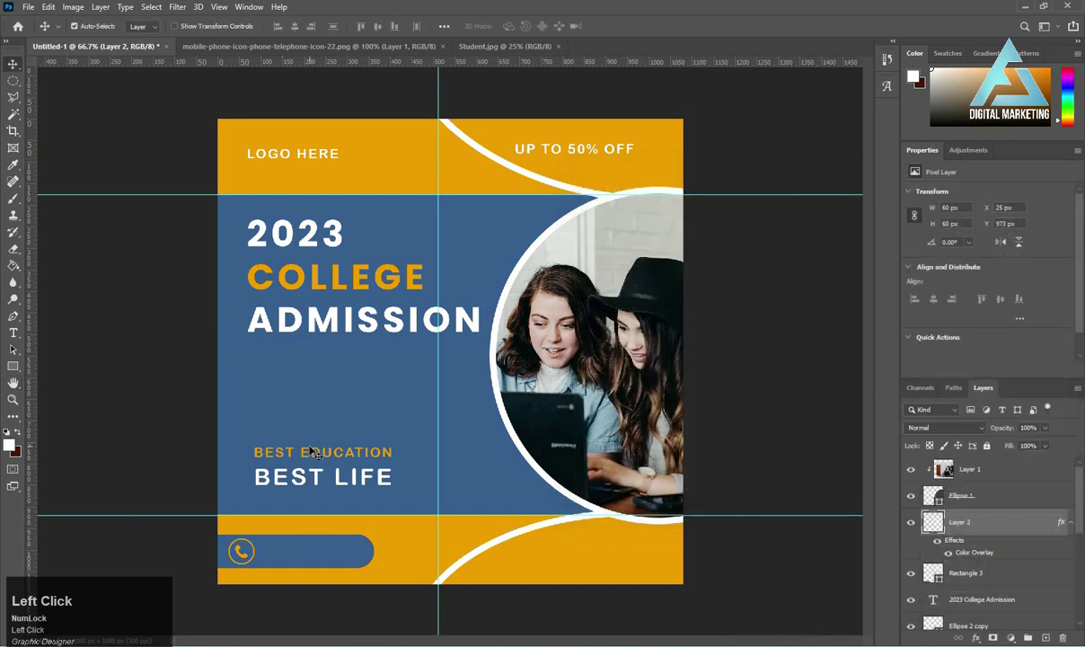
- Stretch the blue rounded bar behind the phone icon to the right, to a width of about 561 px
{"action": "left_click", "coordinate": [338, 554]}
{"action": "key", "text": "ctrl+t"}
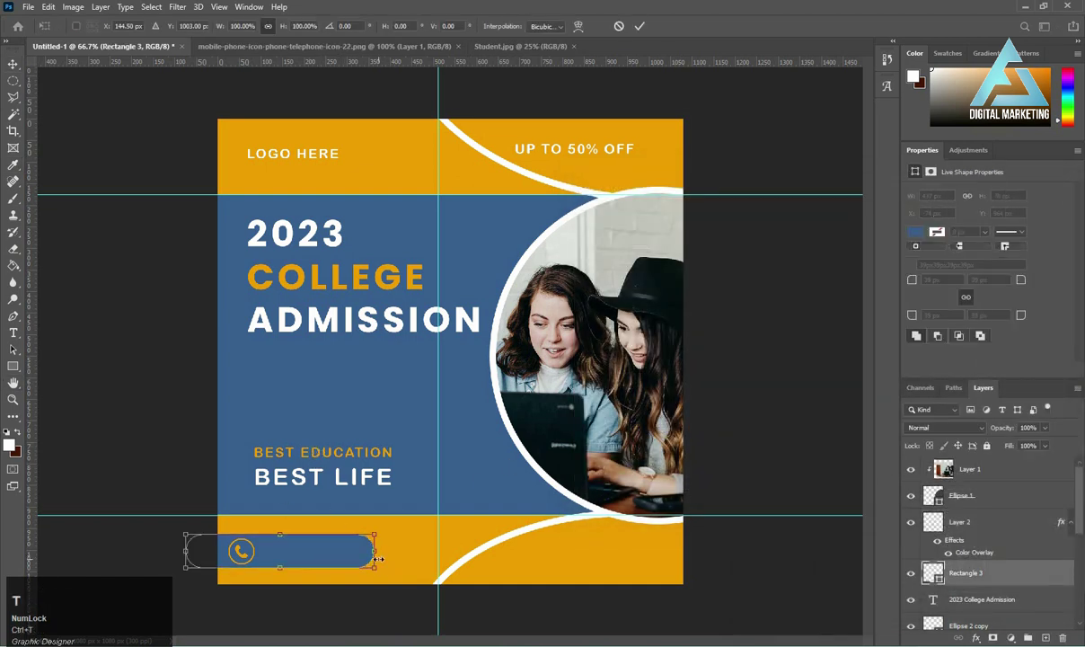
{"action": "left_click_drag", "start_coordinate": [378, 559], "coordinate": [428, 550]}
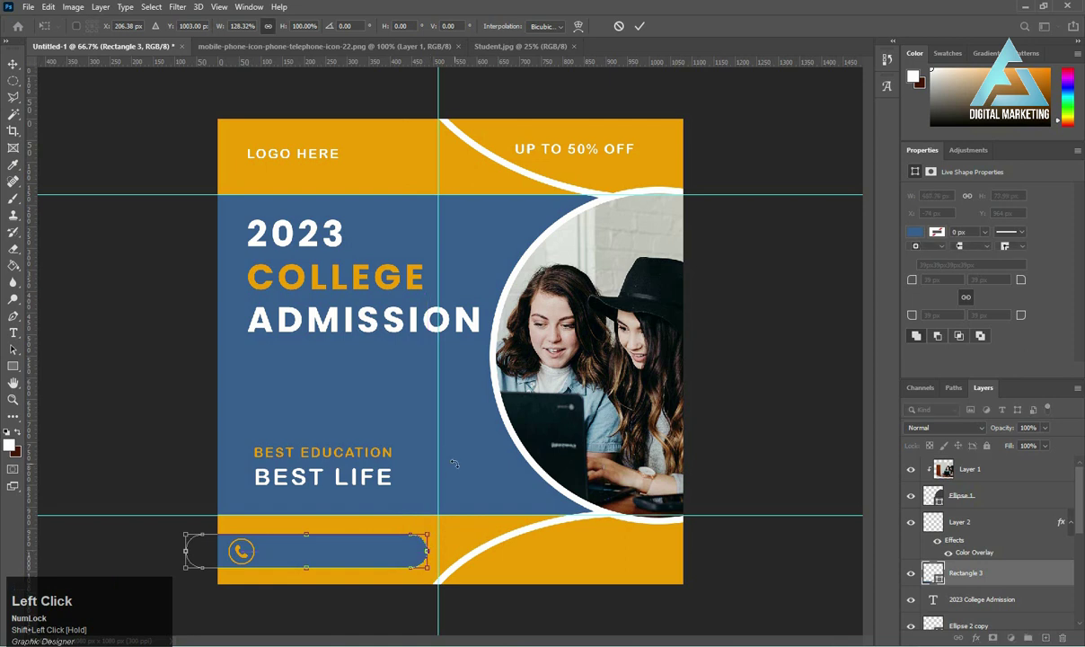
{"action": "left_click", "coordinate": [454, 465]}
- Duplicate the slogan text onto the blue bar, place its layer above the bar and replace the wording with the contact phone number
{"action": "key", "text": "alt"}
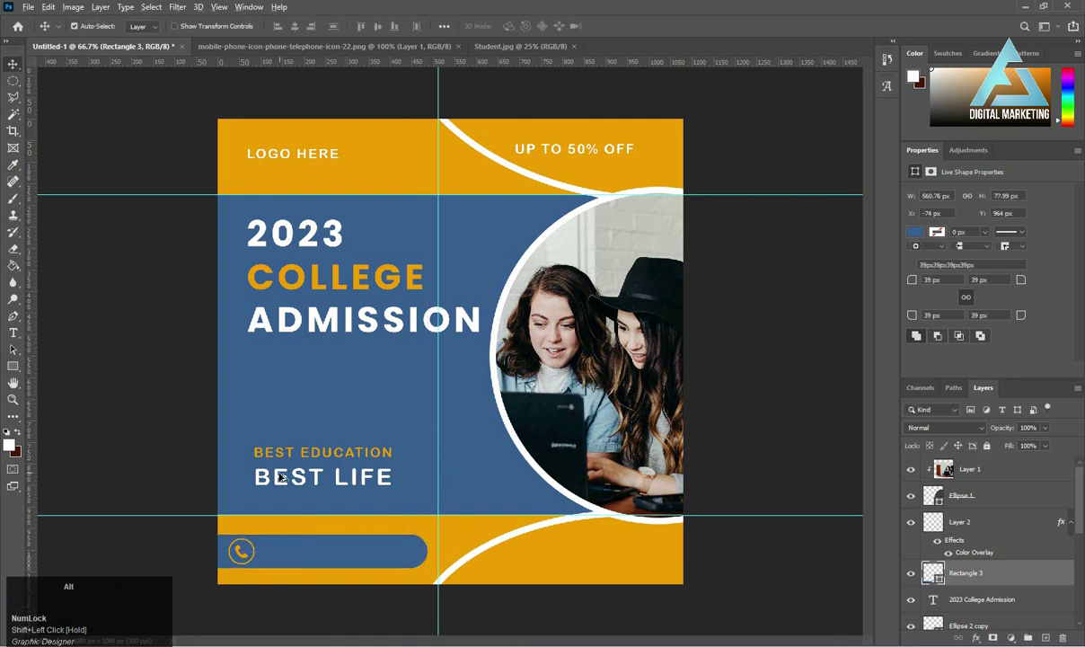
{"action": "left_click_drag", "start_coordinate": [278, 478], "coordinate": [291, 537]}
{"action": "left_click_drag", "start_coordinate": [990, 618], "coordinate": [974, 499]}
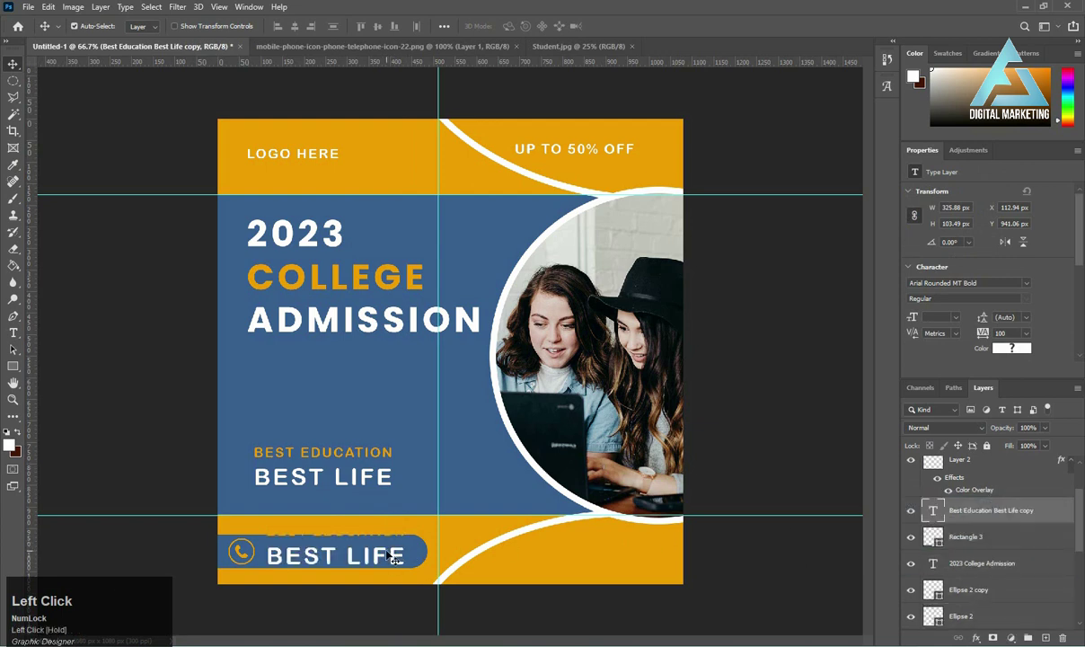
{"action": "key", "text": "t"}
{"action": "left_click", "coordinate": [347, 528]}
{"action": "key", "text": "ctrl+a"}
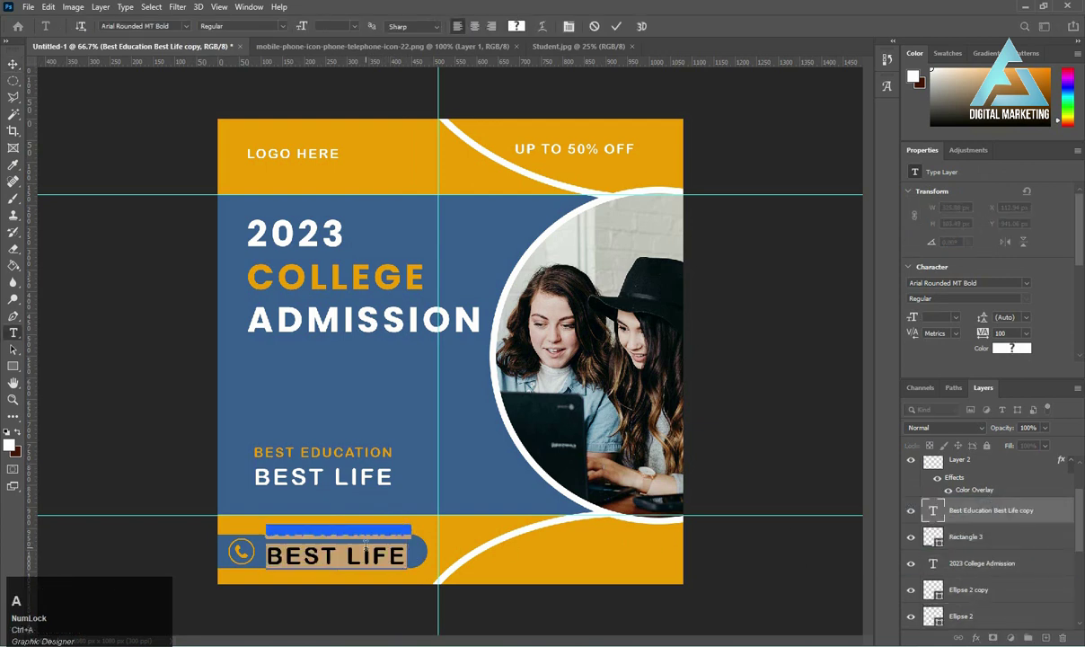
{"action": "key", "text": "BackSpace"}
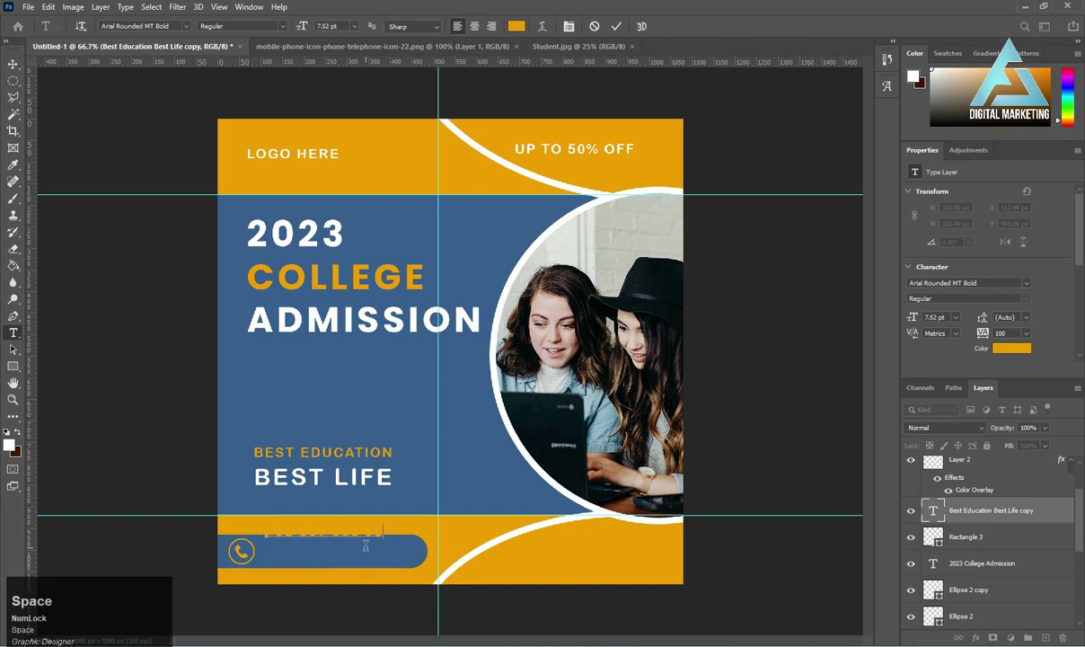
{"action": "key", "text": "ctrl+Return"}
{"action": "left_click", "coordinate": [13, 63]}
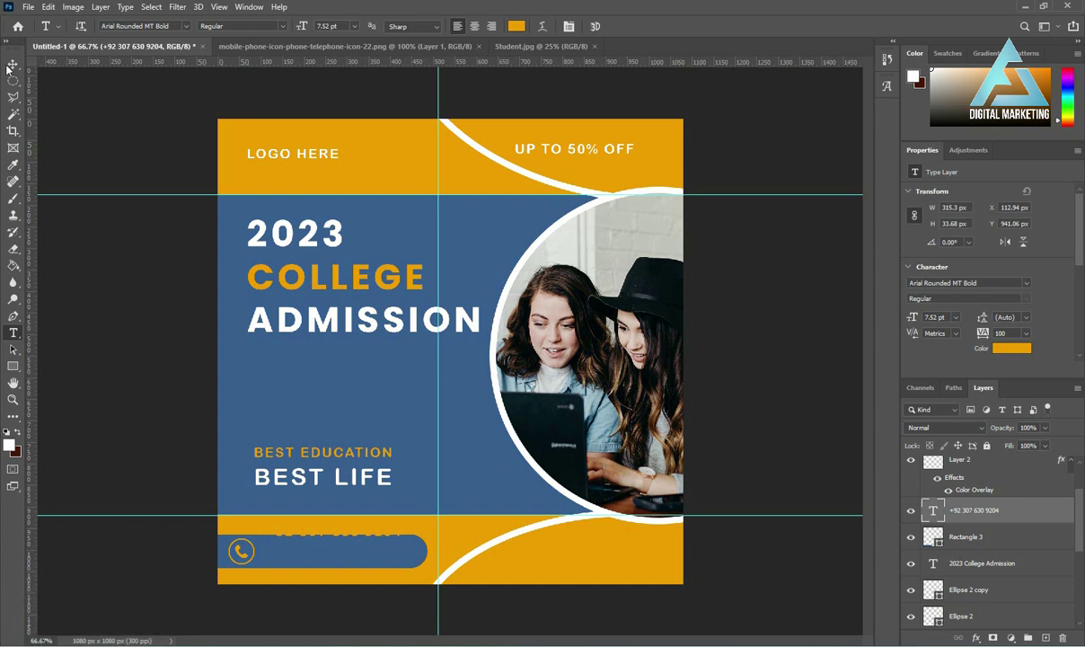
- Enlarge the phone number to about 113% (8.52 pt) and center it vertically in the blue bar beside the icon
{"action": "key", "text": "ctrl+t"}
{"action": "left_click_drag", "start_coordinate": [365, 533], "coordinate": [415, 559]}
{"action": "key", "text": "Return"}
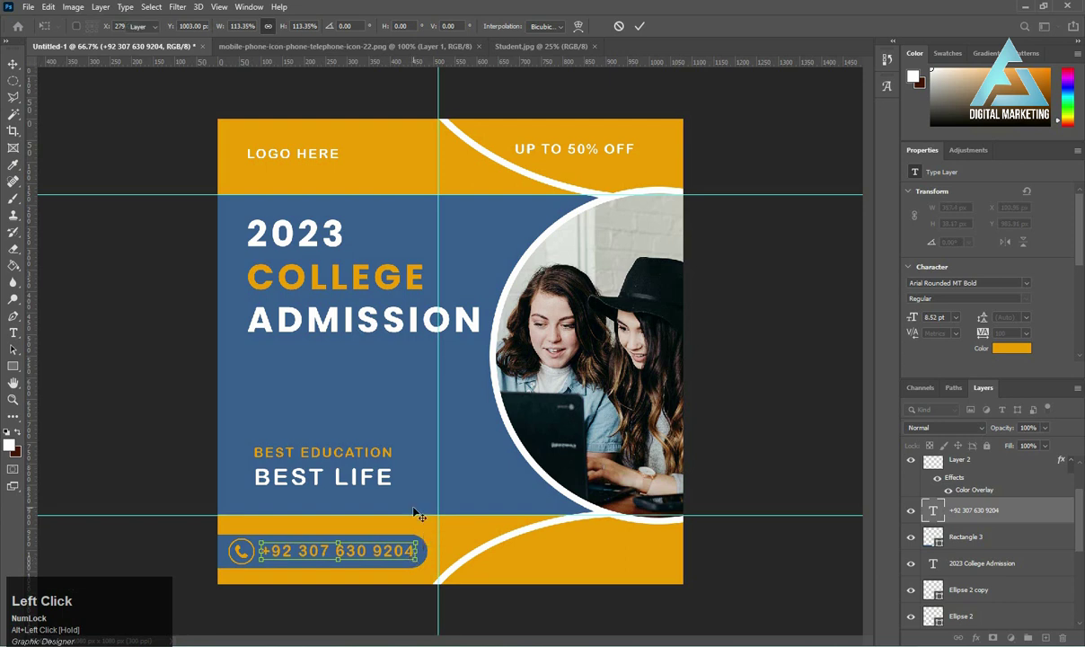
{"action": "key", "text": "Down"}
{"action": "key", "text": "Down"}
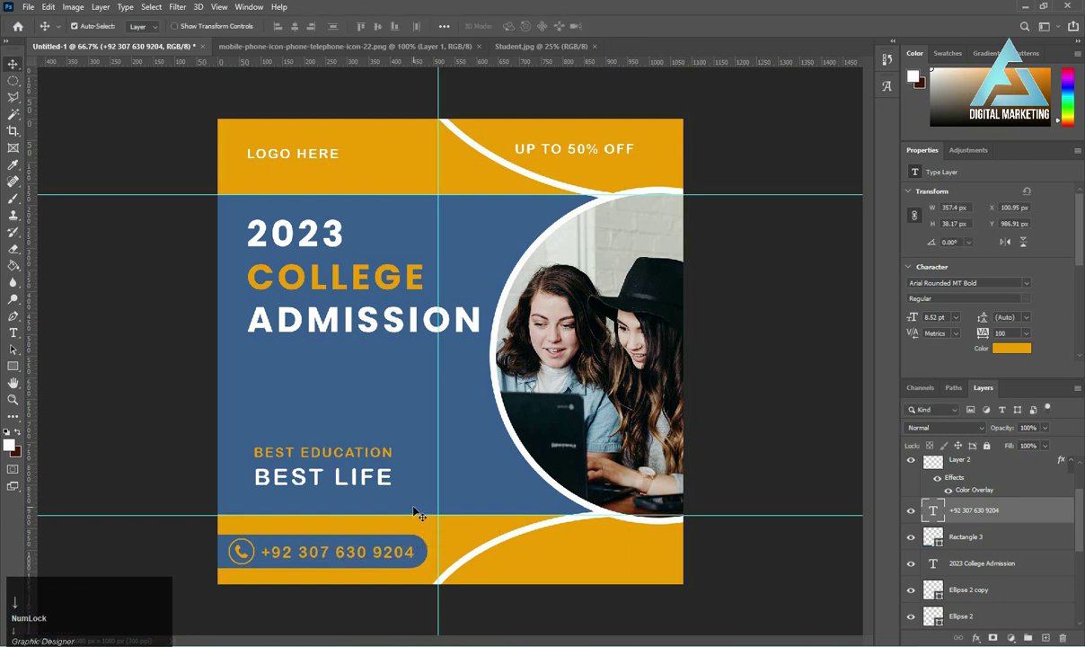
- Recolor the phone number text white, #ffffff
{"action": "left_click", "coordinate": [1011, 349]}
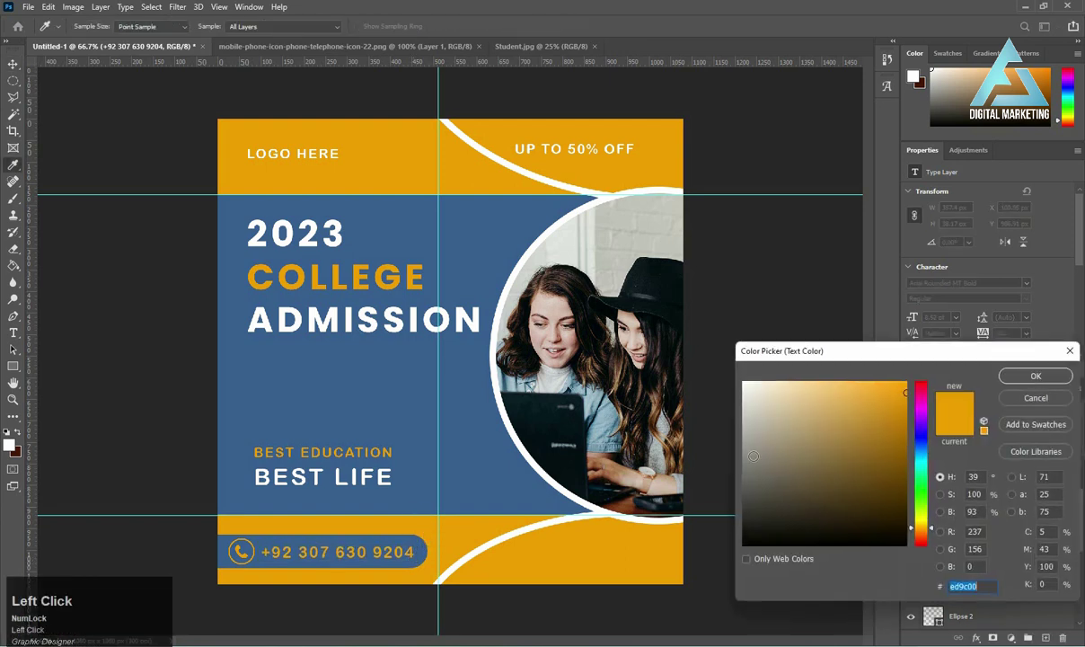
{"action": "left_click_drag", "start_coordinate": [744, 400], "coordinate": [742, 368]}
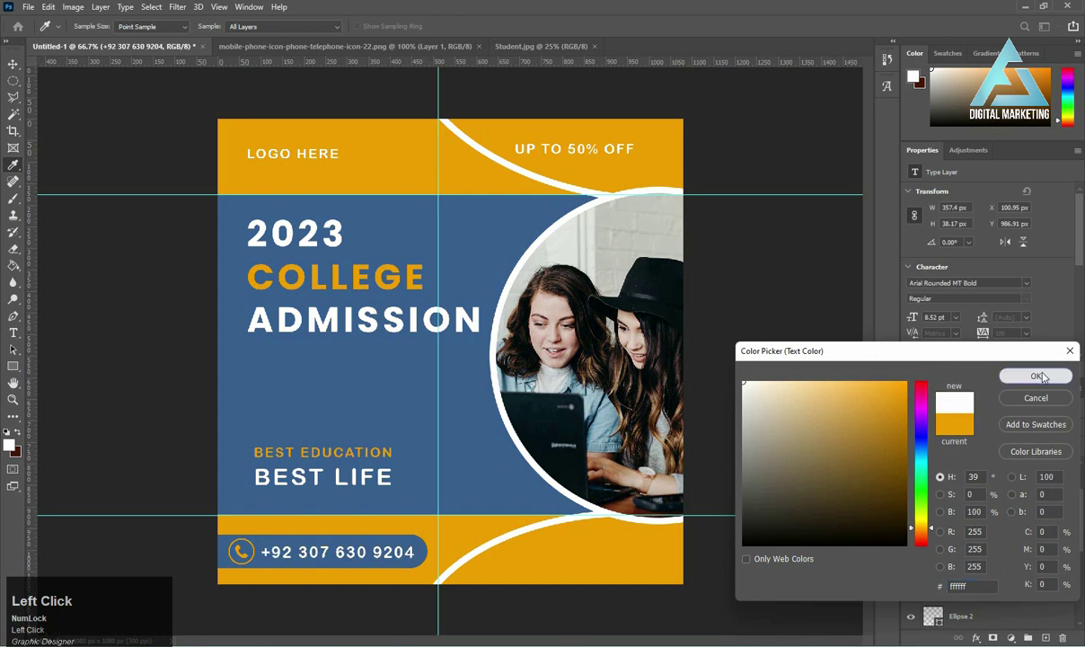
{"action": "left_click", "coordinate": [1035, 375]}
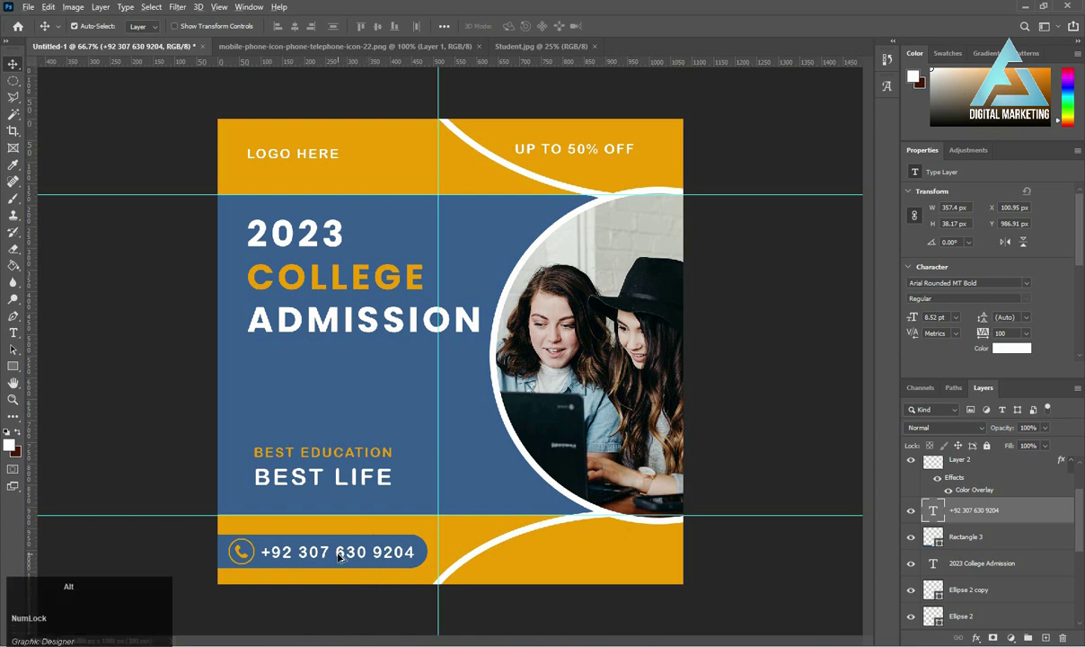
{"action": "left_click_drag", "start_coordinate": [340, 560], "coordinate": [323, 358]}
{"action": "key", "text": "t"}
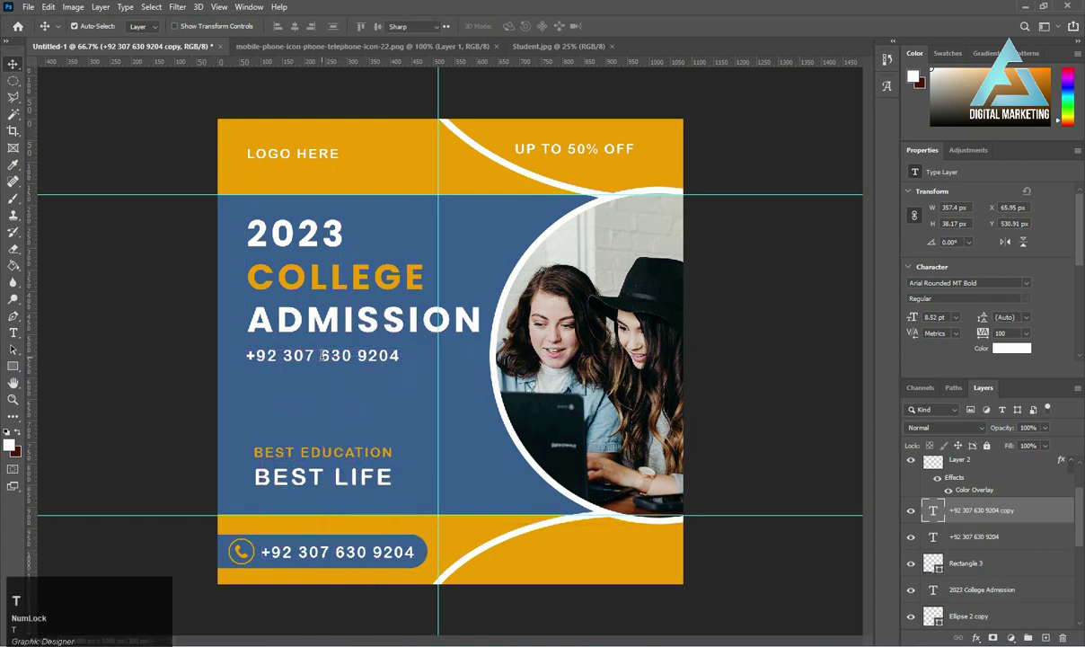
{"action": "left_click", "coordinate": [323, 356]}
{"action": "key", "text": "ctrl+a"}
{"action": "type", "text": "NO"}
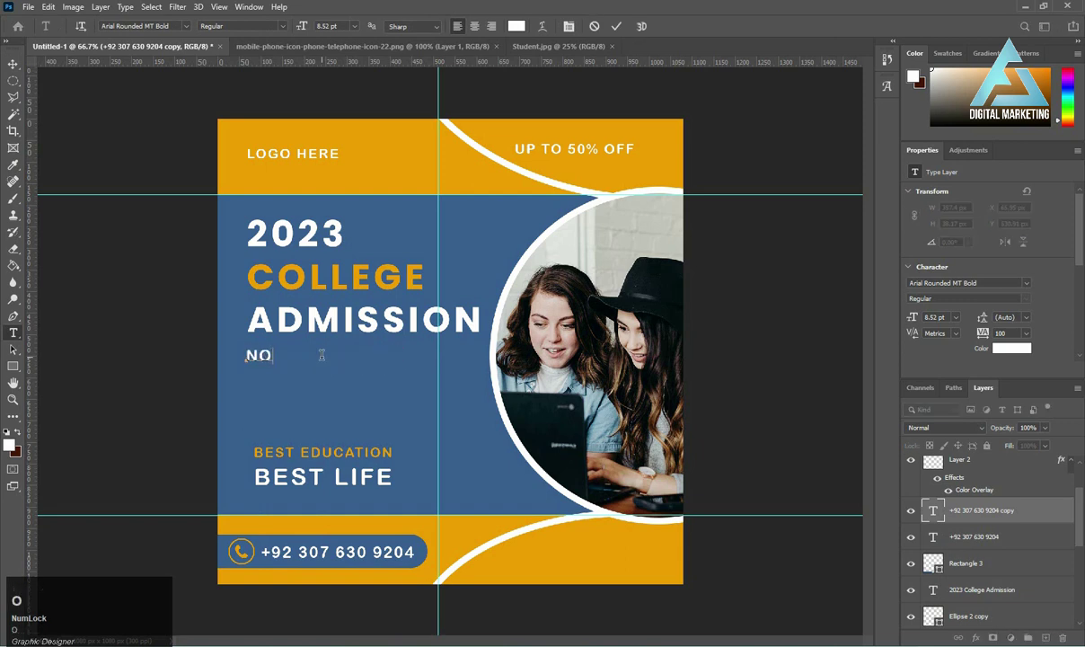
{"action": "type", "text": "W OPEN FOR REG"}
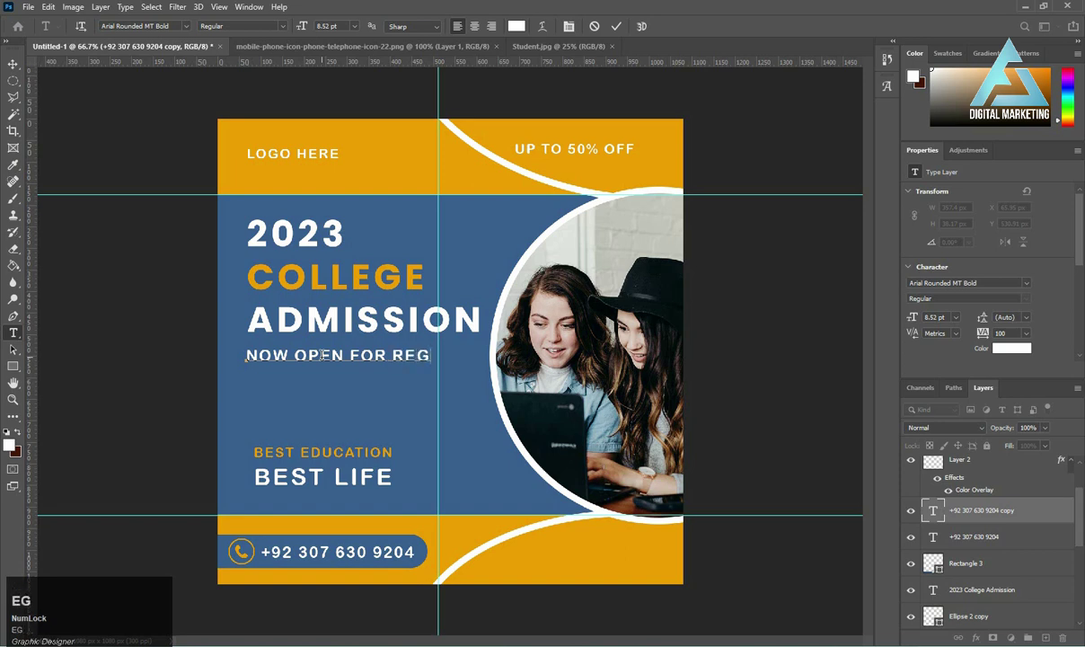
{"action": "type", "text": "ISTRA"}
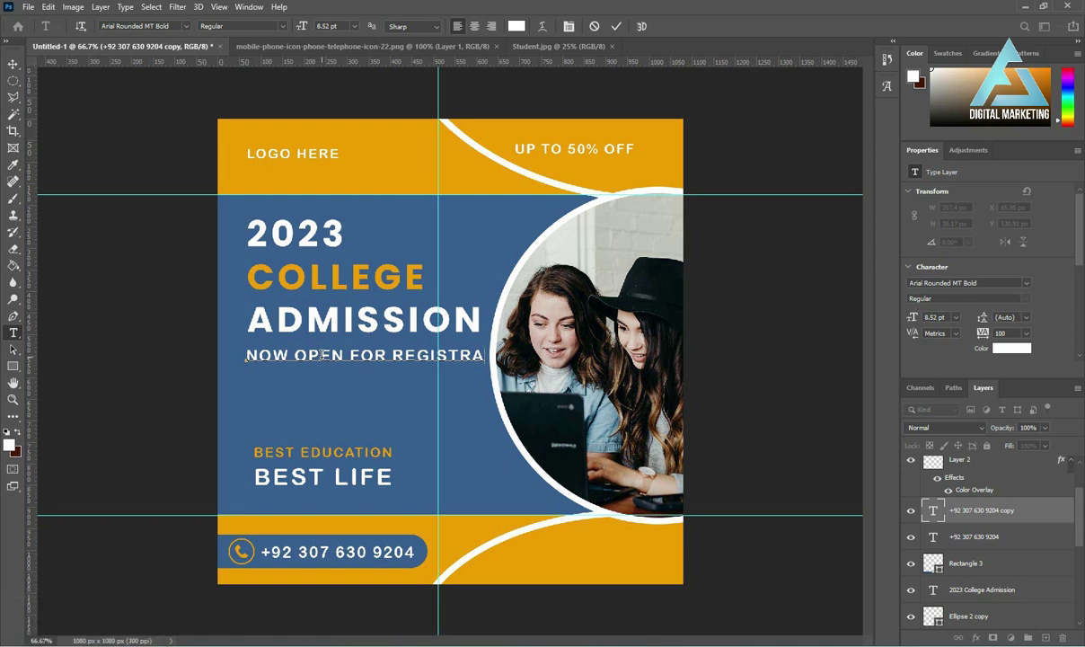
{"action": "type", "text": "TION"}
{"action": "left_click", "coordinate": [101, 365]}
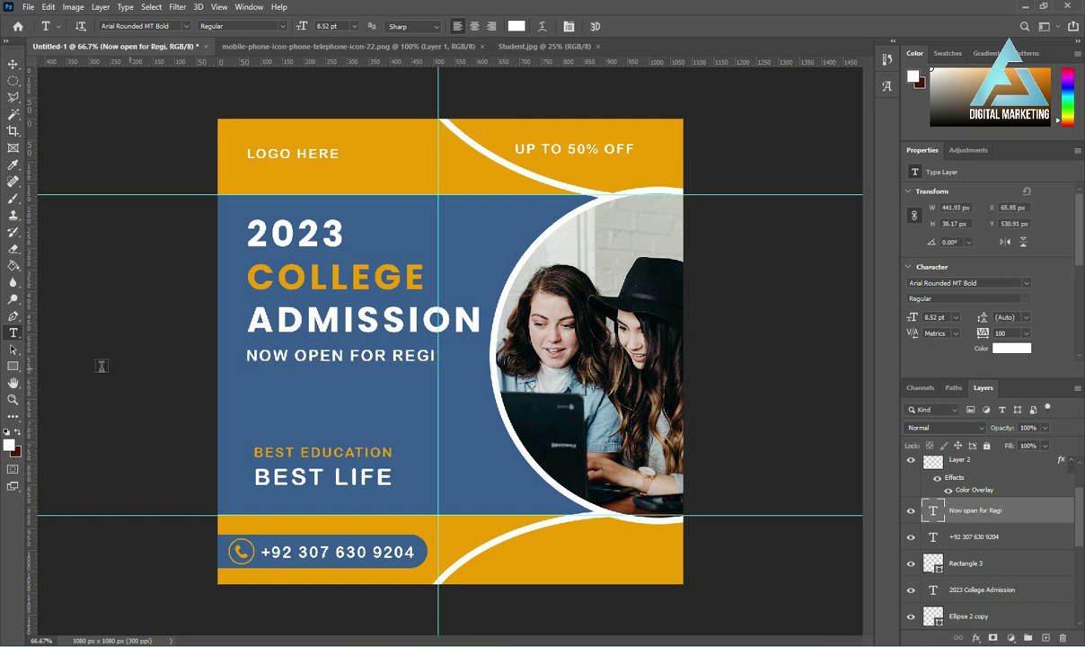
{"action": "left_click", "coordinate": [14, 63]}
{"action": "key", "text": "Delete"}
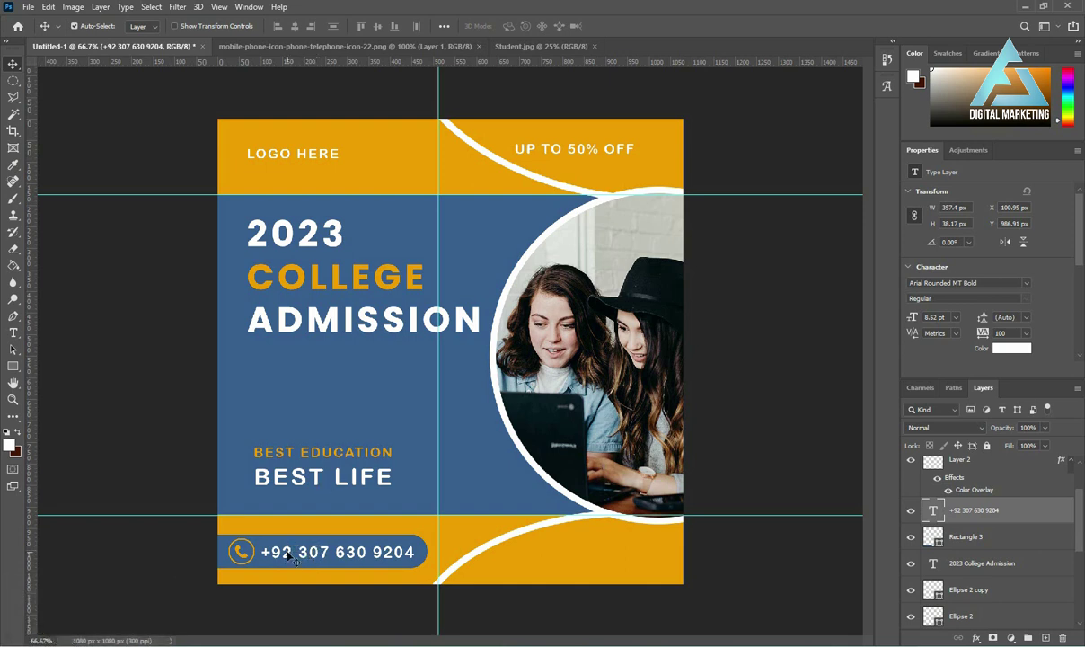
- Copy the phone number text to just below ADMISSION and change its wording to NOW OPEN FOR REGISTRATION
{"action": "left_click_drag", "start_coordinate": [288, 556], "coordinate": [276, 356]}
{"action": "key", "text": "t"}
{"action": "left_click", "coordinate": [299, 363]}
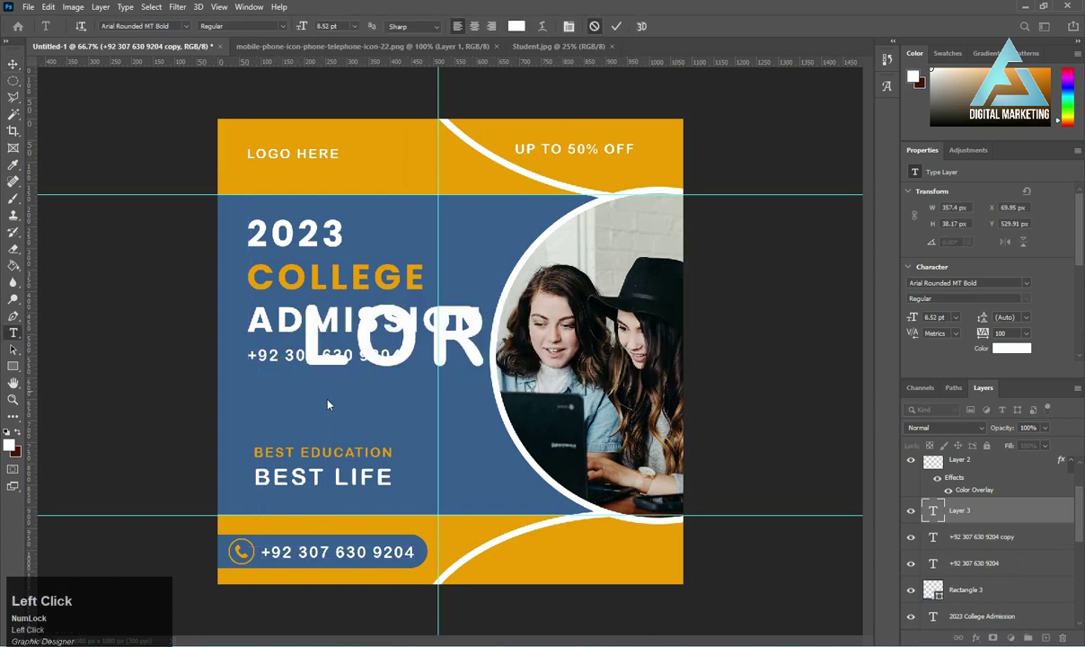
{"action": "left_click", "coordinate": [316, 356]}
{"action": "key", "text": "ctrl+a"}
{"action": "type", "text": "NOW "}
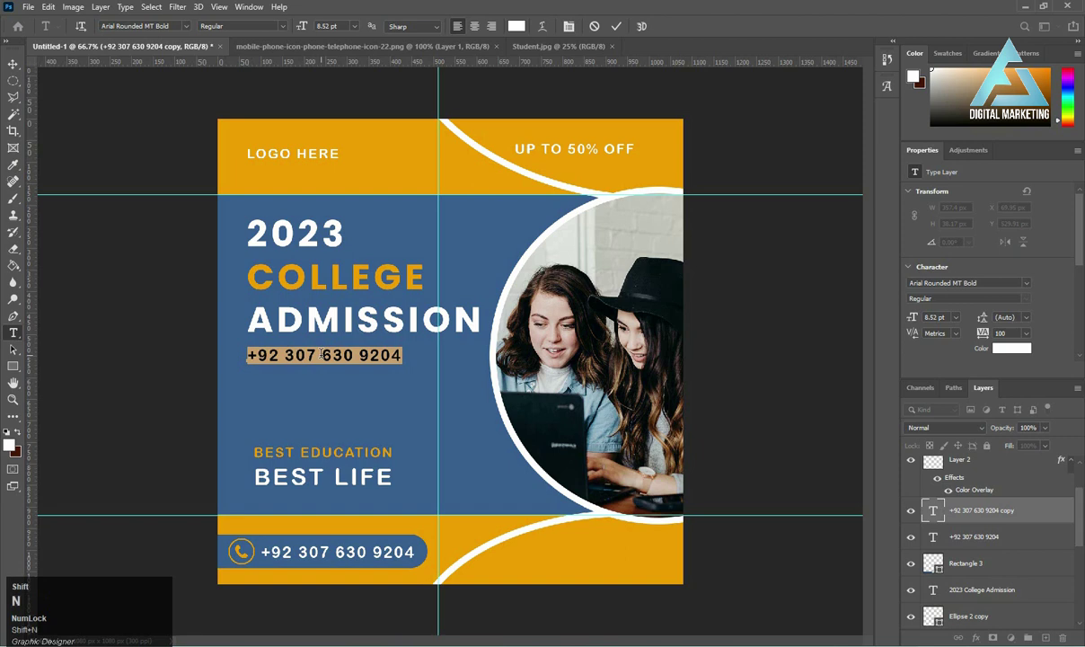
{"action": "type", "text": "OP"}
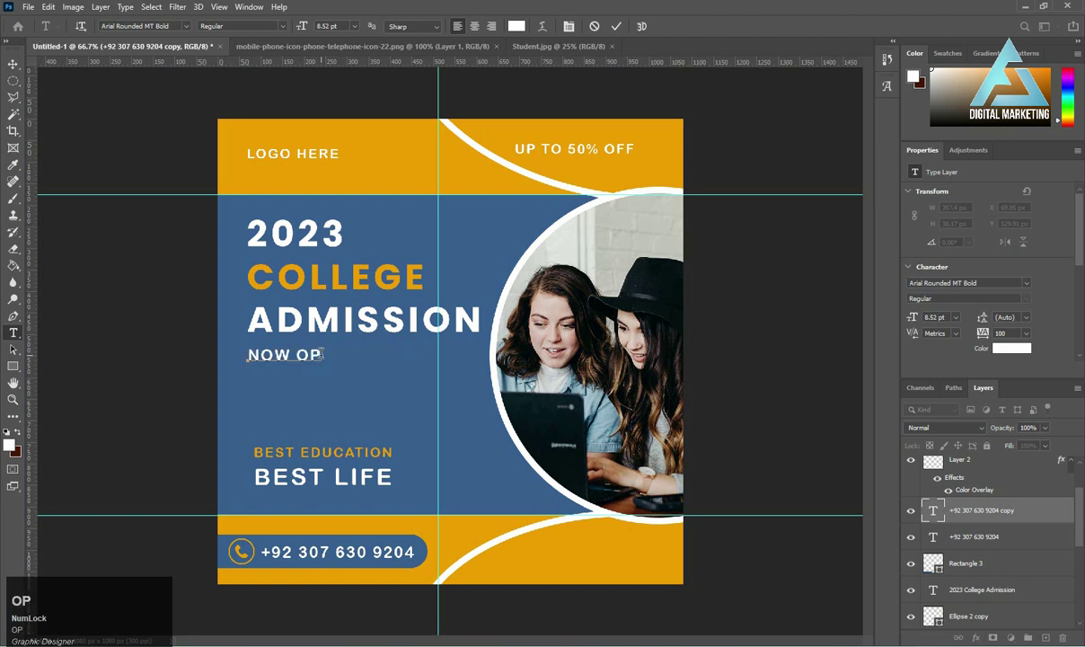
{"action": "type", "text": "EN FOR "}
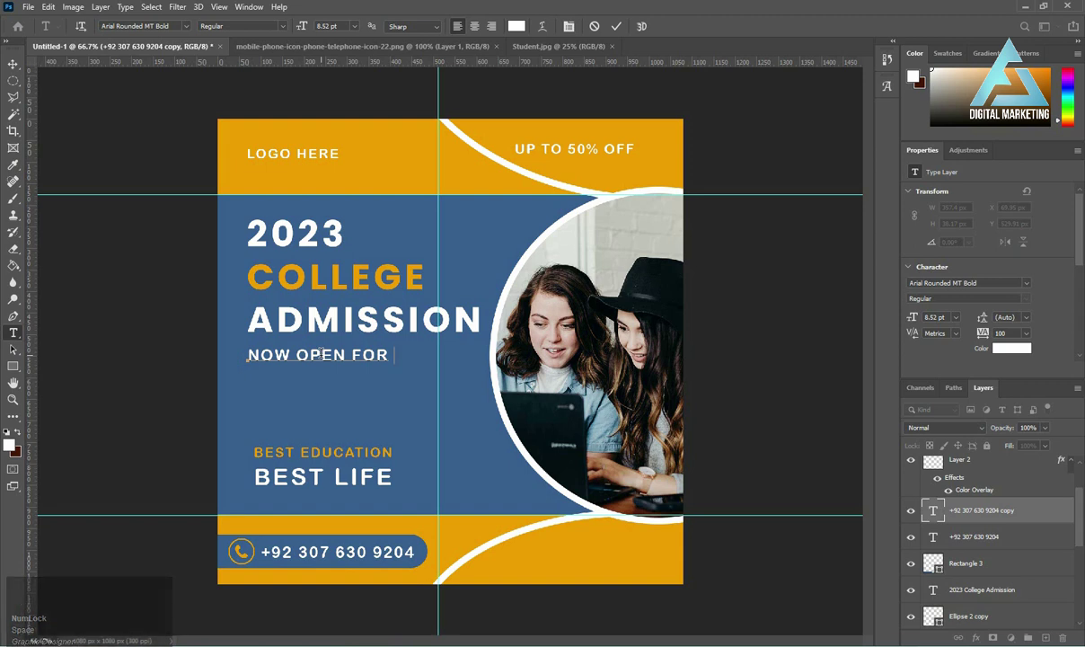
{"action": "type", "text": "REG"}
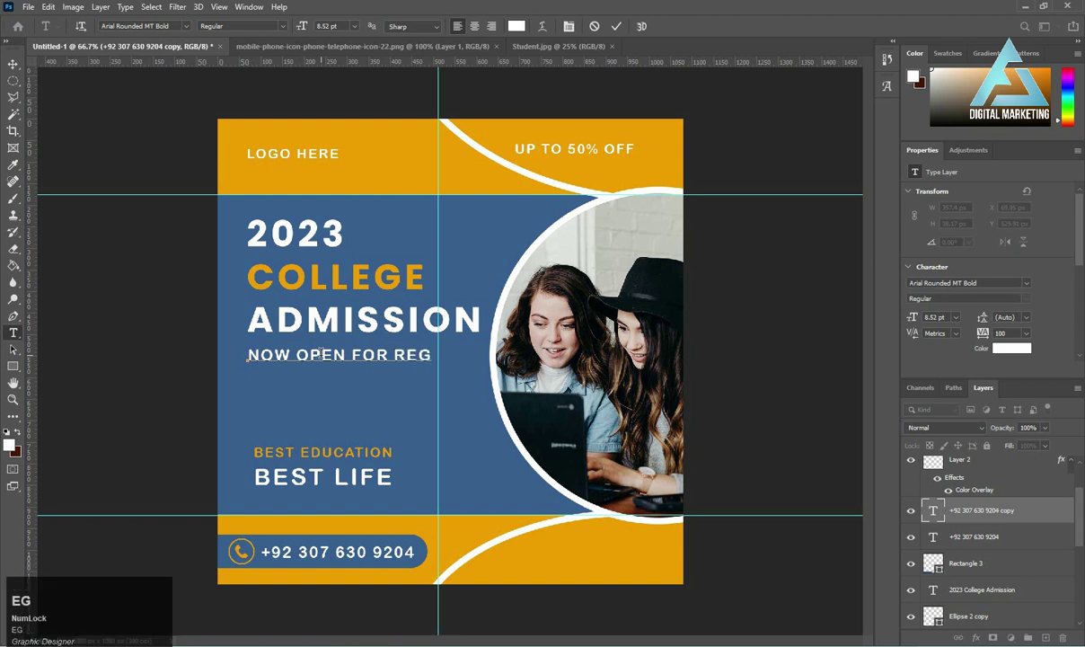
{"action": "type", "text": "ISTRATION"}
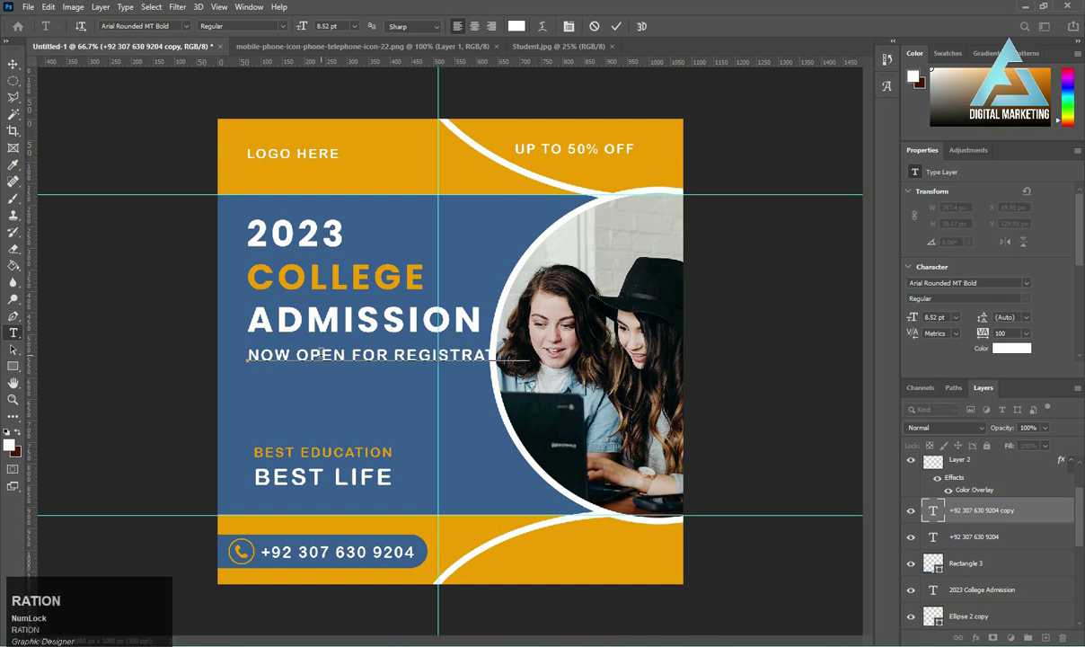
{"action": "left_click", "coordinate": [14, 63]}
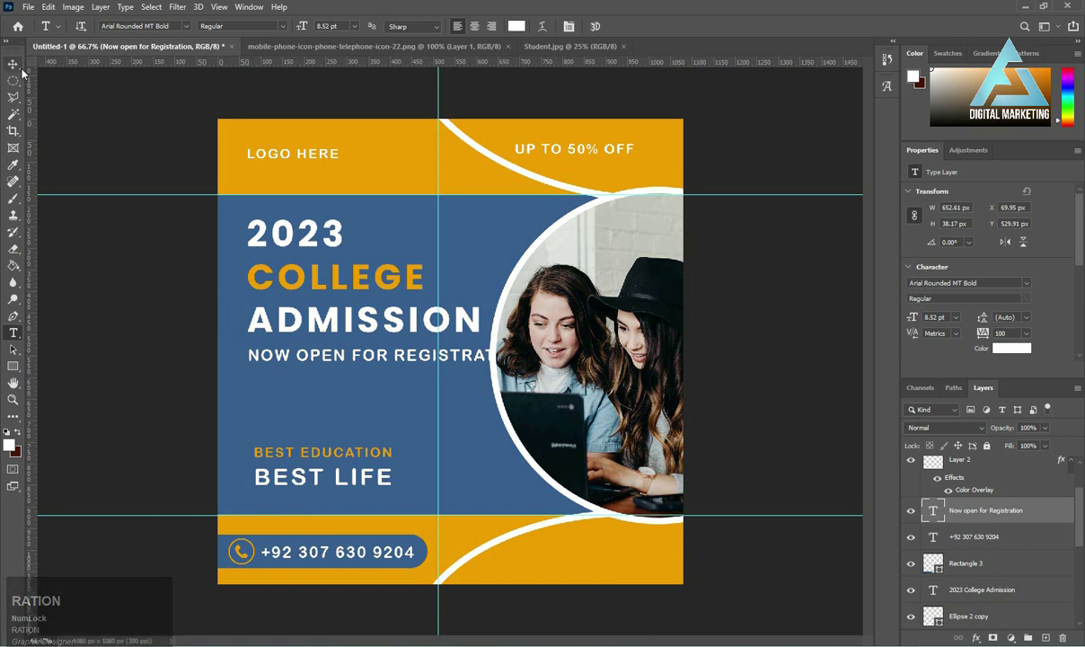
- Shrink the NOW OPEN FOR REGISTRATION text to about 84% (7.18 pt) and lower it slightly beneath ADMISSION
{"action": "key", "text": "ctrl+t"}
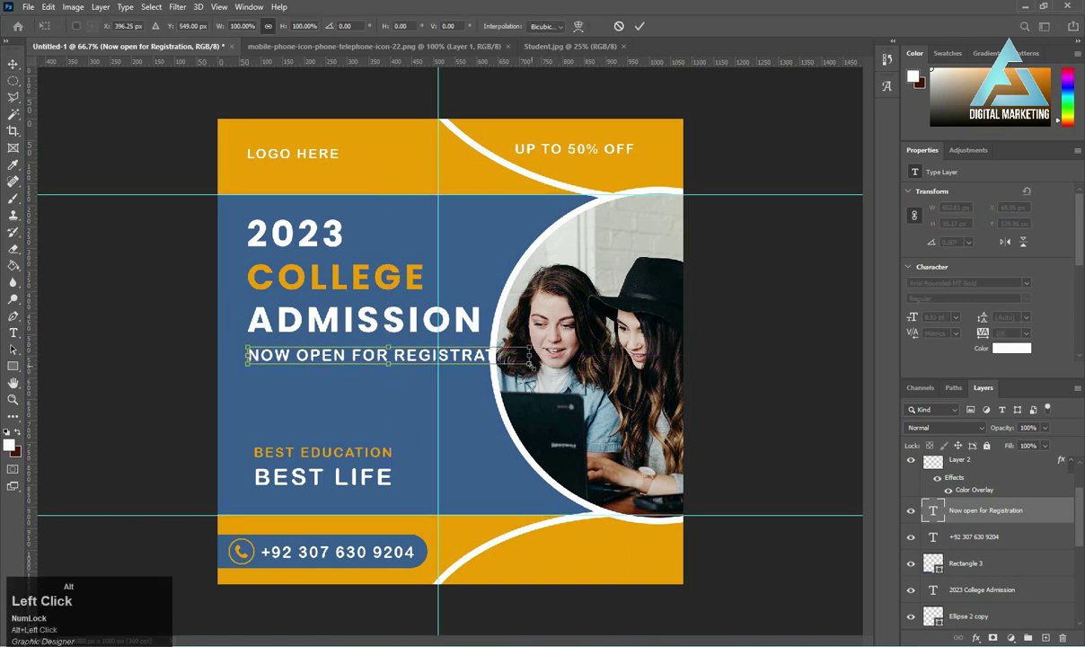
{"action": "left_click_drag", "start_coordinate": [530, 356], "coordinate": [465, 355]}
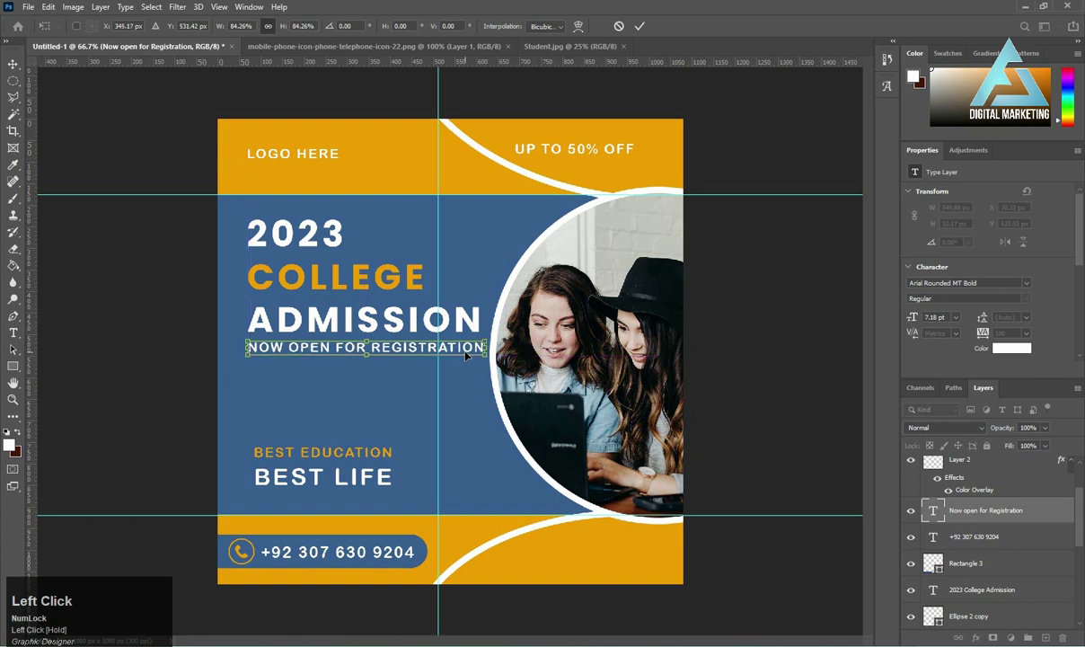
{"action": "double_click", "coordinate": [466, 356]}
{"action": "key", "text": "Down"}
{"action": "key", "text": "Down"}
{"action": "key", "text": "Down"}
{"action": "key", "text": "Down"}
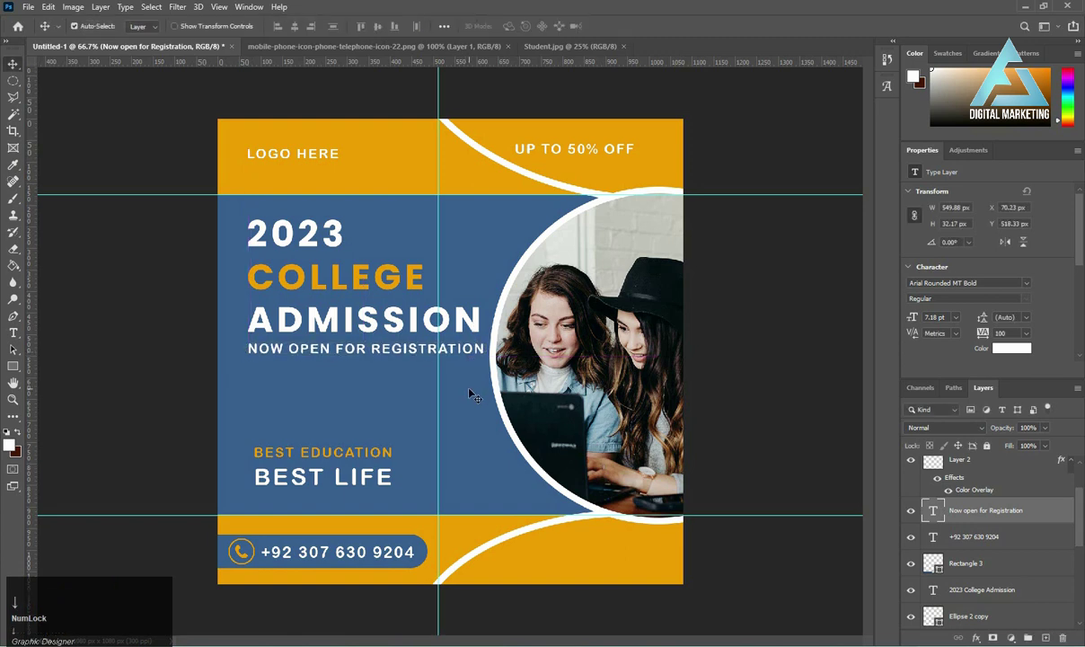
{"action": "key", "text": "Down"}
{"action": "key", "text": "Down"}
{"action": "key", "text": "Down"}
{"action": "key", "text": "Down"}
{"action": "key", "text": "Down"}
{"action": "key", "text": "Down"}
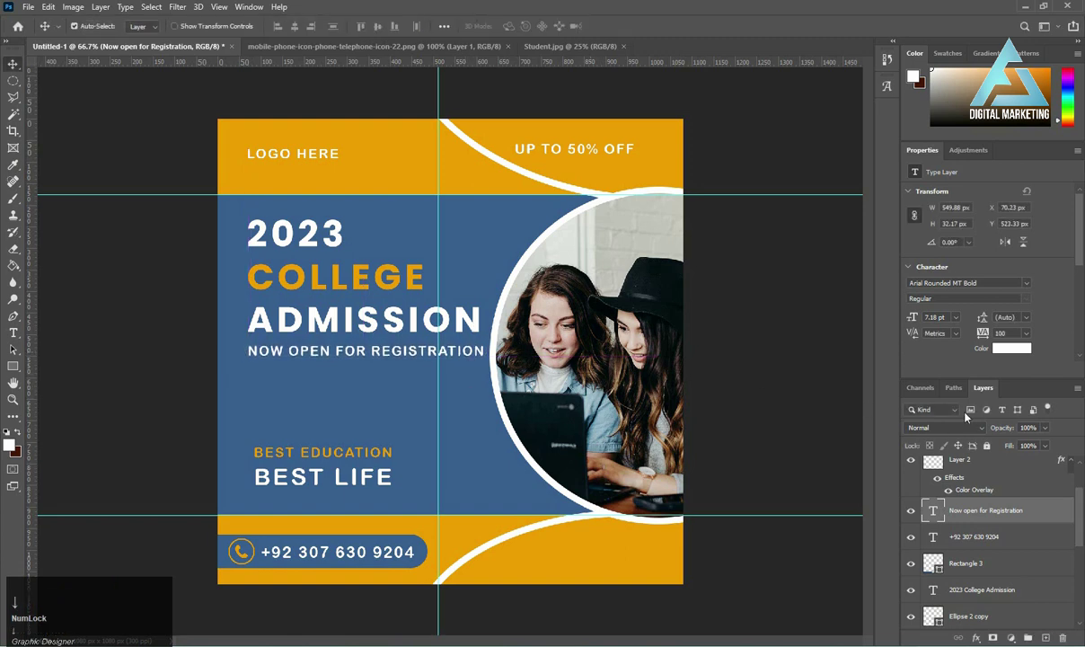
- Recolor the NOW OPEN FOR REGISTRATION text with the orange sampled from the top bar
{"action": "left_click", "coordinate": [1012, 348]}
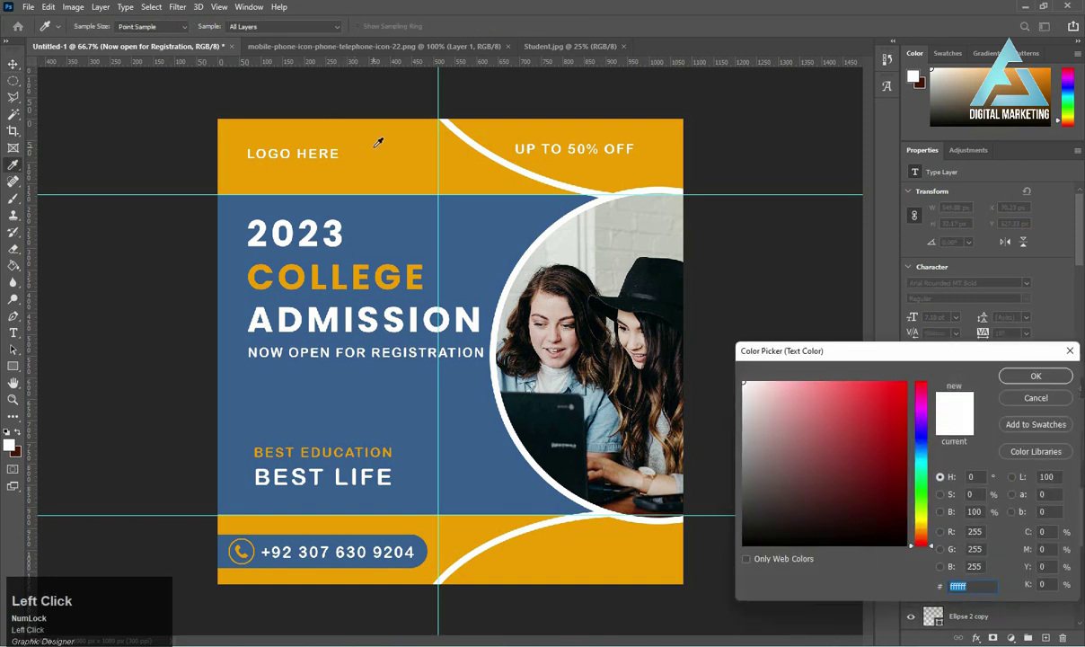
{"action": "left_click", "coordinate": [378, 142]}
{"action": "key", "text": "v"}
{"action": "left_click", "coordinate": [1035, 375]}
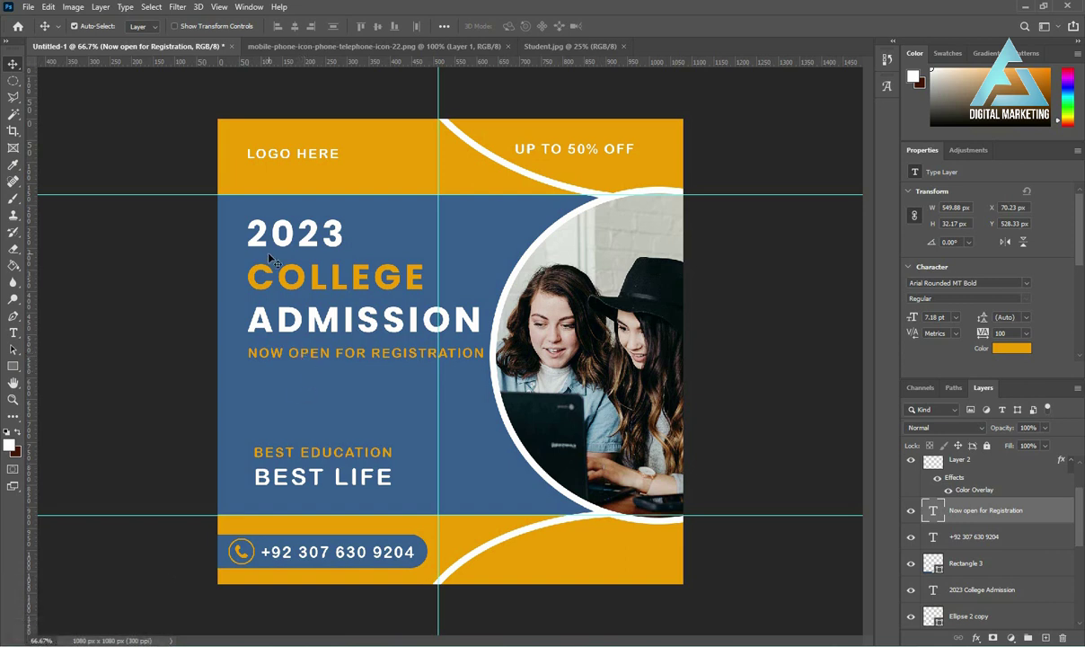
- Left-align the logo text, headline, registration line, slogan and phone number, and nudge them 4 px to the right
{"action": "left_click", "coordinate": [252, 158]}
{"action": "left_click", "coordinate": [249, 355], "text": "shift"}
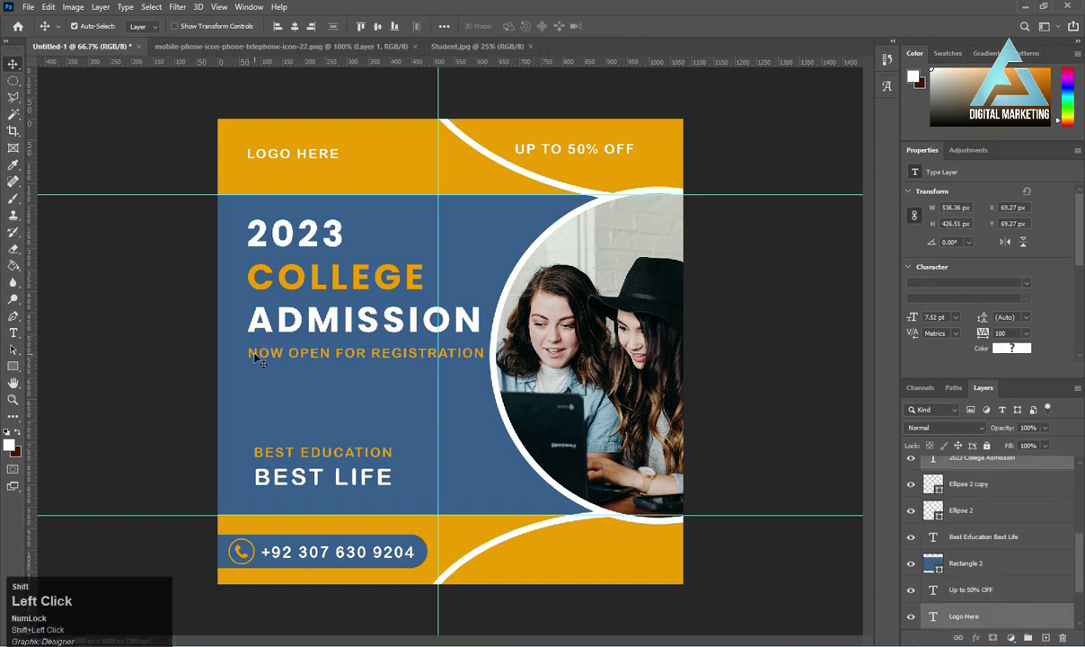
{"action": "left_click", "coordinate": [257, 456], "text": "shift"}
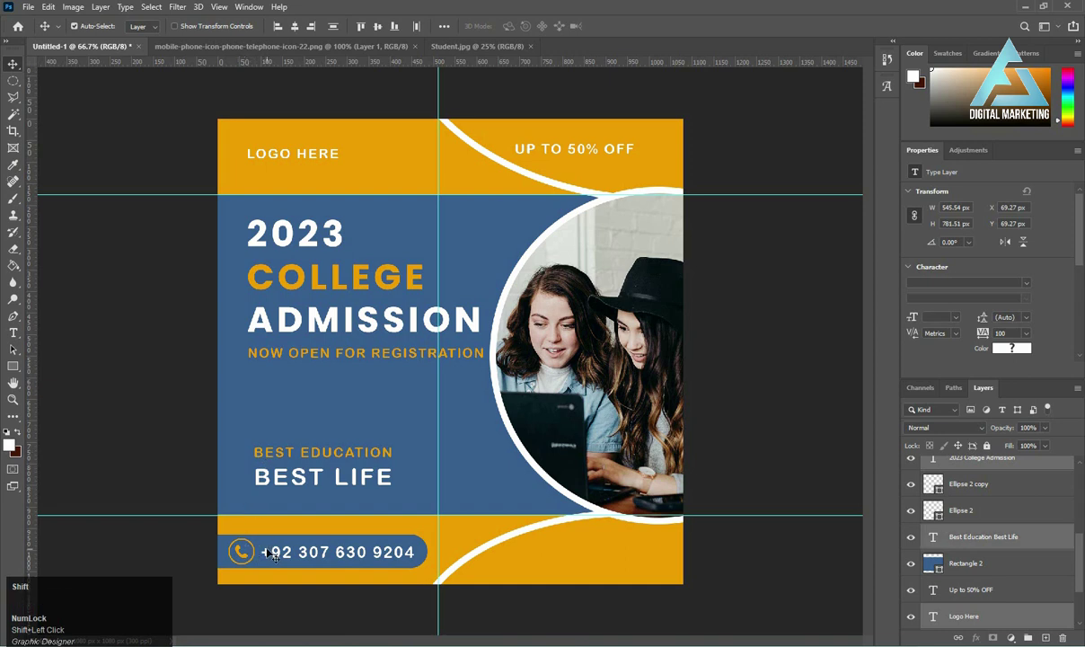
{"action": "left_click", "coordinate": [269, 554], "text": "shift"}
{"action": "left_click", "coordinate": [277, 26]}
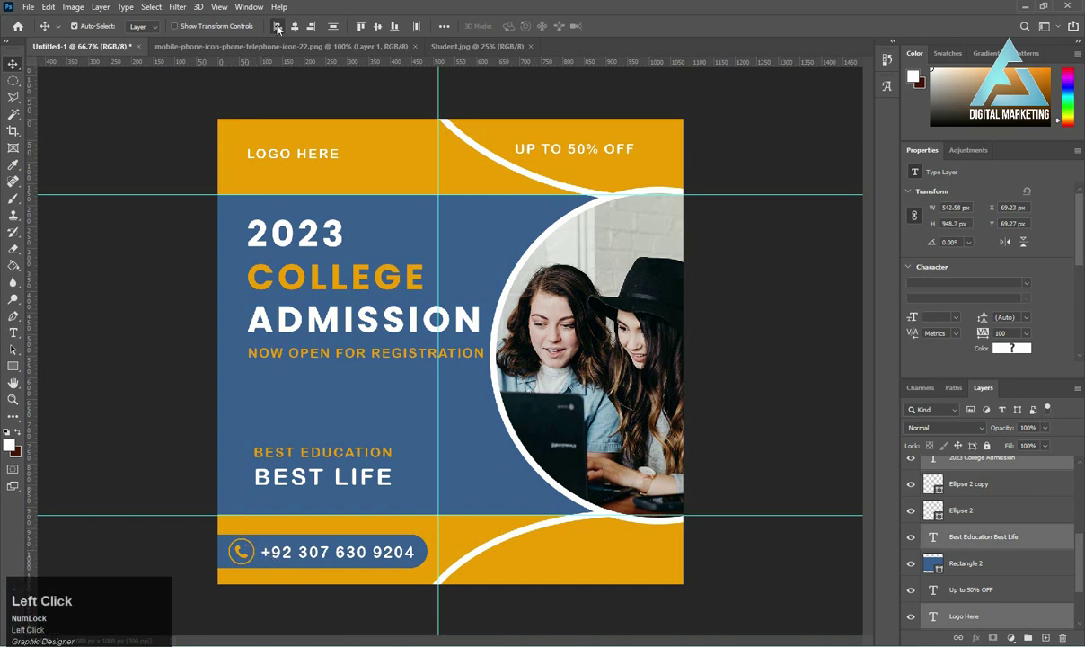
{"action": "key", "text": "Right"}
{"action": "key", "text": "Right"}
{"action": "key", "text": "Right"}
{"action": "key", "text": "Right"}
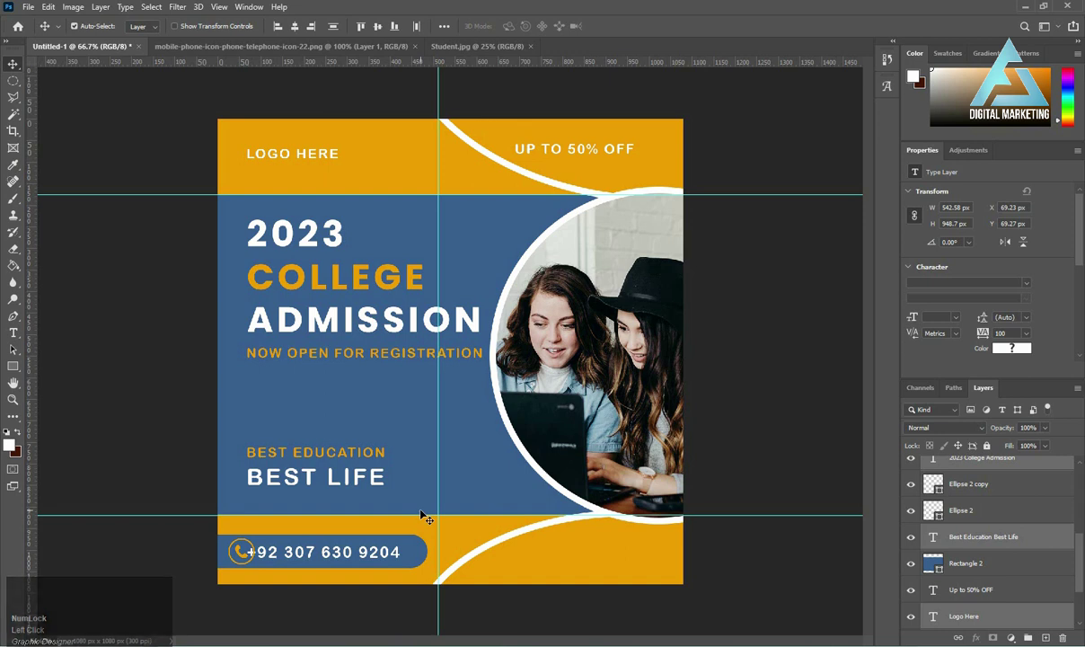
{"action": "left_click", "coordinate": [305, 606]}
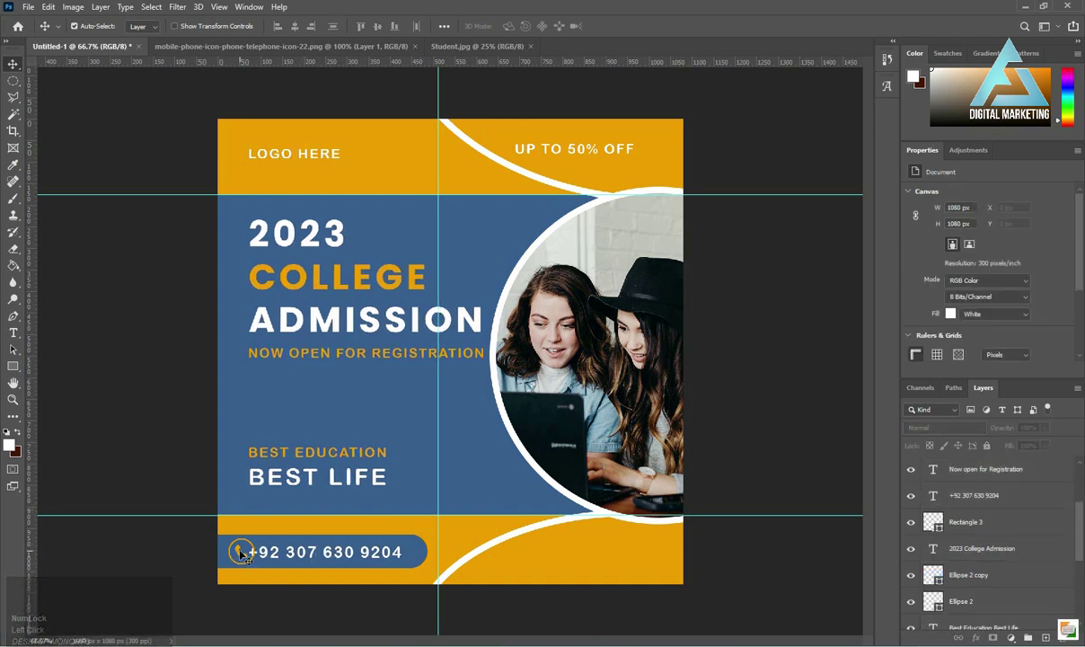
- Shrink the phone icon to about 77.5% (46 px) and shift it left, clear of the phone number
{"action": "left_click", "coordinate": [241, 551]}
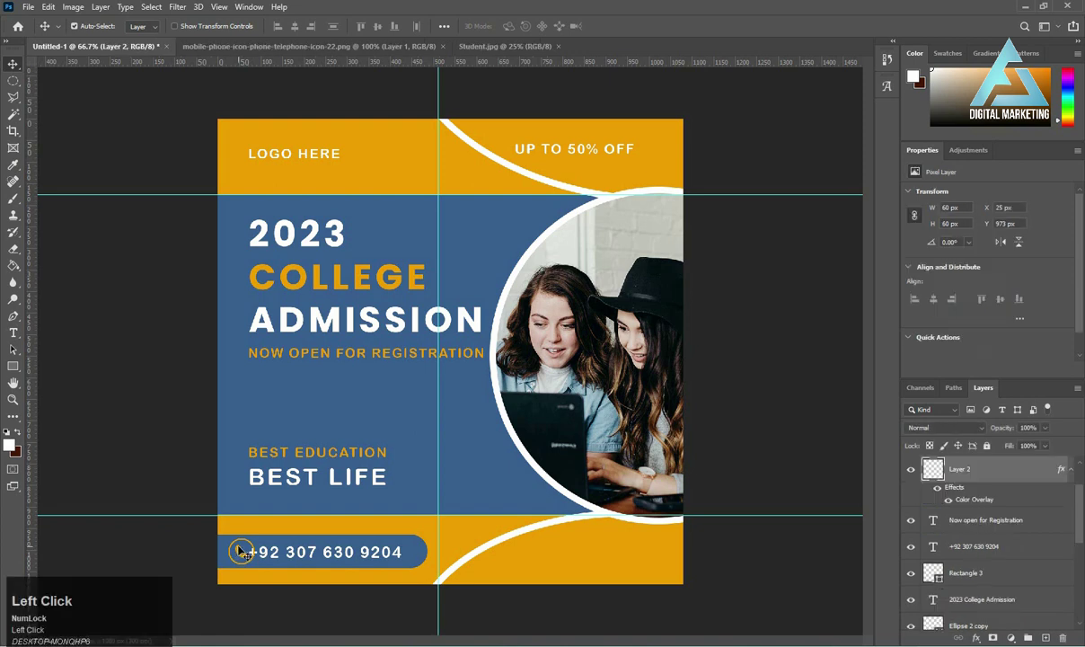
{"action": "key", "text": "ctrl+t"}
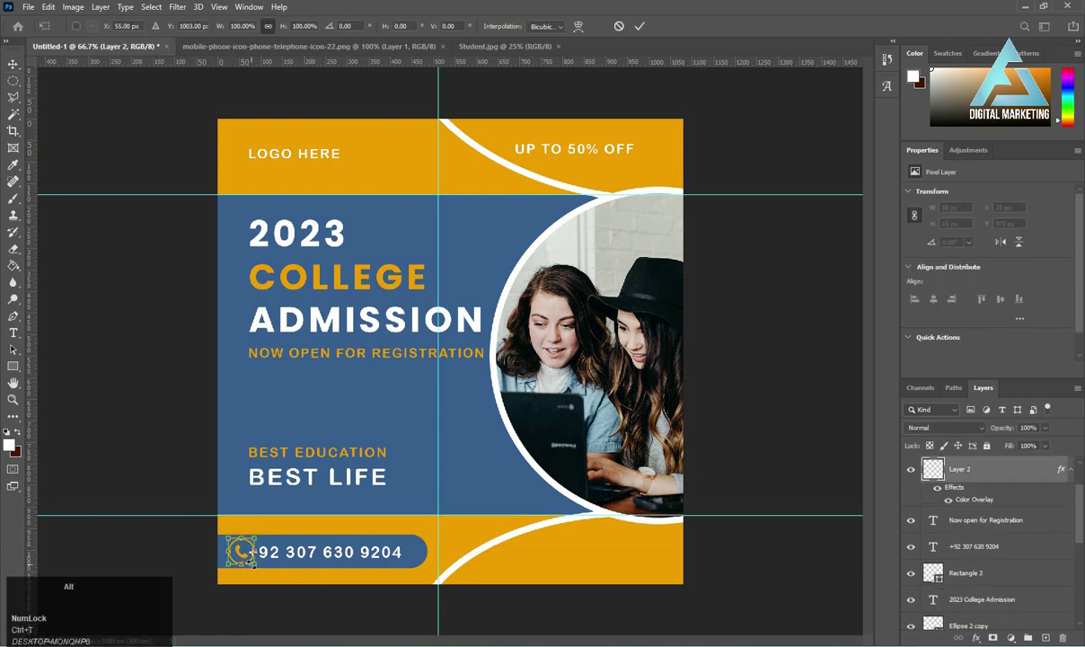
{"action": "left_click_drag", "start_coordinate": [256, 565], "coordinate": [255, 571]}
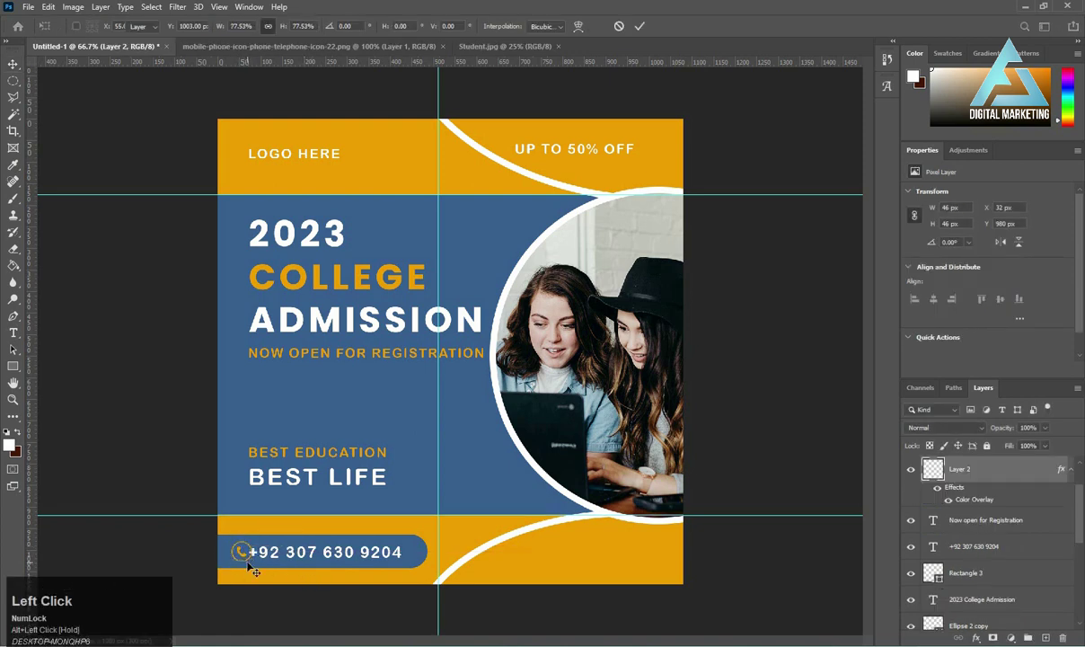
{"action": "key", "text": "Return"}
{"action": "key", "text": "Left"}
{"action": "key", "text": "Left"}
{"action": "key", "text": "Left"}
{"action": "key", "text": "Left"}
{"action": "key", "text": "Left"}
{"action": "key", "text": "Left"}
{"action": "key", "text": "Left"}
{"action": "key", "text": "Left"}
{"action": "key", "text": "Left"}
{"action": "key", "text": "Left"}
{"action": "key", "text": "Left"}
{"action": "key", "text": "Left"}
{"action": "key", "text": "Left"}
{"action": "key", "text": "Left"}
{"action": "key", "text": "Left"}
{"action": "key", "text": "Left"}
{"action": "key", "text": "Left"}
{"action": "key", "text": "Left"}
{"action": "key", "text": "Left"}
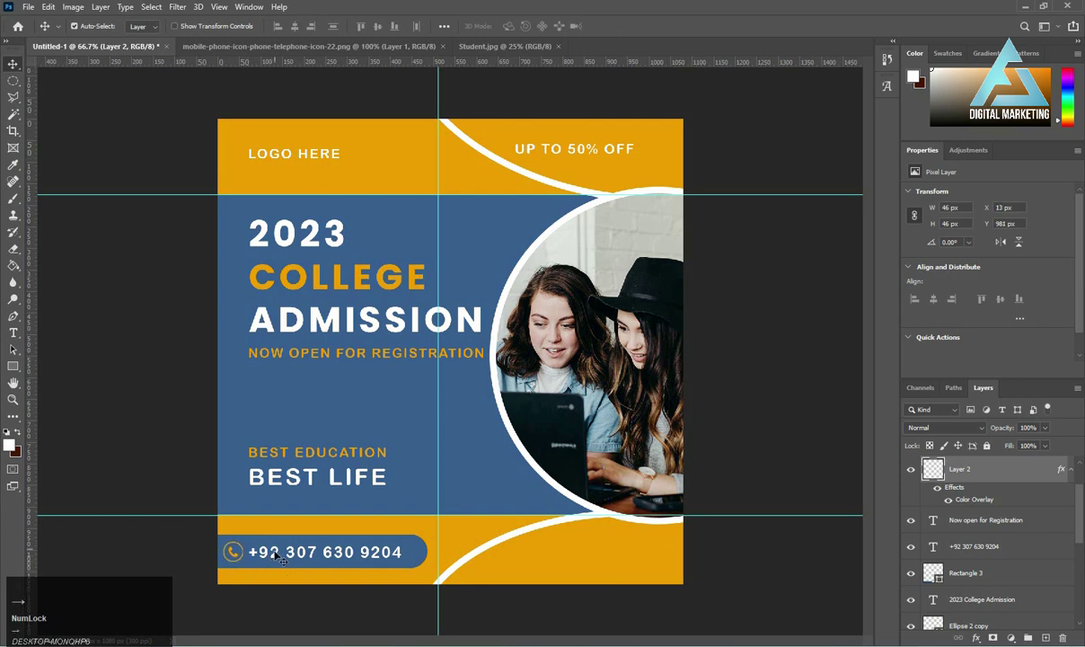
{"action": "key", "text": "Right"}
{"action": "key", "text": "Right"}
{"action": "key", "text": "Right"}
{"action": "key", "text": "Right"}
{"action": "key", "text": "Right"}
- Nudge the phone number text slightly right, away from the phone icon
{"action": "left_click", "coordinate": [343, 553]}
{"action": "key", "text": "Right"}
{"action": "key", "text": "Right"}
{"action": "key", "text": "Right"}
{"action": "key", "text": "Right"}
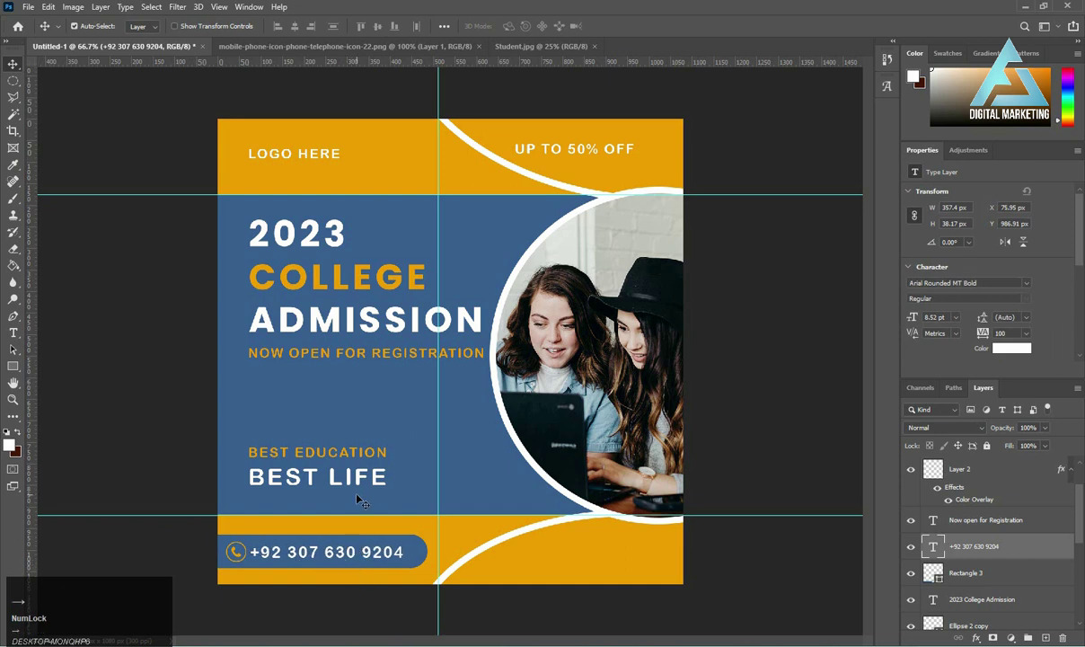
- Recolor the UP TO 50% OFF text with the background blue, #375f90
{"action": "left_click", "coordinate": [550, 152]}
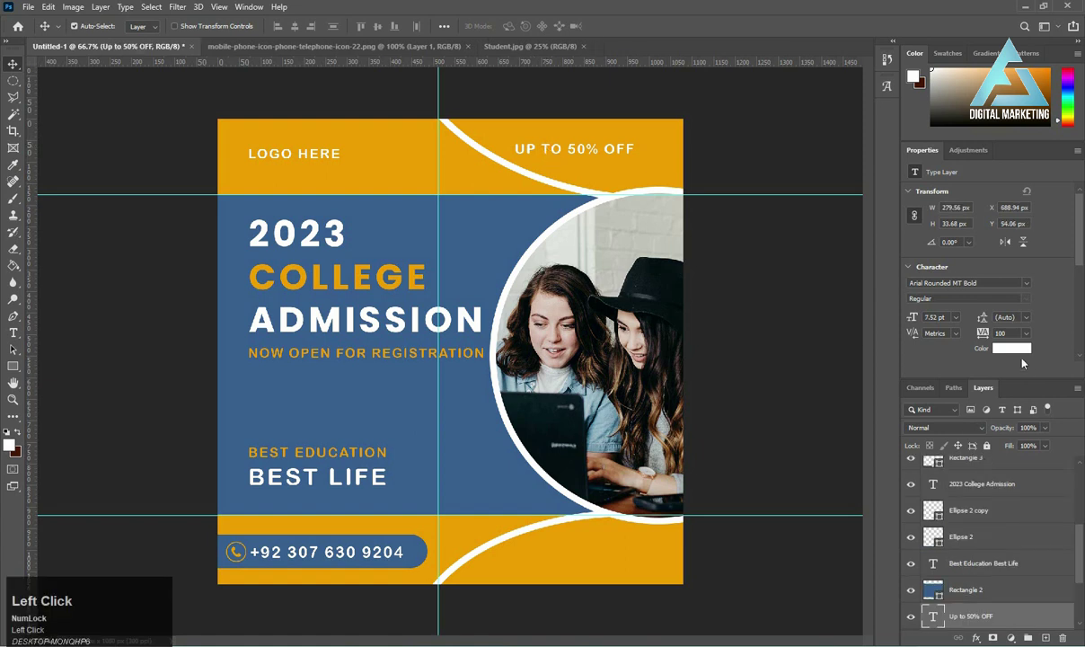
{"action": "left_click", "coordinate": [1011, 348]}
{"action": "left_click", "coordinate": [509, 228]}
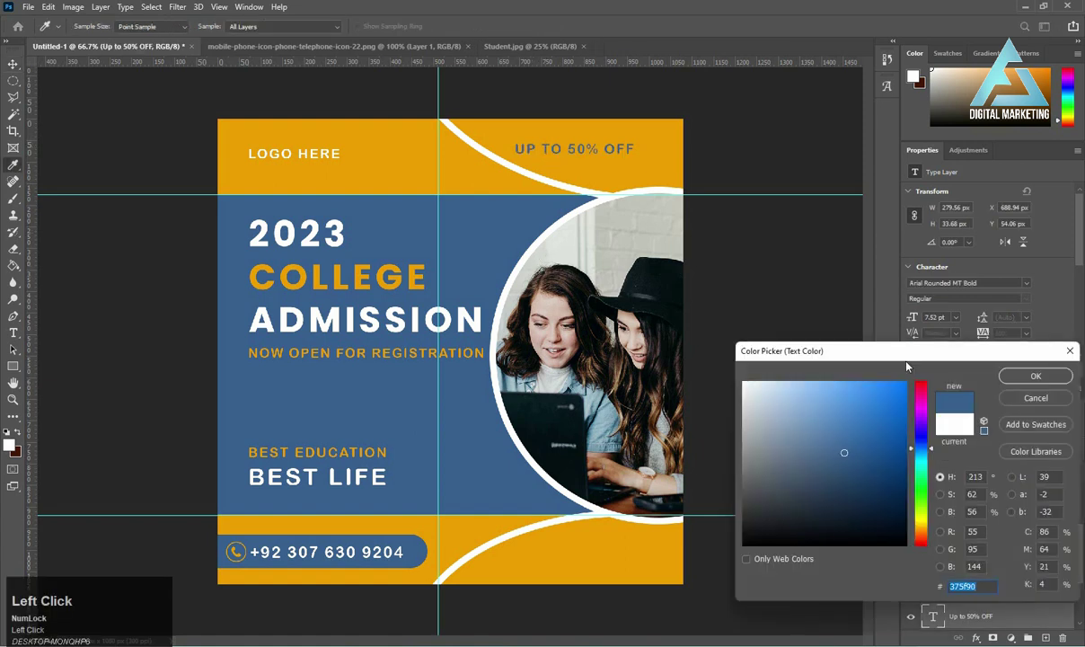
{"action": "left_click", "coordinate": [1030, 375]}
- Enlarge the UP TO 50% OFF text from its center to about 114% (8.58 pt)
{"action": "key", "text": "ctrl+t"}
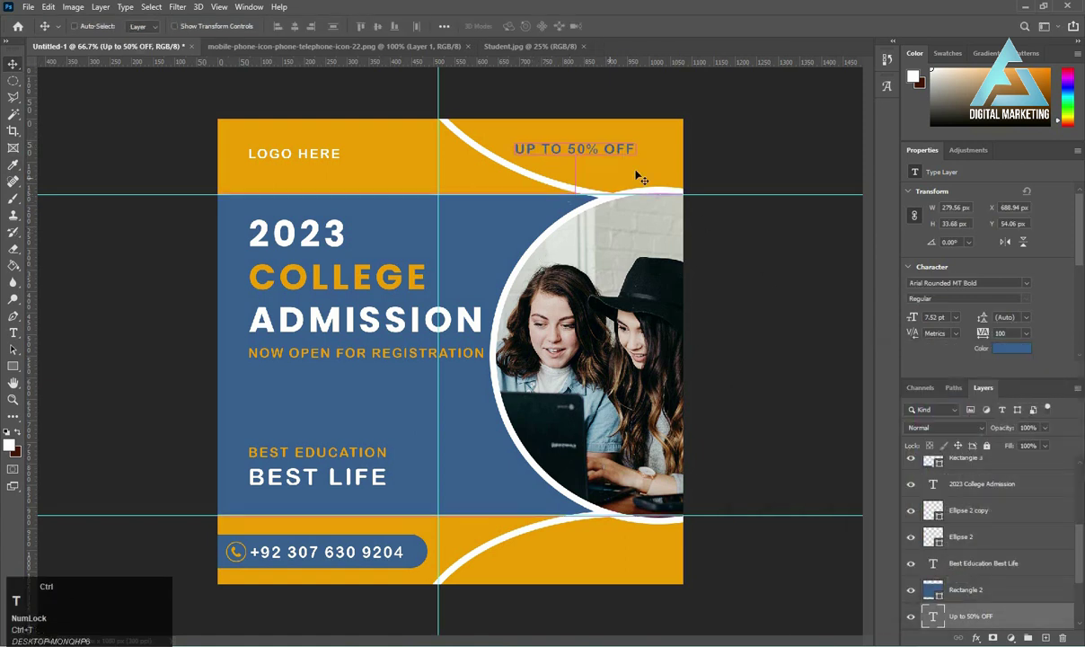
{"action": "left_click_drag", "start_coordinate": [635, 154], "coordinate": [648, 162]}
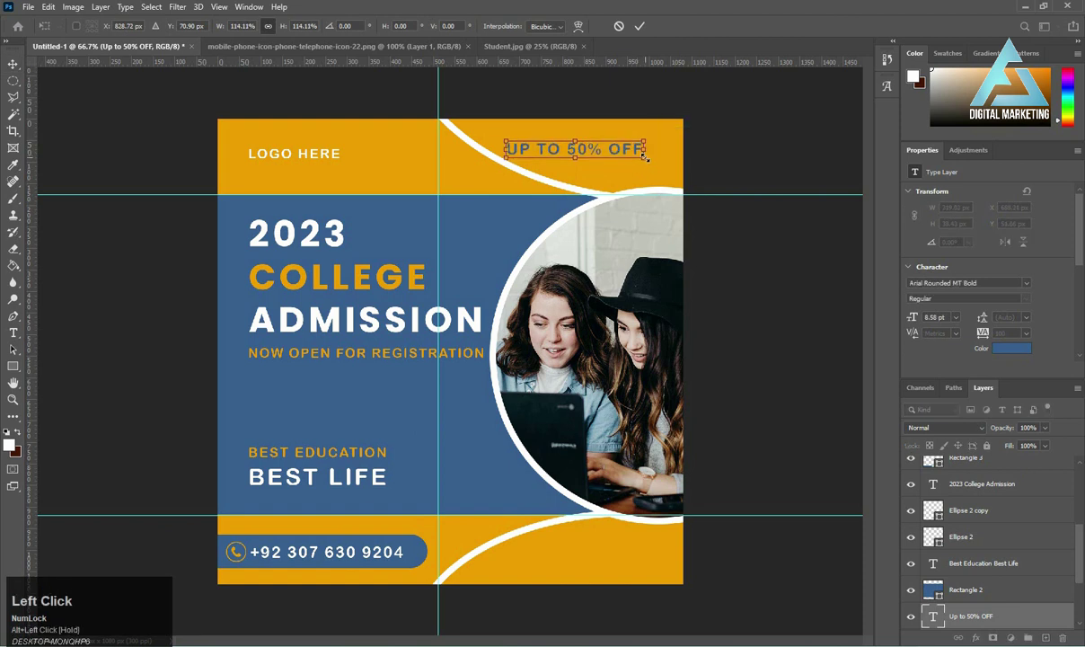
{"action": "left_click", "coordinate": [647, 164]}
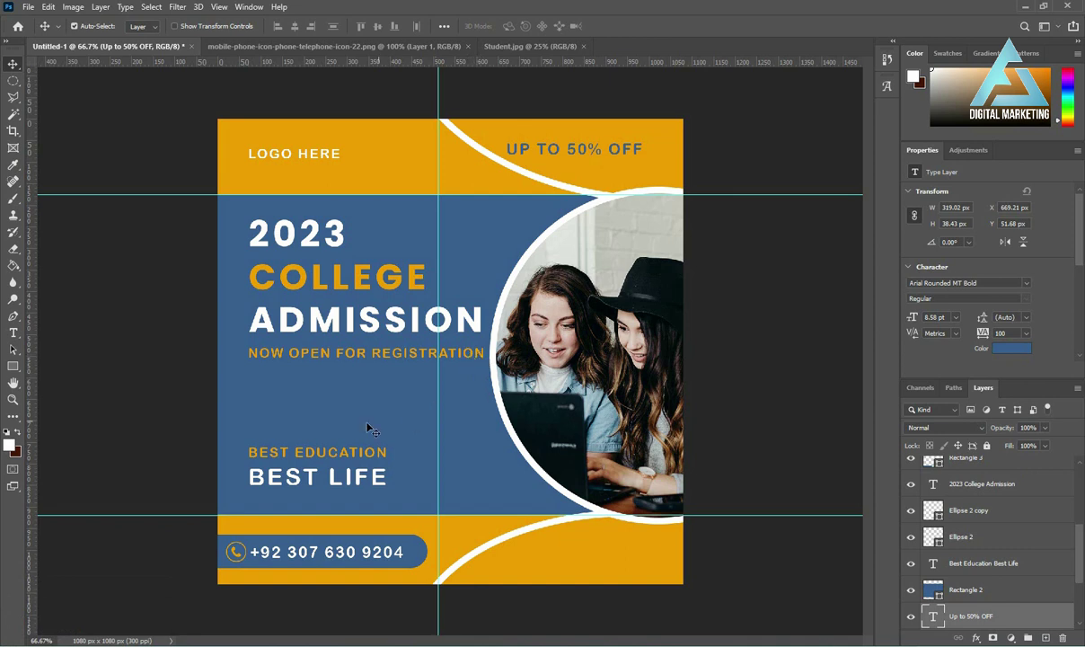
- Add a "+" text layer in the empty blue area between the registration line and the slogan
{"action": "left_click", "coordinate": [13, 331]}
{"action": "left_click", "coordinate": [257, 402]}
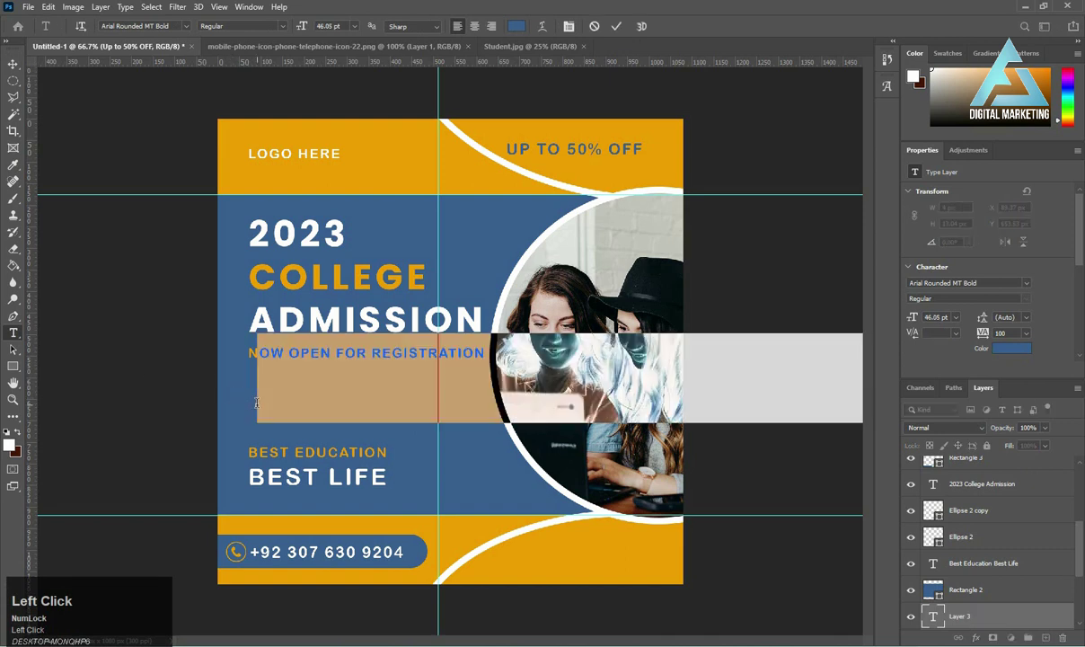
{"action": "type", "text": "+"}
{"action": "key", "text": "ctrl+Return"}
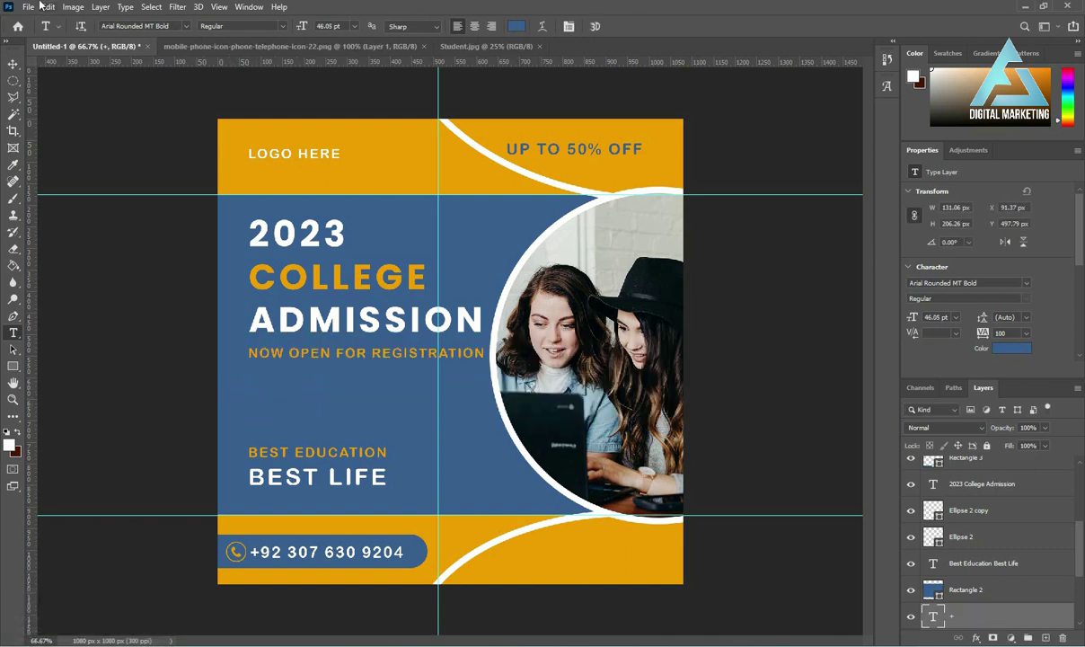
{"action": "left_click", "coordinate": [13, 62]}
- Recolor the plus sign white and move its layer above the blue rectangle, Rectangle 2
{"action": "left_click", "coordinate": [1010, 348]}
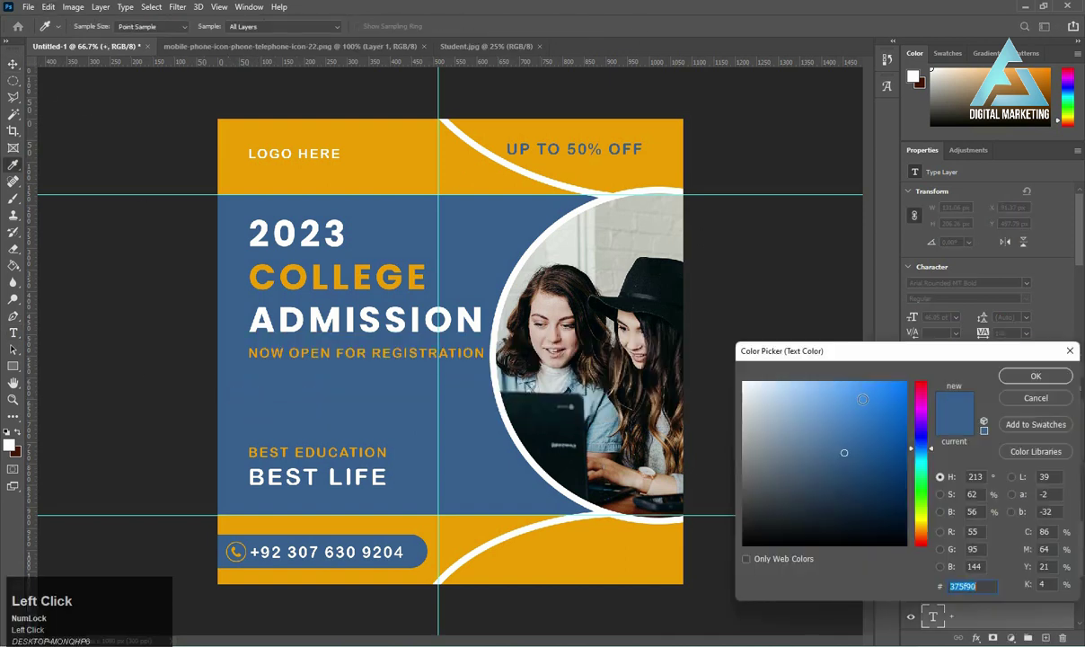
{"action": "left_click", "coordinate": [745, 383]}
{"action": "left_click", "coordinate": [1036, 376]}
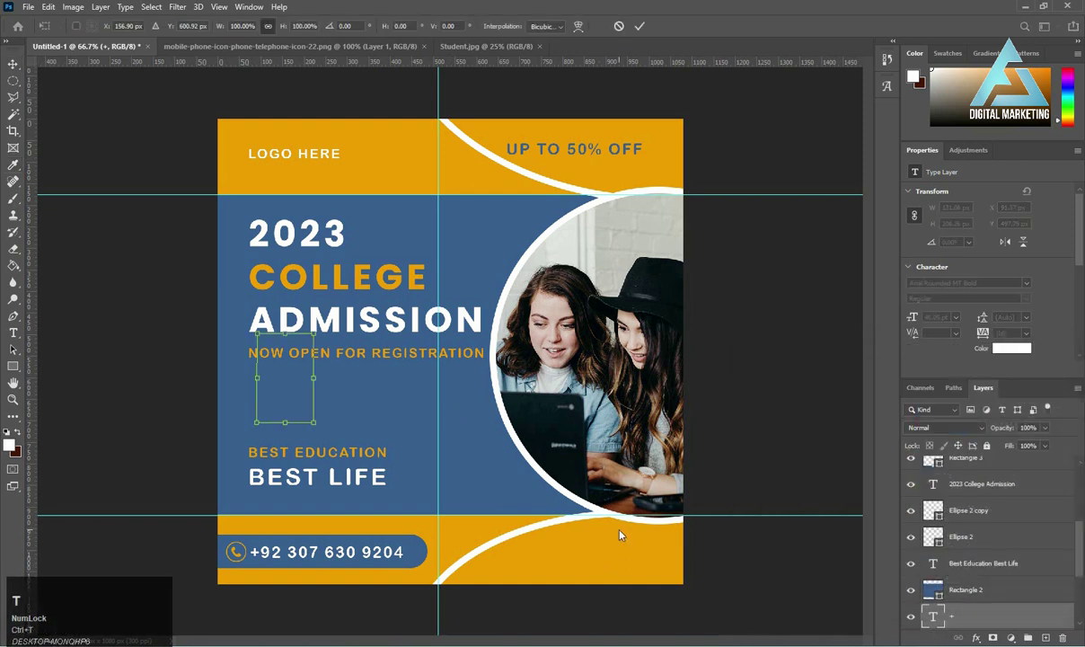
{"action": "left_click_drag", "start_coordinate": [932, 584], "coordinate": [963, 577]}
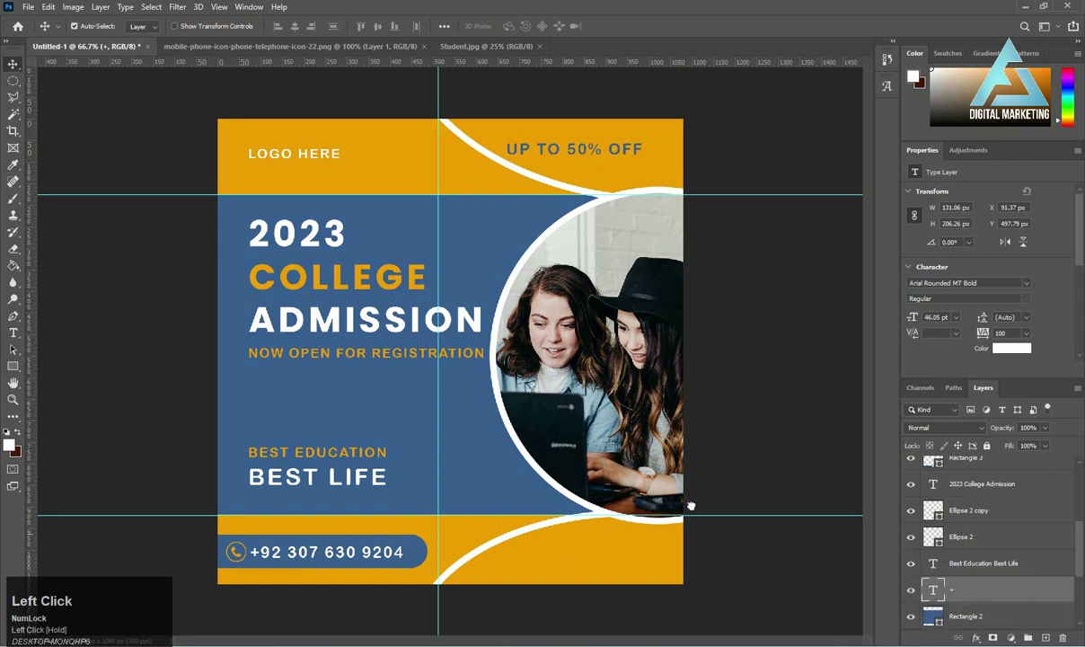
- Scale the plus sign to about 32% (14.89 pt), rotate it about -23.4° and place it just above the slogan
{"action": "key", "text": "ctrl+t"}
{"action": "mouse_move", "coordinate": [316, 419]}
{"action": "left_mouse_down"}
{"action": "mouse_move", "coordinate": [285, 395]}
{"action": "mouse_move", "coordinate": [295, 422]}
{"action": "mouse_move", "coordinate": [310, 406]}
{"action": "left_mouse_up"}
{"action": "key", "text": "Return"}
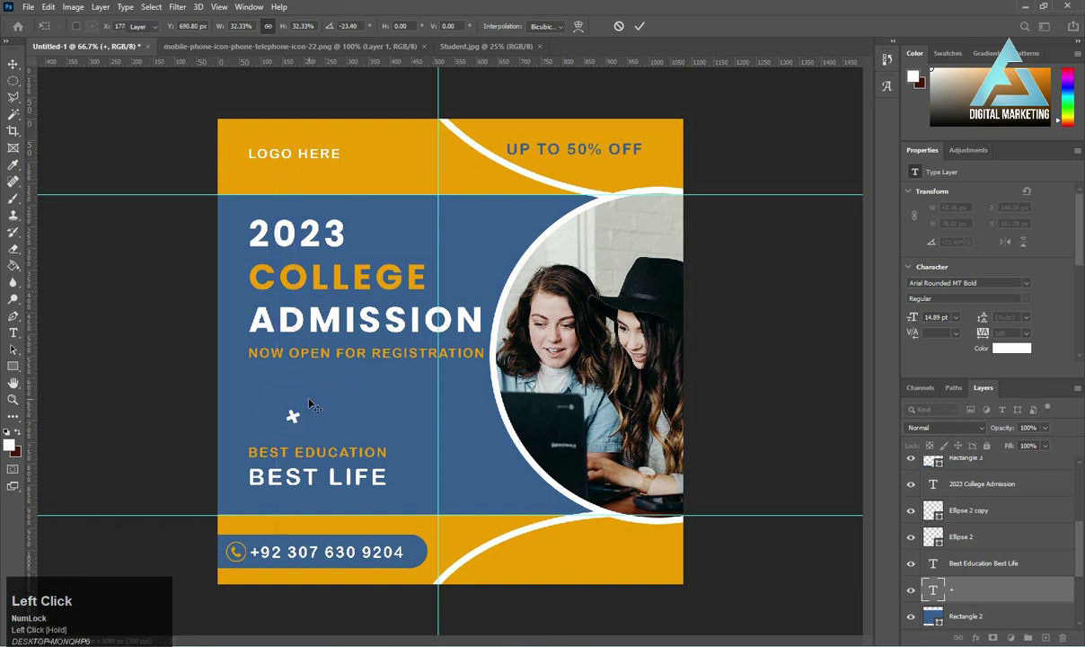
{"action": "key", "text": "Up"}
{"action": "key", "text": "Up"}
{"action": "key", "text": "Up"}
{"action": "key", "text": "Up"}
{"action": "key", "text": "Up"}
{"action": "key", "text": "Up"}
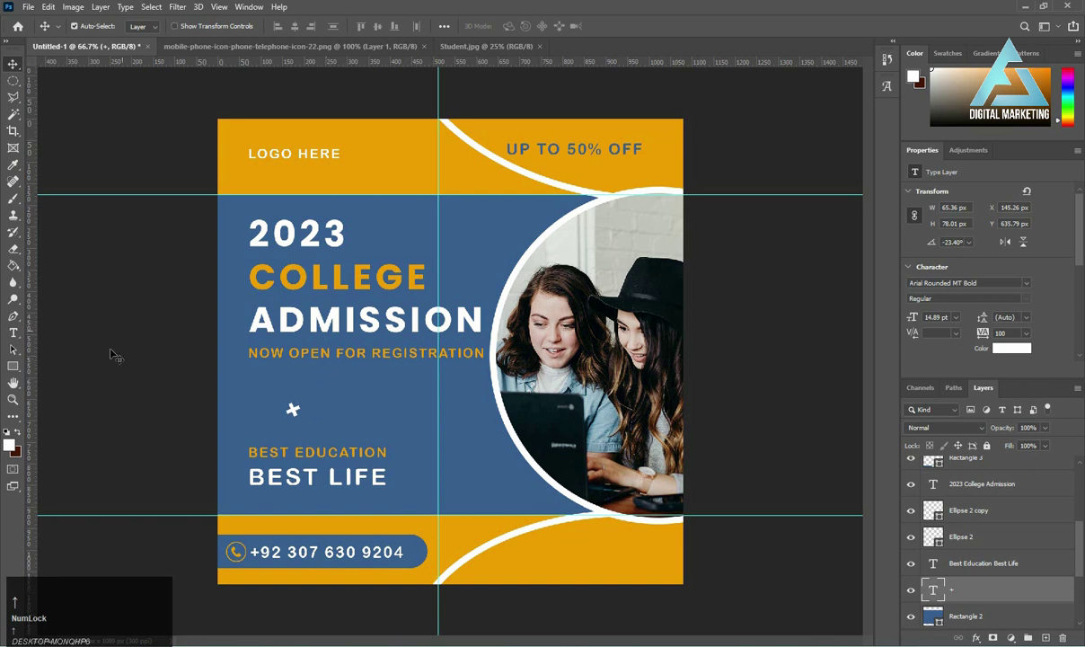
- Draw a circle about 33 px wide to the right of the plus sign, above the slogan
{"action": "right_click", "coordinate": [13, 366]}
{"action": "left_click", "coordinate": [63, 390]}
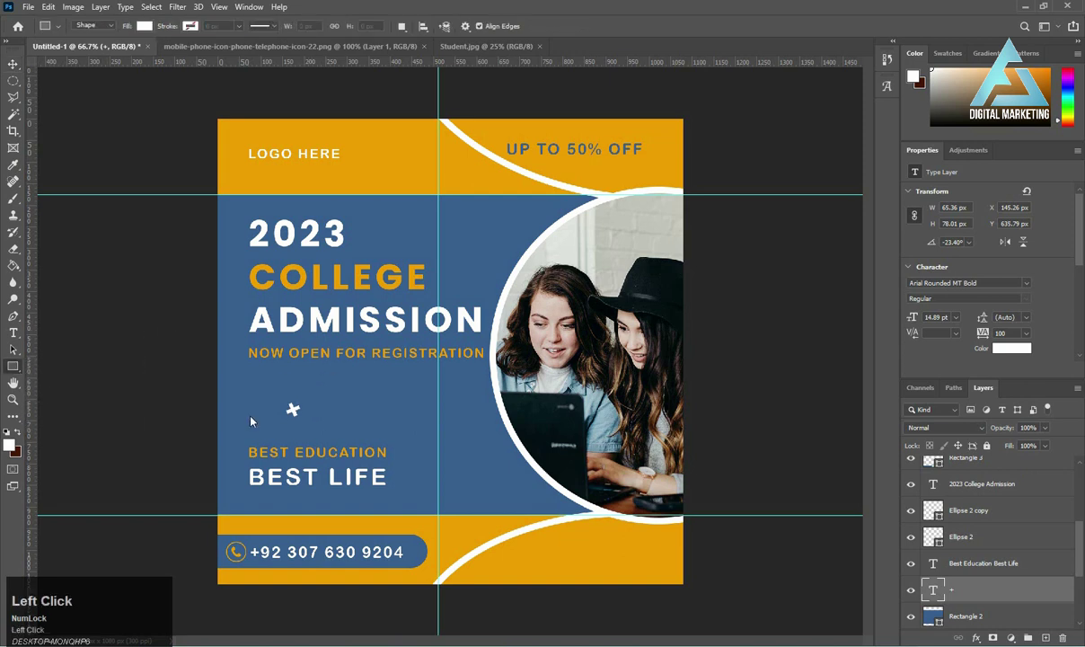
{"action": "left_click_drag", "start_coordinate": [412, 413], "coordinate": [429, 427]}
{"action": "left_click", "coordinate": [15, 64]}
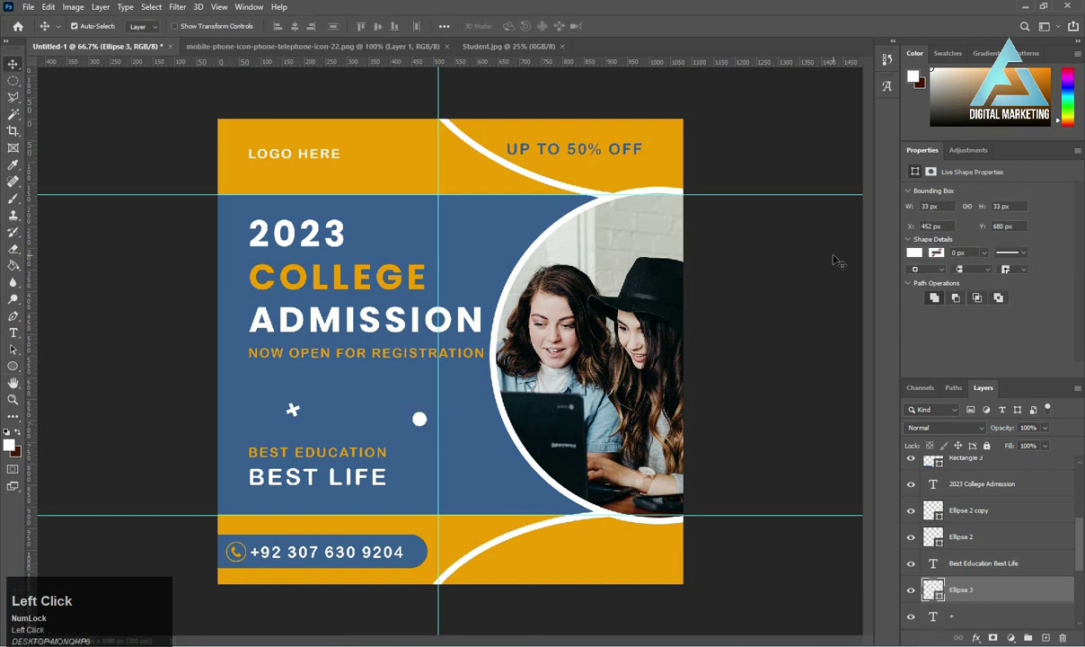
- Remove the small circle's fill and give it a 2 px orange stroke
{"action": "left_click", "coordinate": [914, 253]}
{"action": "left_click", "coordinate": [913, 278]}
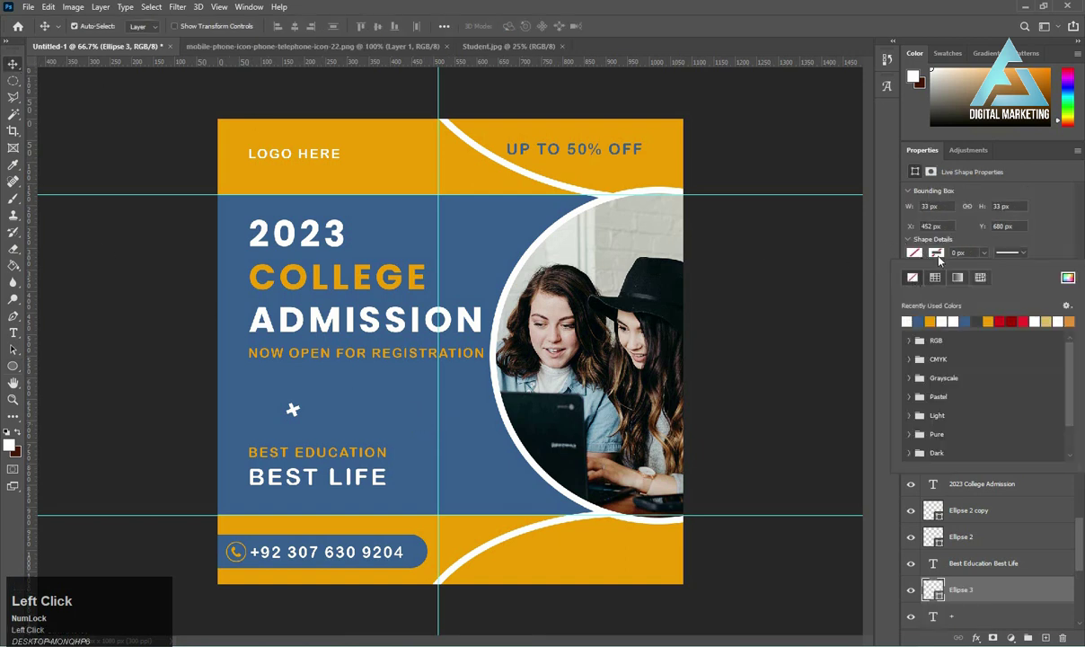
{"action": "left_click", "coordinate": [930, 319]}
{"action": "left_click_drag", "start_coordinate": [969, 253], "coordinate": [946, 252]}
{"action": "type", "text": "2"}
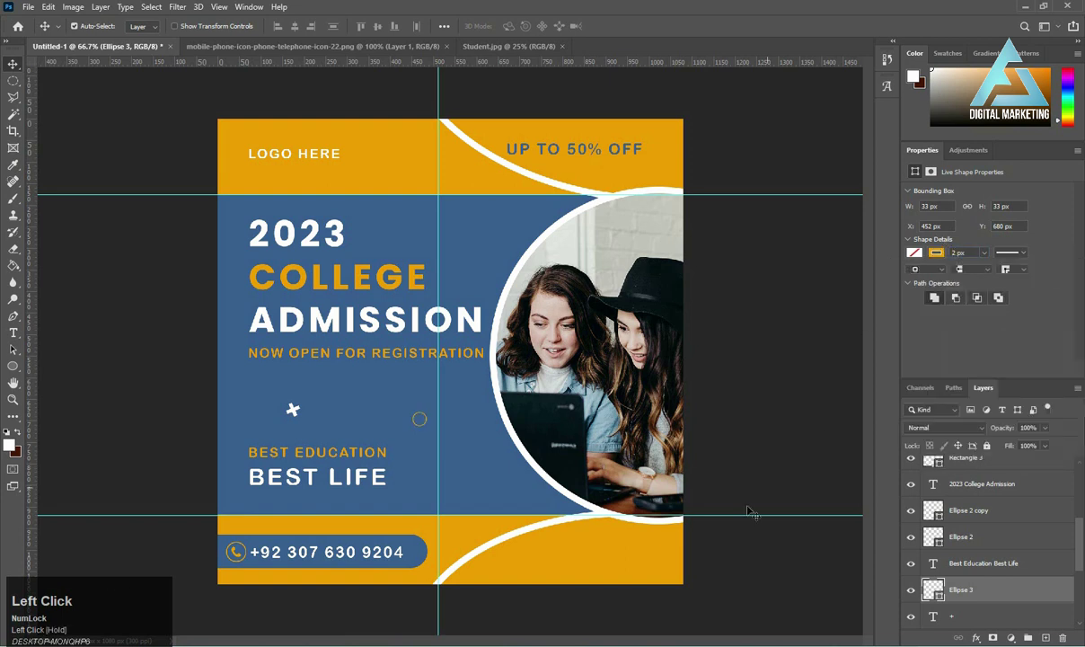
- Duplicate the small orange ring and shift the copy up about 9 px
{"action": "key", "text": "ctrl"}
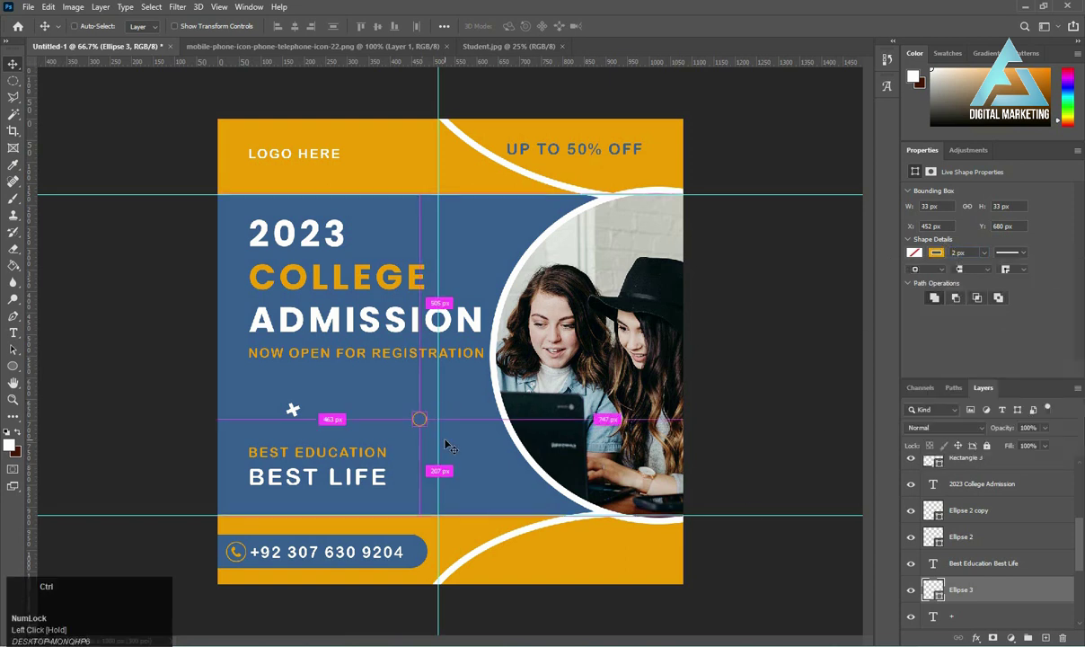
{"action": "key", "text": "ctrl+j"}
{"action": "key", "text": "ctrl+t"}
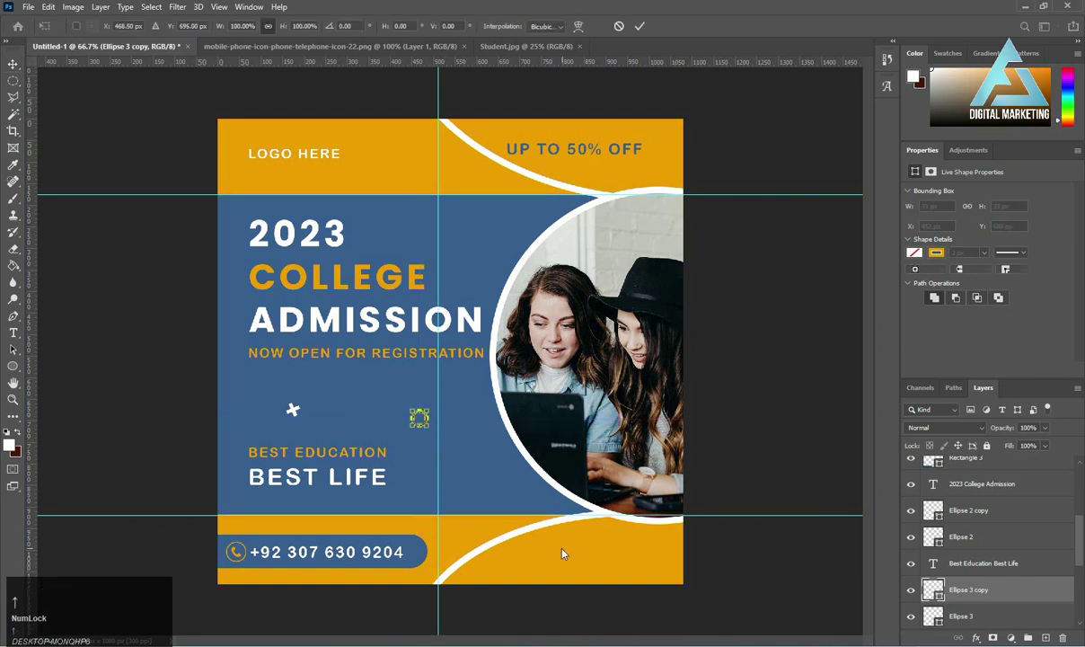
{"action": "key", "text": "Up"}
{"action": "key", "text": "Up"}
{"action": "key", "text": "Up"}
{"action": "key", "text": "Up"}
{"action": "key", "text": "Up"}
{"action": "key", "text": "Up"}
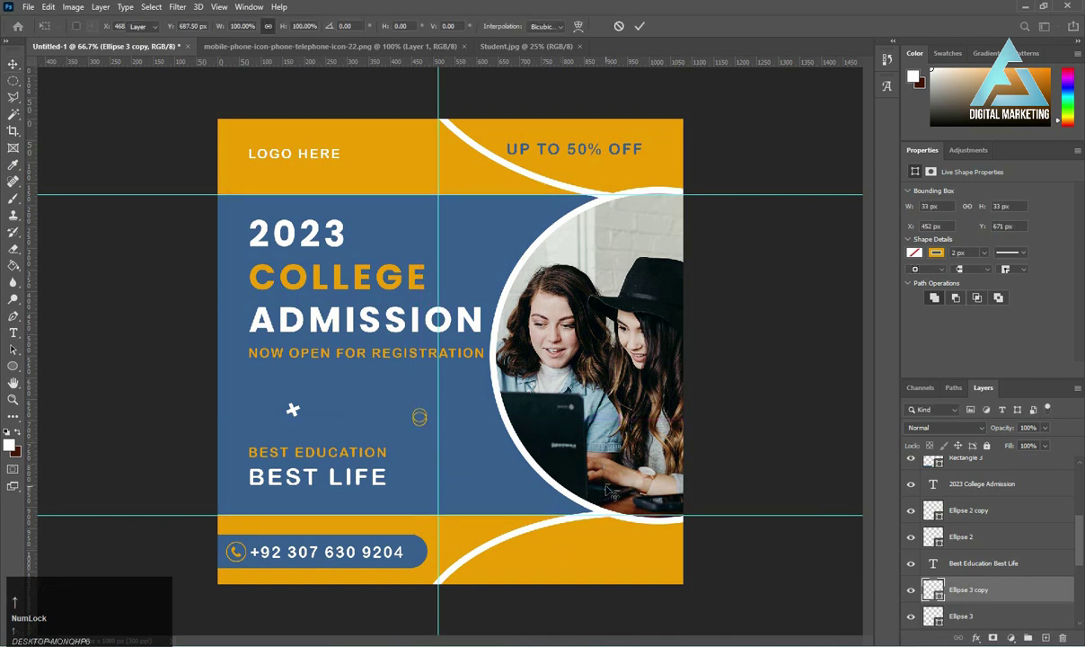
- Fill the lower of the two overlapping small rings above the slogan with white, keeping its orange stroke
{"action": "key", "text": "Return"}
{"action": "left_click_drag", "start_coordinate": [925, 582], "coordinate": [970, 550]}
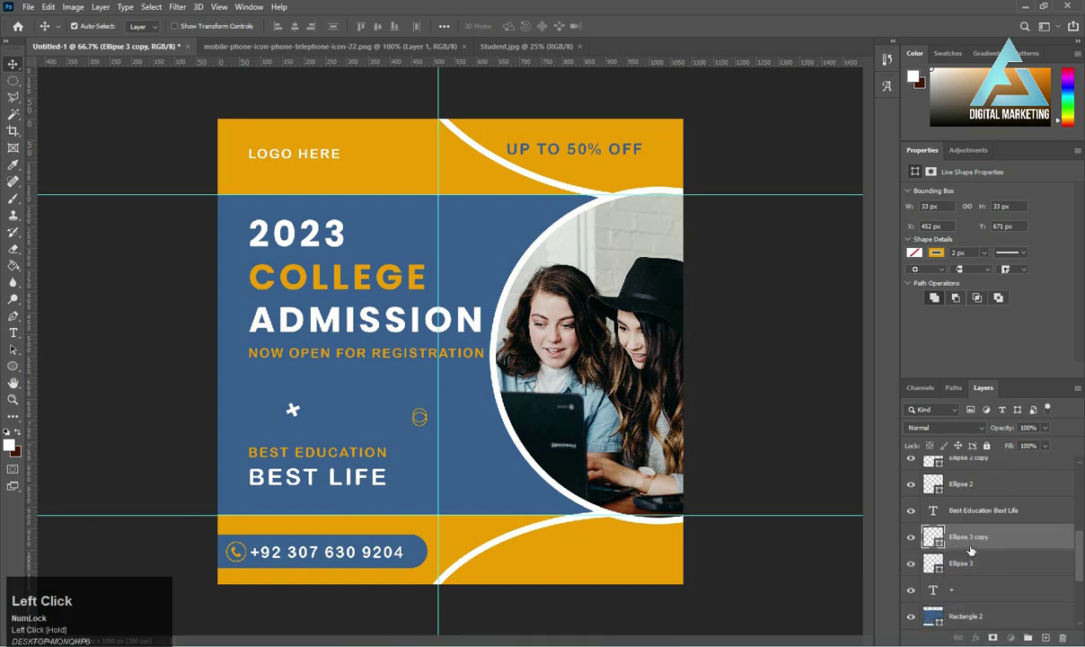
{"action": "left_click", "coordinate": [966, 563]}
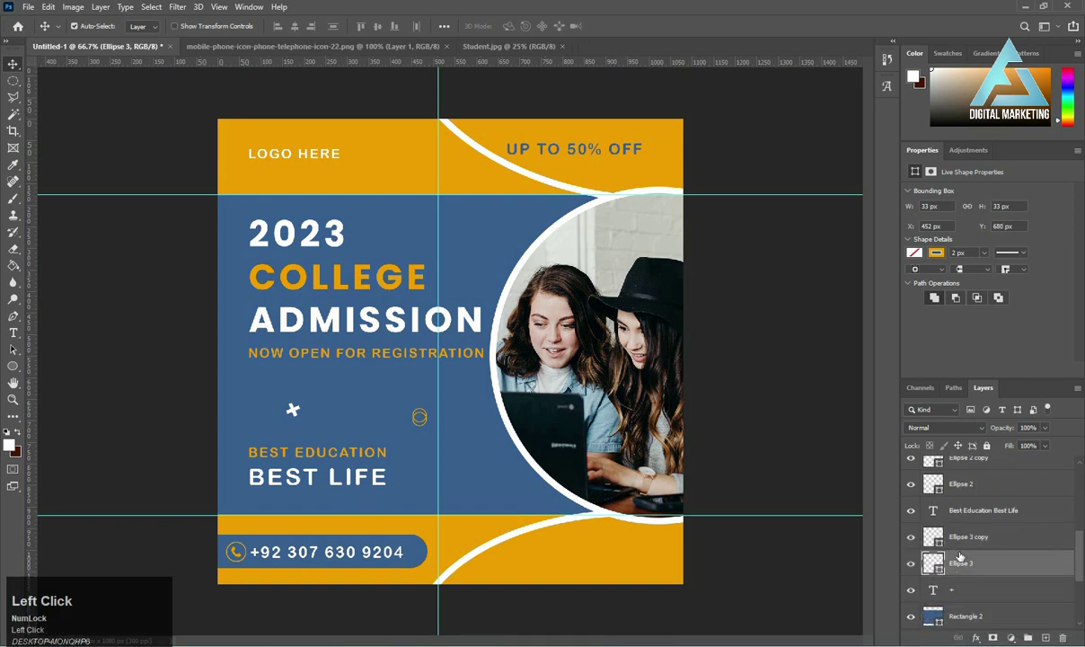
{"action": "left_click", "coordinate": [914, 253]}
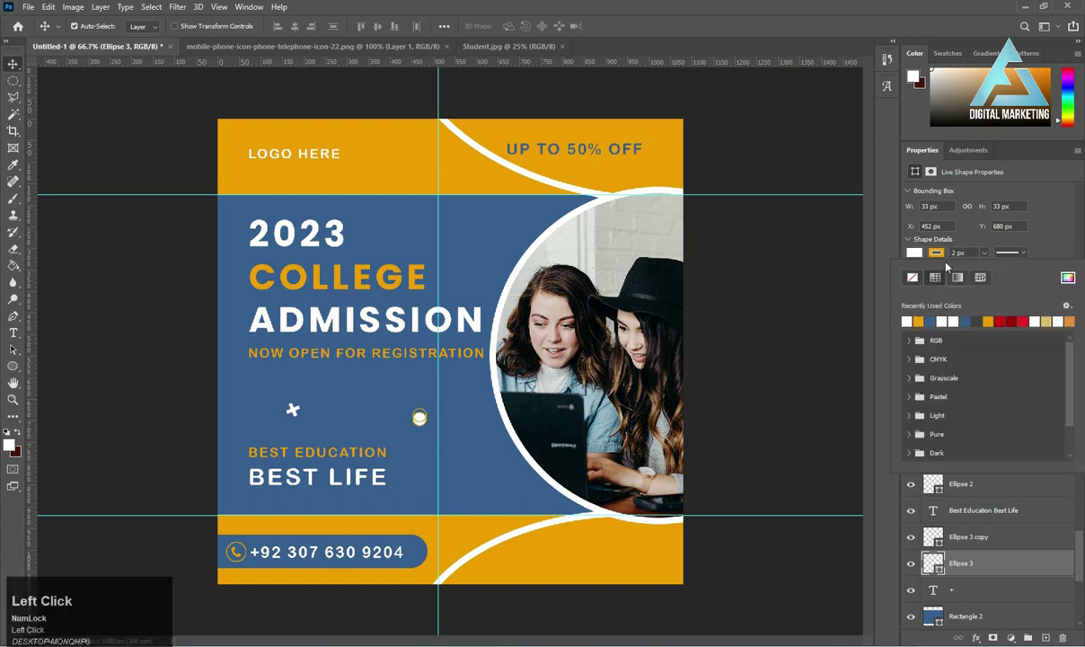
{"action": "left_click", "coordinate": [723, 393]}
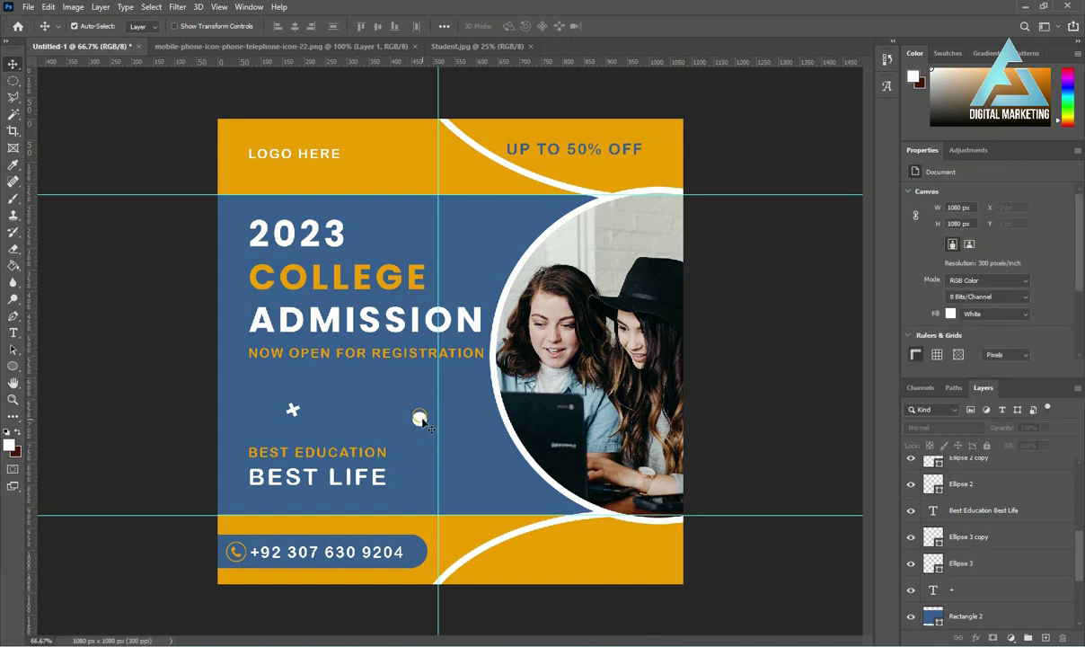
- Duplicate the pair of small circles, place the copy to the right of COLLEGE and rotate it about -14.4°
{"action": "left_click", "coordinate": [982, 537]}
{"action": "key", "text": "ctrl+j"}
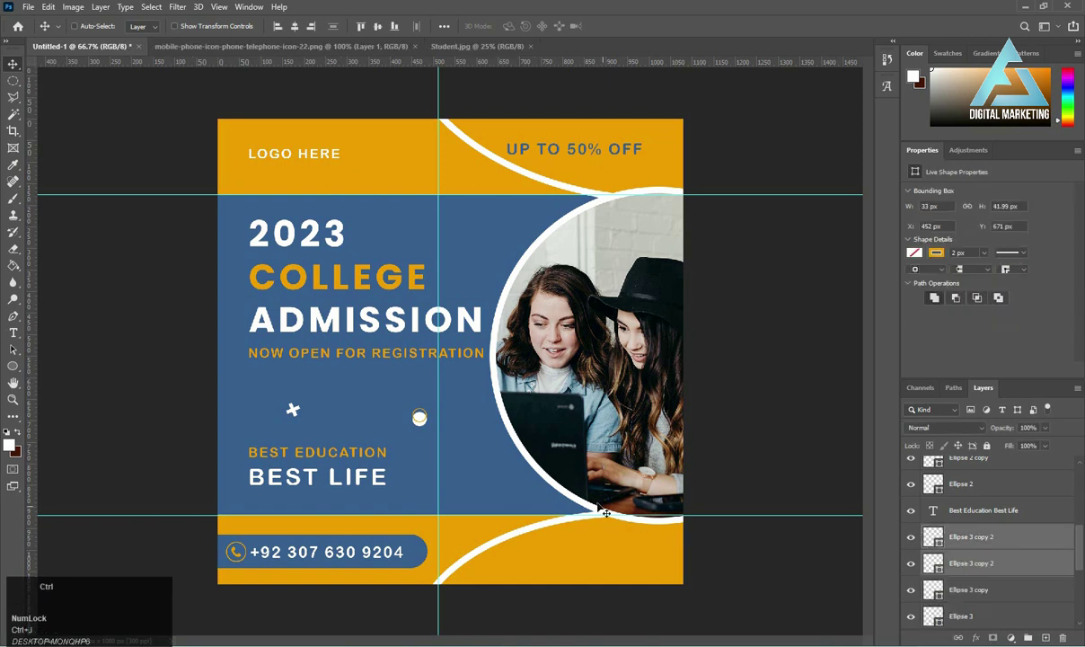
{"action": "key", "text": "ctrl+t"}
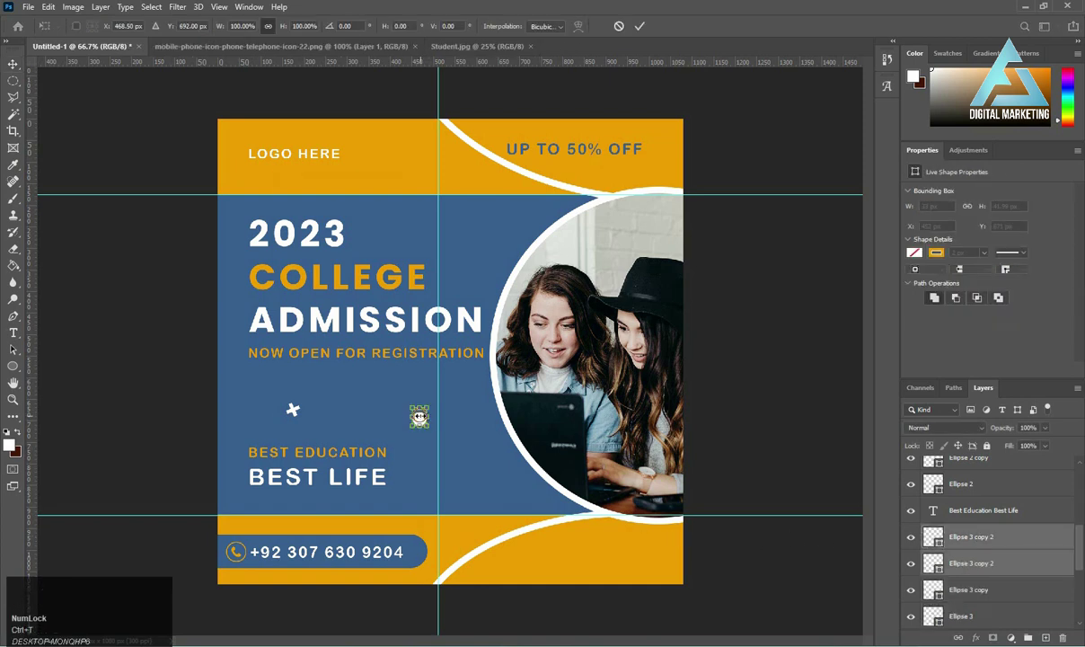
{"action": "key", "text": "ctrl+equal"}
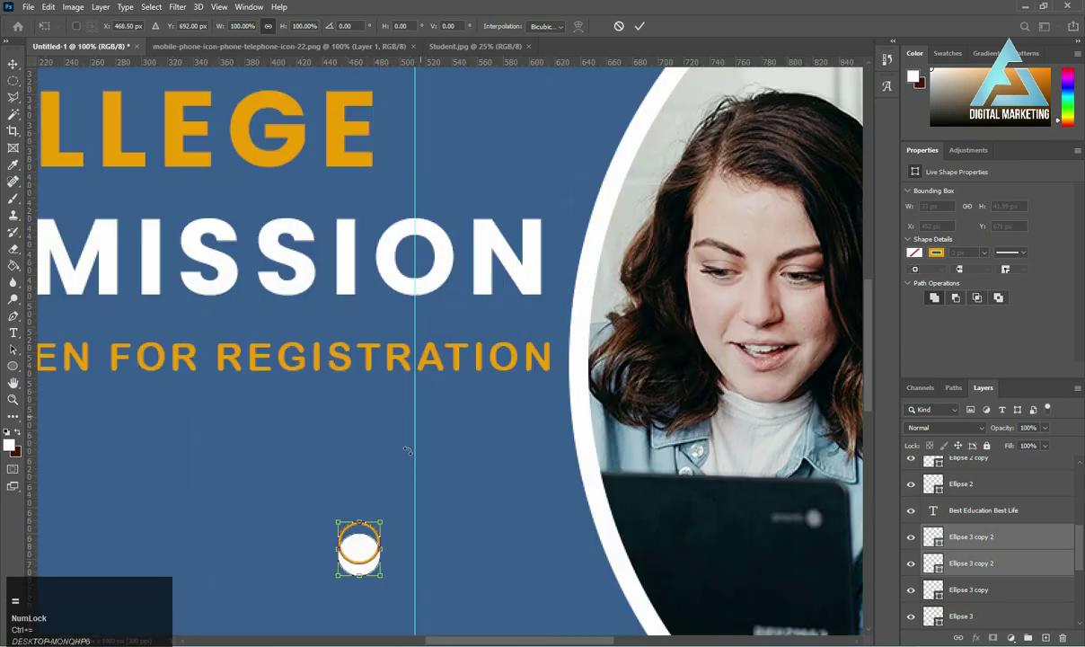
{"action": "left_click_drag", "start_coordinate": [358, 549], "coordinate": [558, 103]}
{"action": "left_click", "coordinate": [579, 94]}
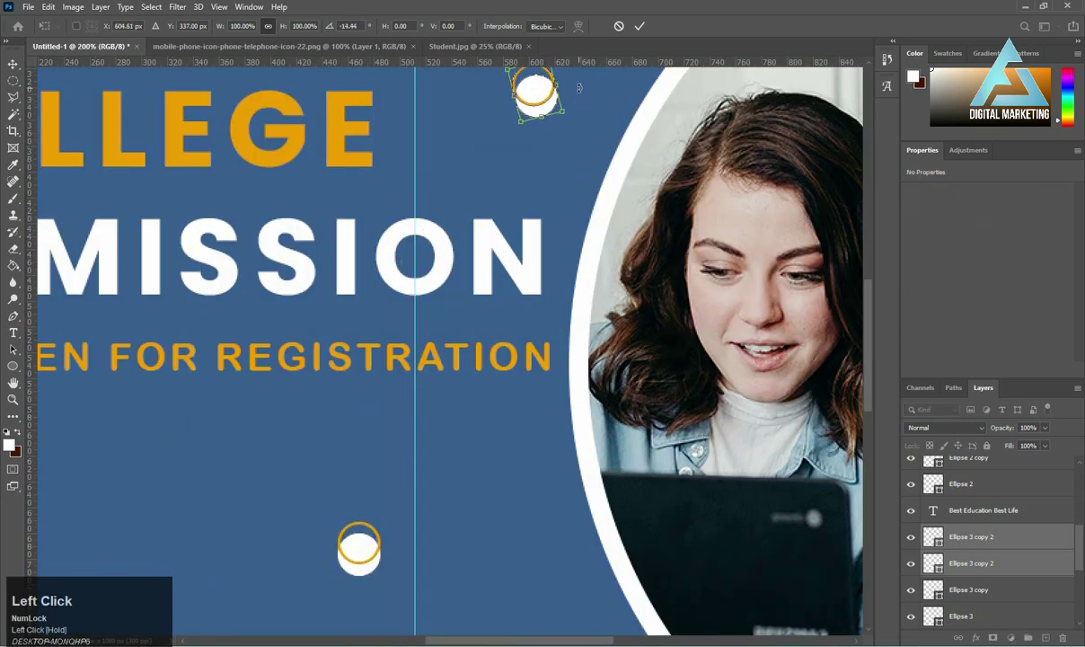
{"action": "key", "text": "ctrl+minus"}
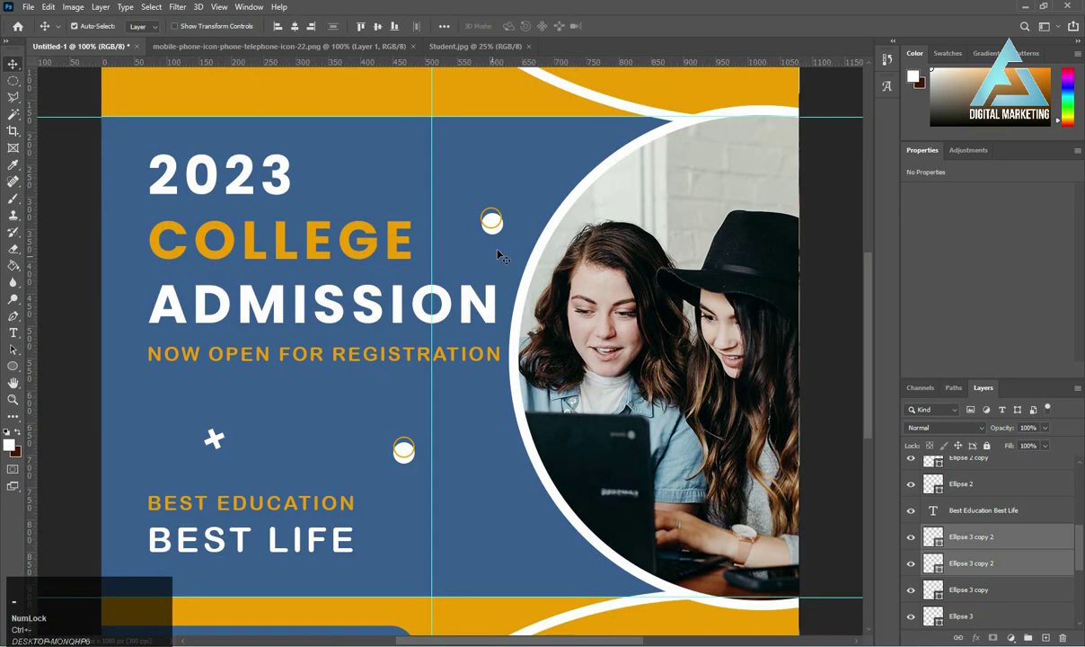
- Try a blue stroke on the ring of the circle pair beside COLLEGE, and restore the orange stroke
{"action": "left_click_drag", "start_coordinate": [519, 241], "coordinate": [516, 291]}
{"action": "left_click", "coordinate": [481, 228]}
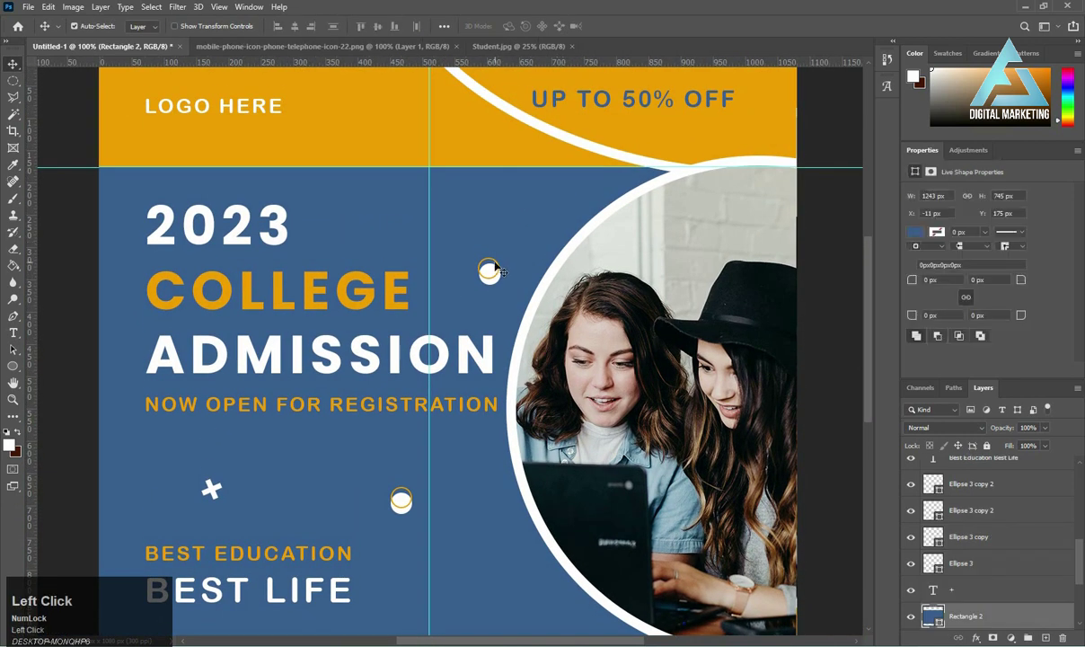
{"action": "left_click", "coordinate": [494, 267]}
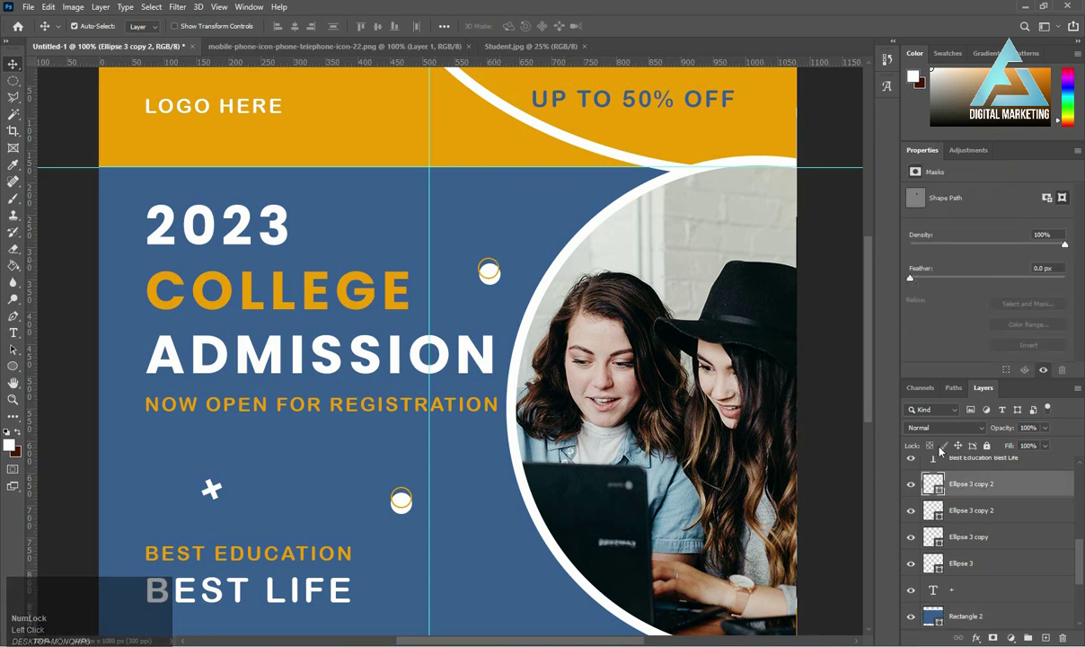
{"action": "left_click", "coordinate": [12, 365]}
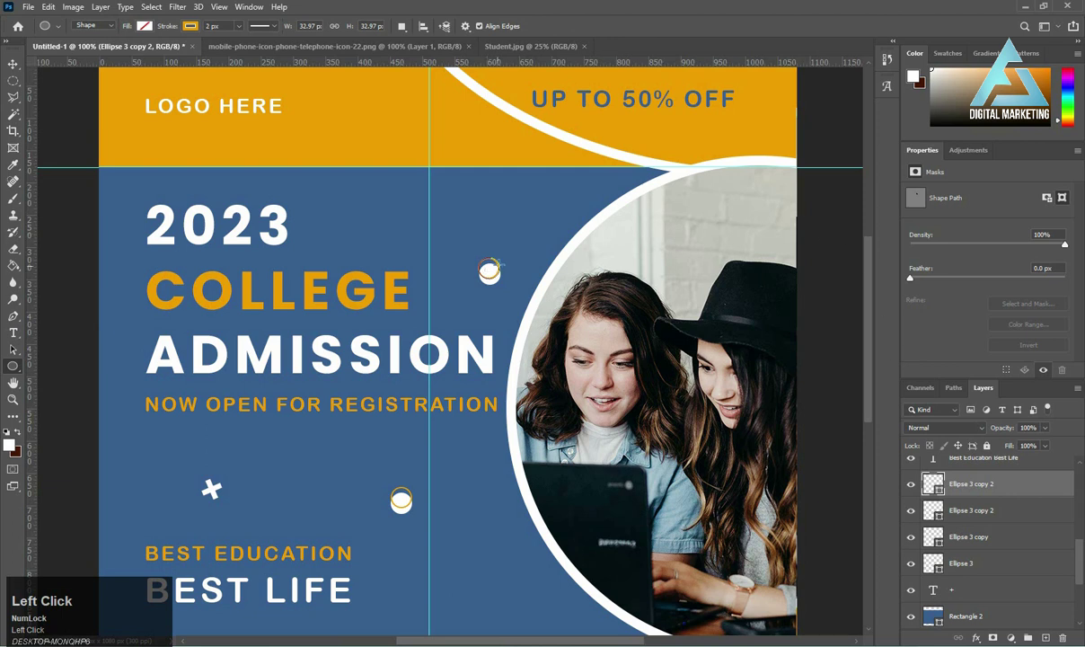
{"action": "left_click", "coordinate": [190, 27]}
{"action": "left_click", "coordinate": [134, 95]}
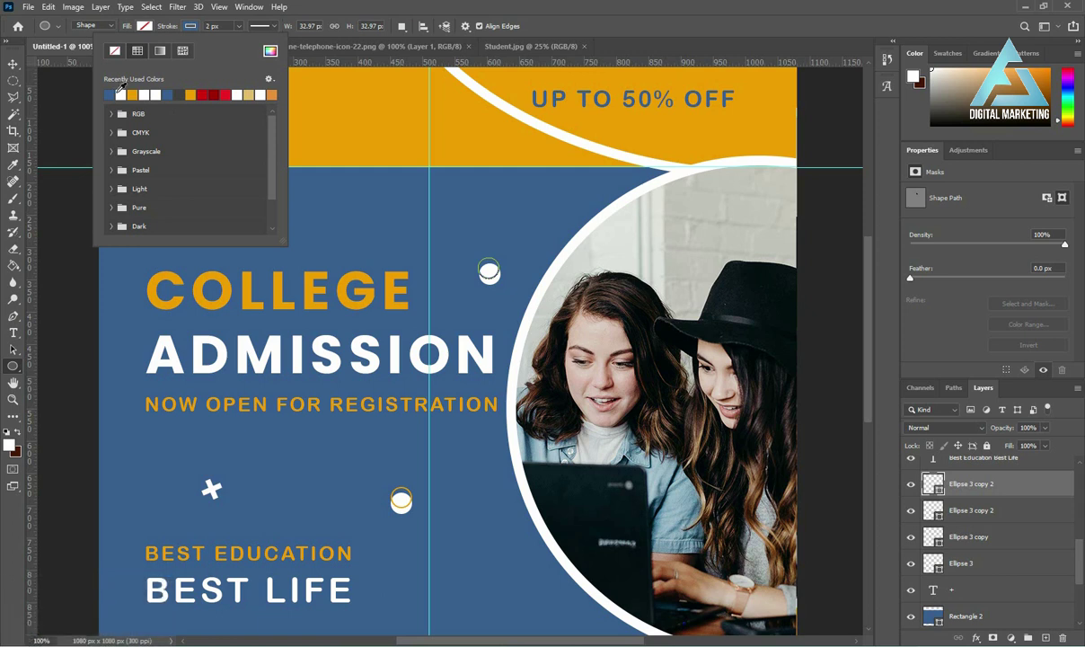
{"action": "left_click", "coordinate": [133, 95]}
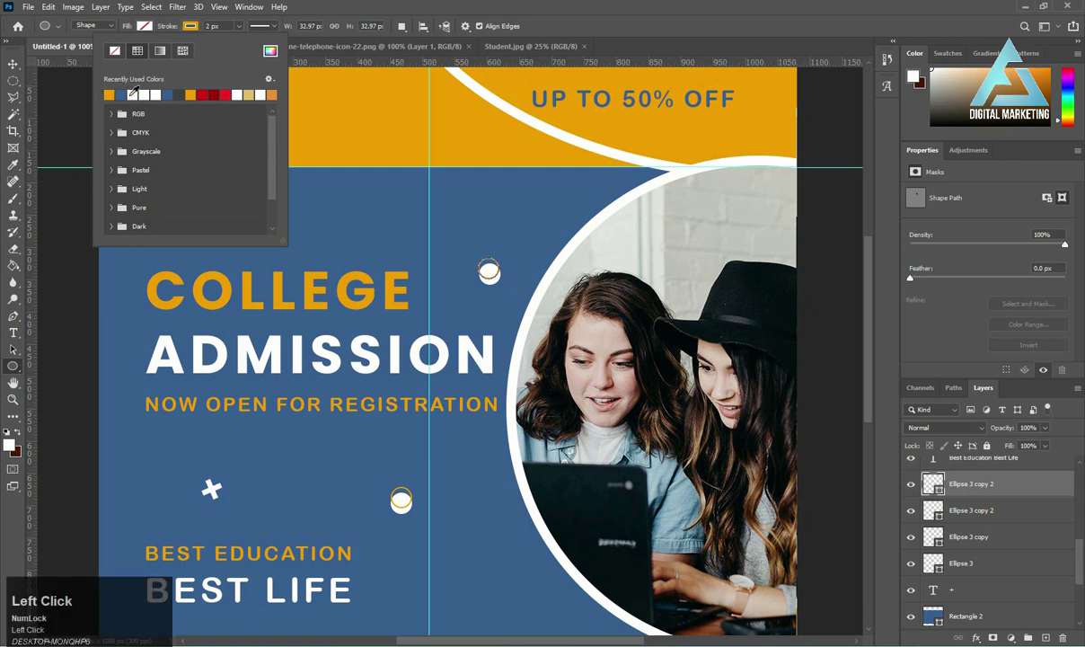
{"action": "left_click", "coordinate": [15, 64]}
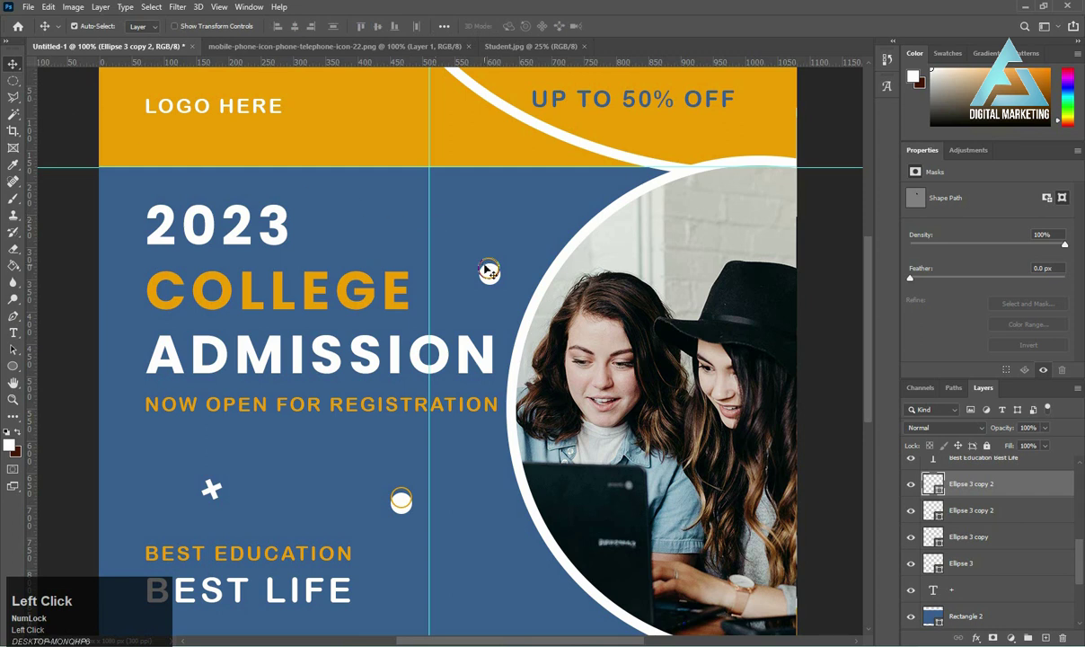
{"action": "left_click", "coordinate": [506, 253]}
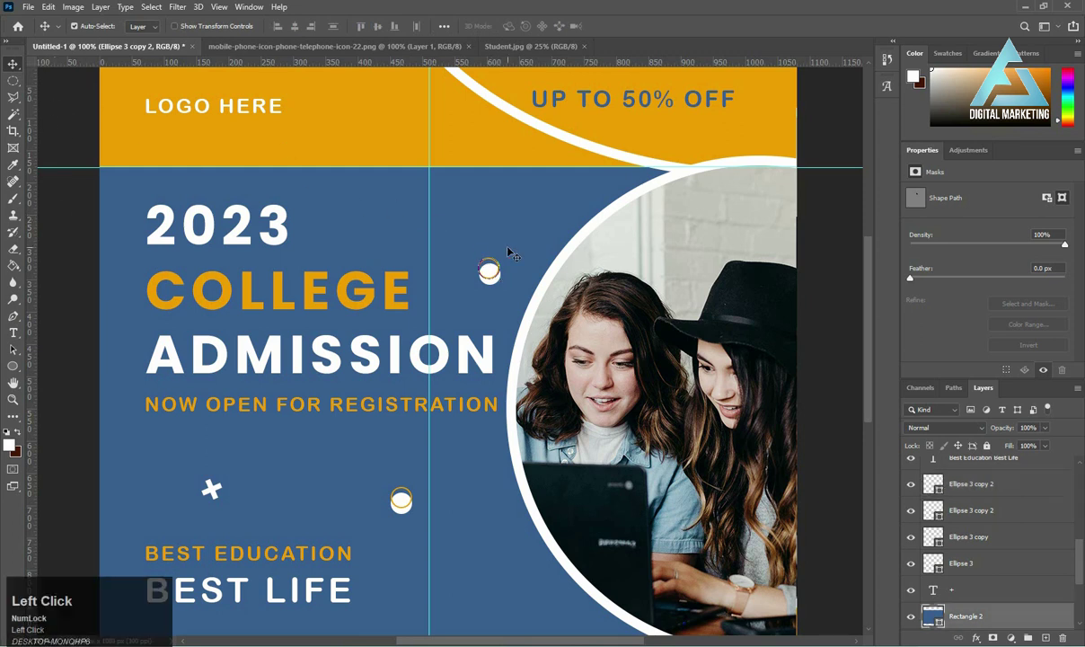
{"action": "key", "text": "ctrl+minus"}
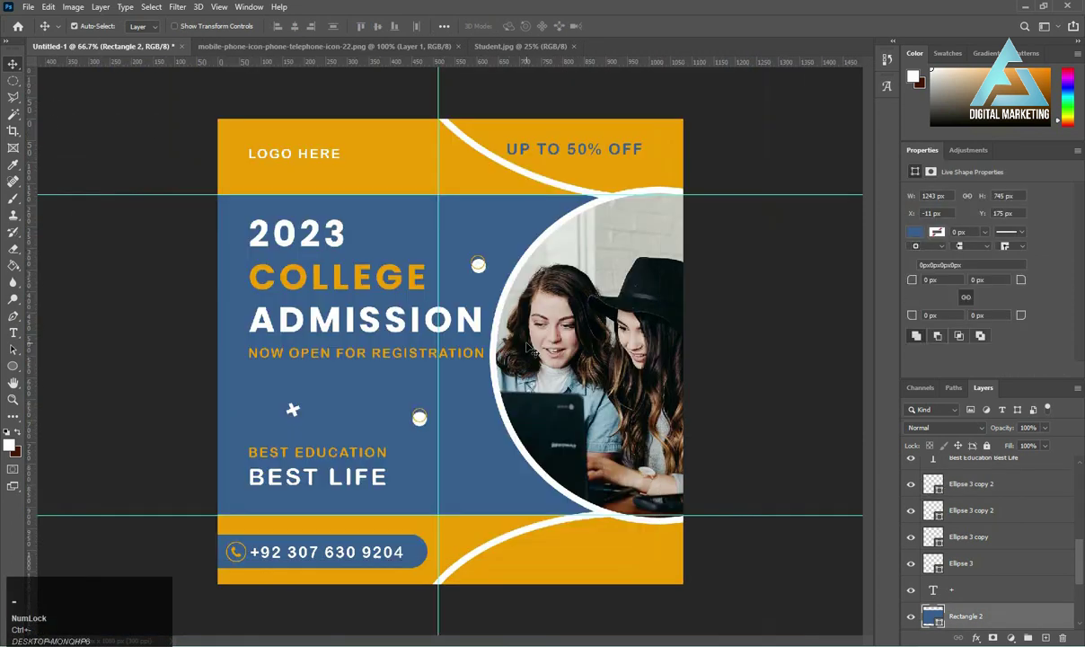